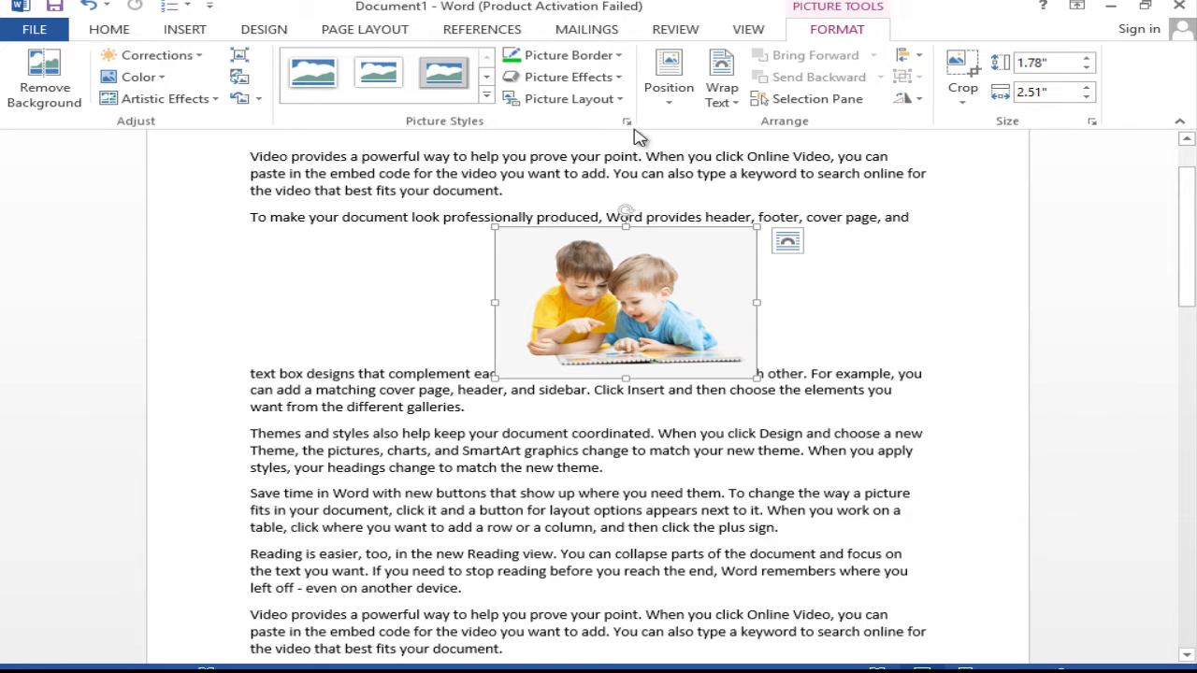
Position the picture in the middle center with square text wrapping, and move it up beside the second paragraph
left_click(667, 97)
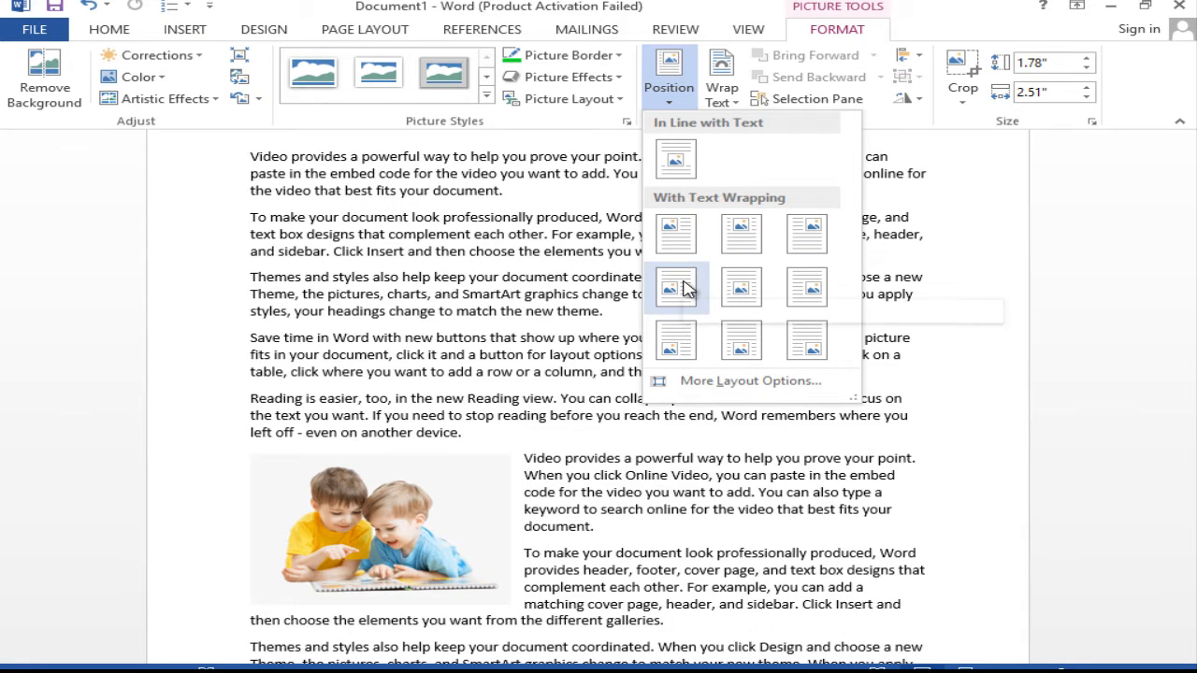
left_click(738, 286)
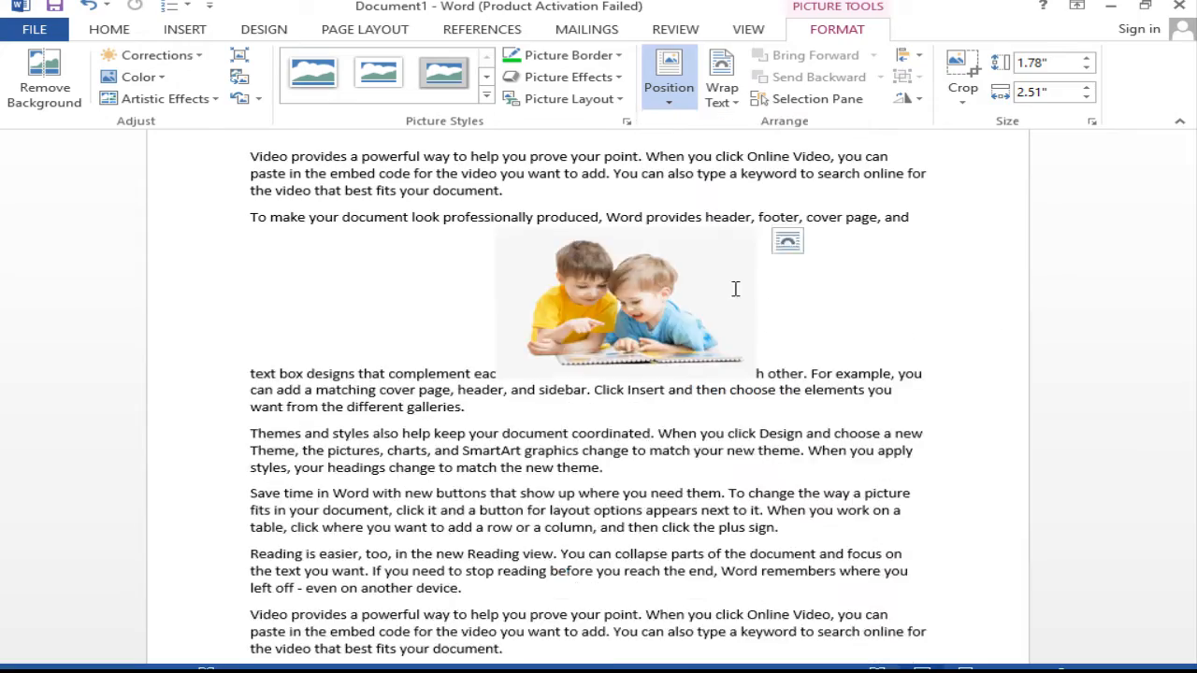
left_click_drag(616, 479, 586, 236)
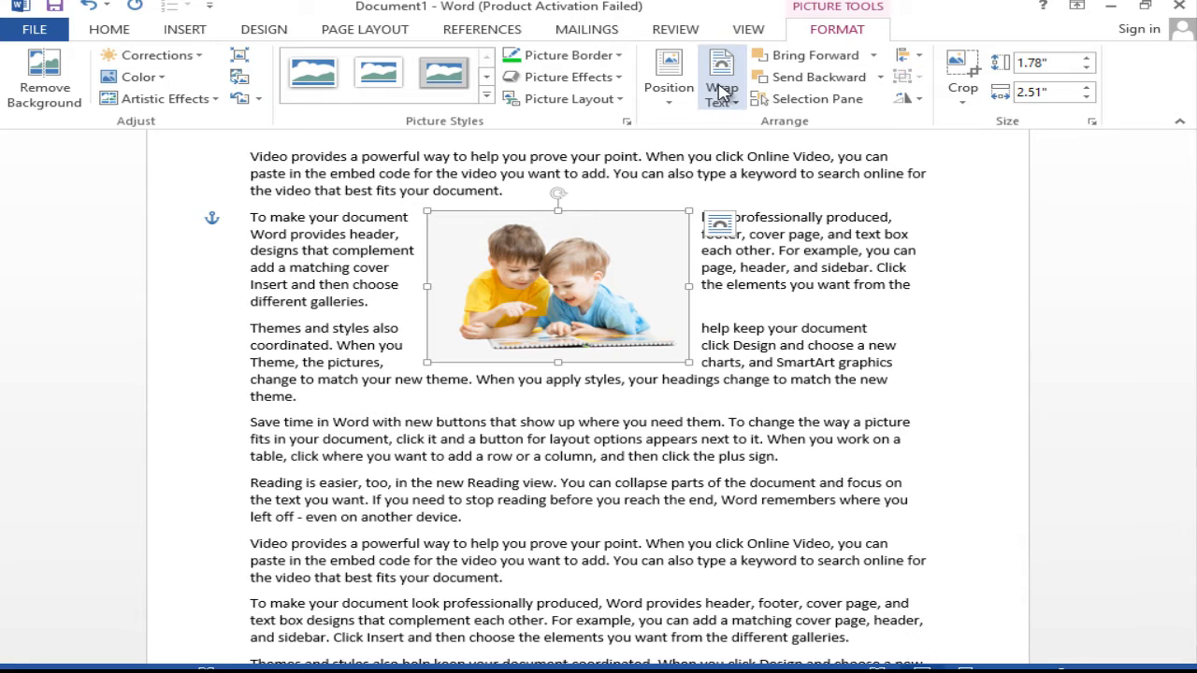
Display the picture's wrap points for editing and grab its upper-right wrap point
left_click(722, 90)
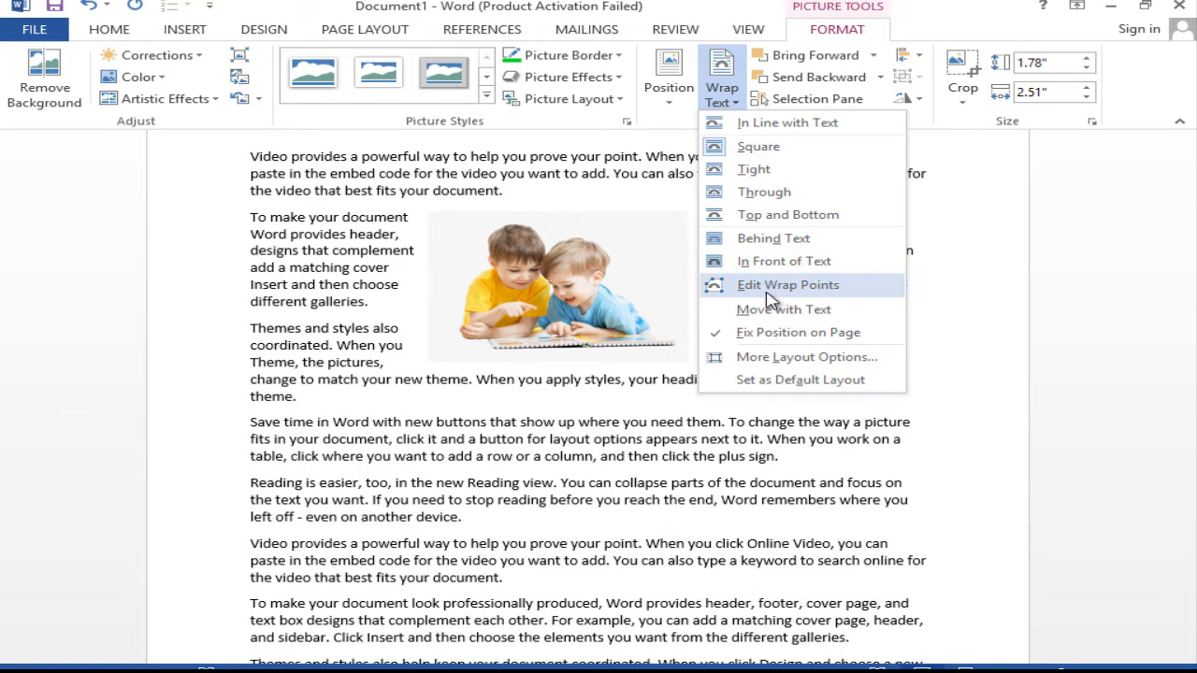
left_click(768, 290)
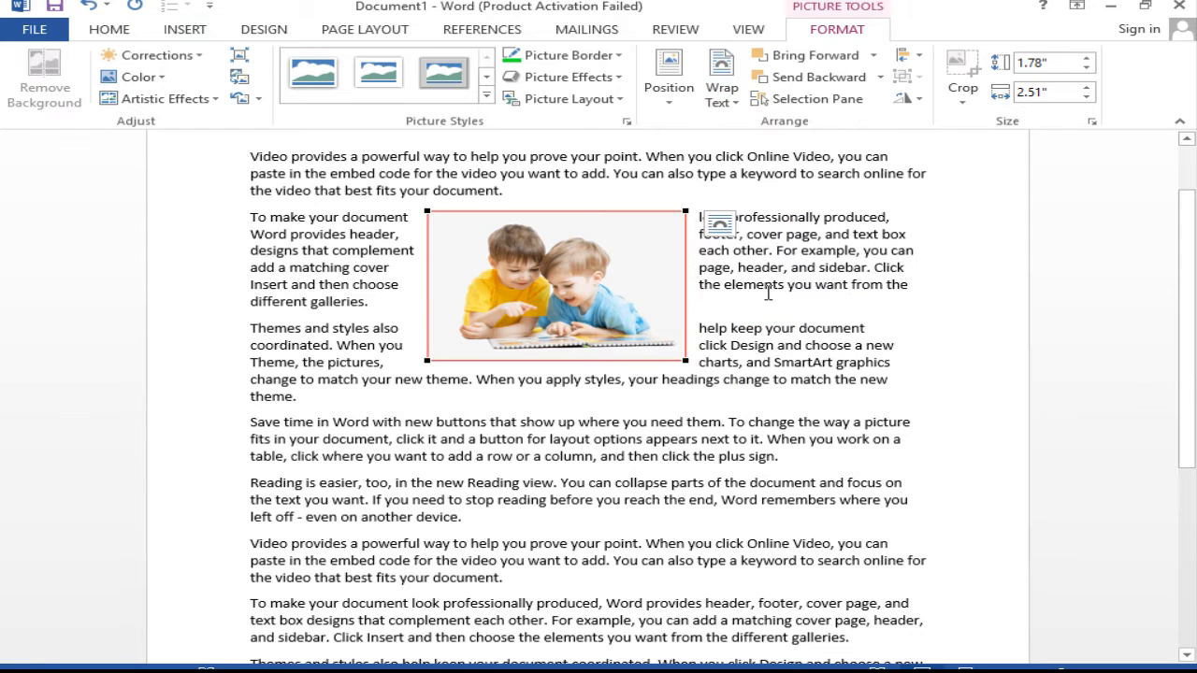
mouse_move(685, 212)
left_mouse_down()
mouse_move(746, 240)
mouse_move(712, 218)
mouse_move(614, 199)
mouse_move(685, 212)
left_mouse_up()
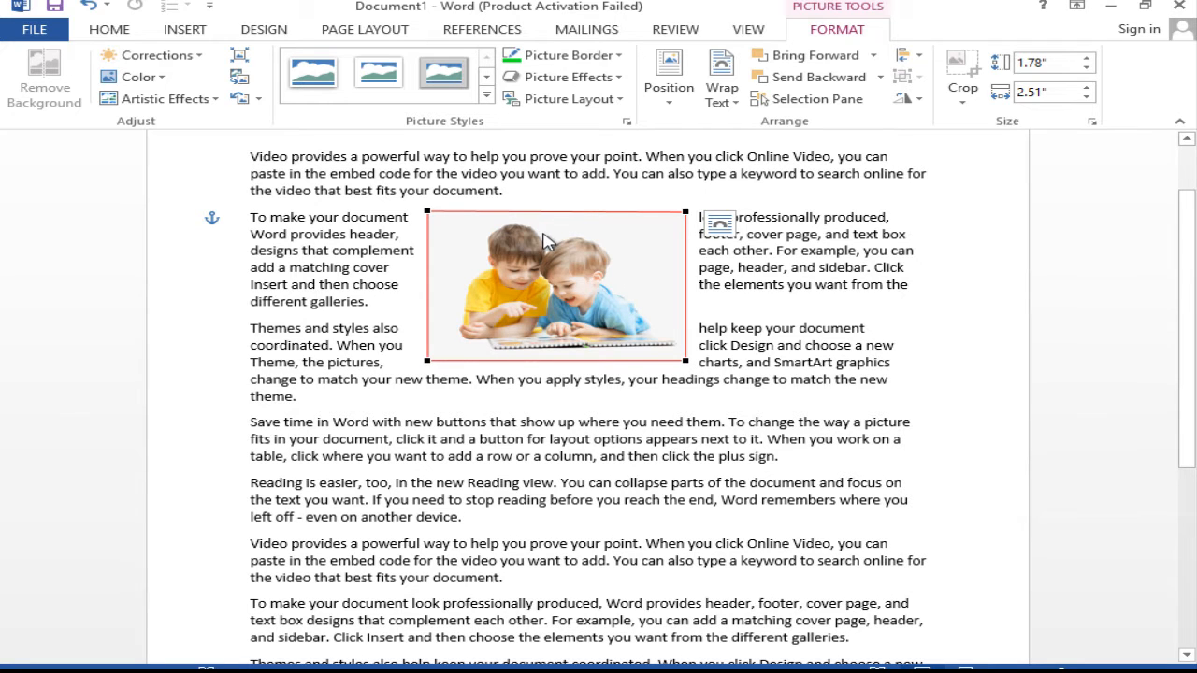
Insert an oval about 2" high and 2.11" wide and move it so it overlaps the picture's lower part
scroll(546, 241, "down", 1)
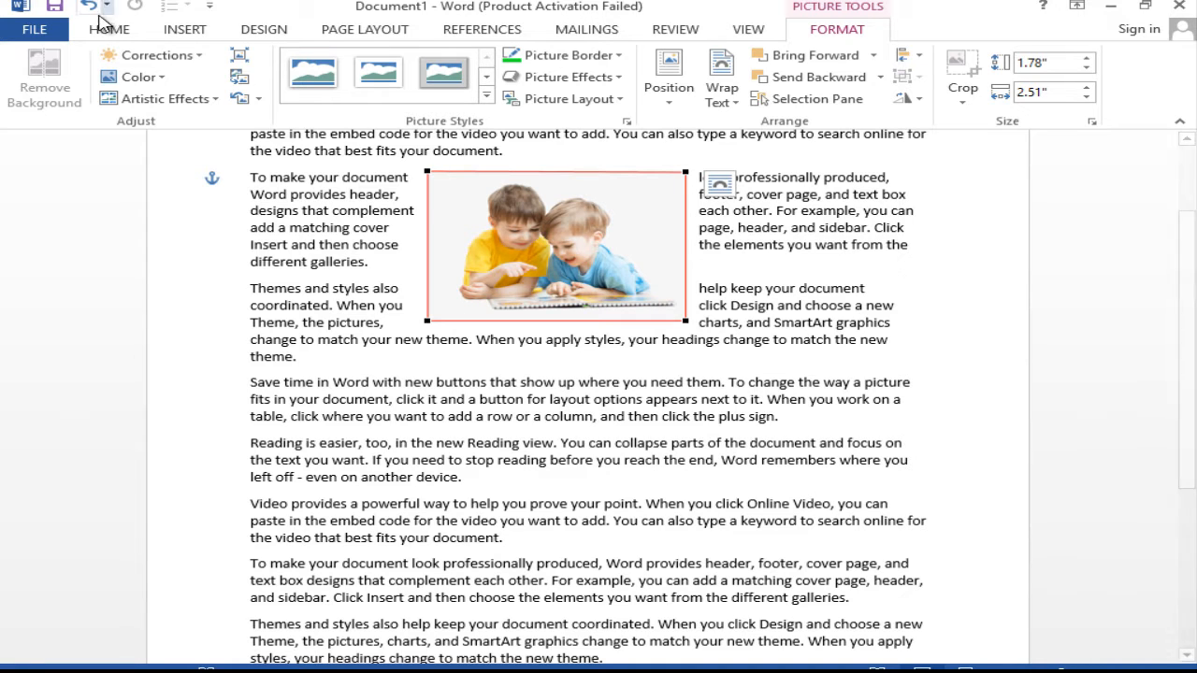
left_click(177, 31)
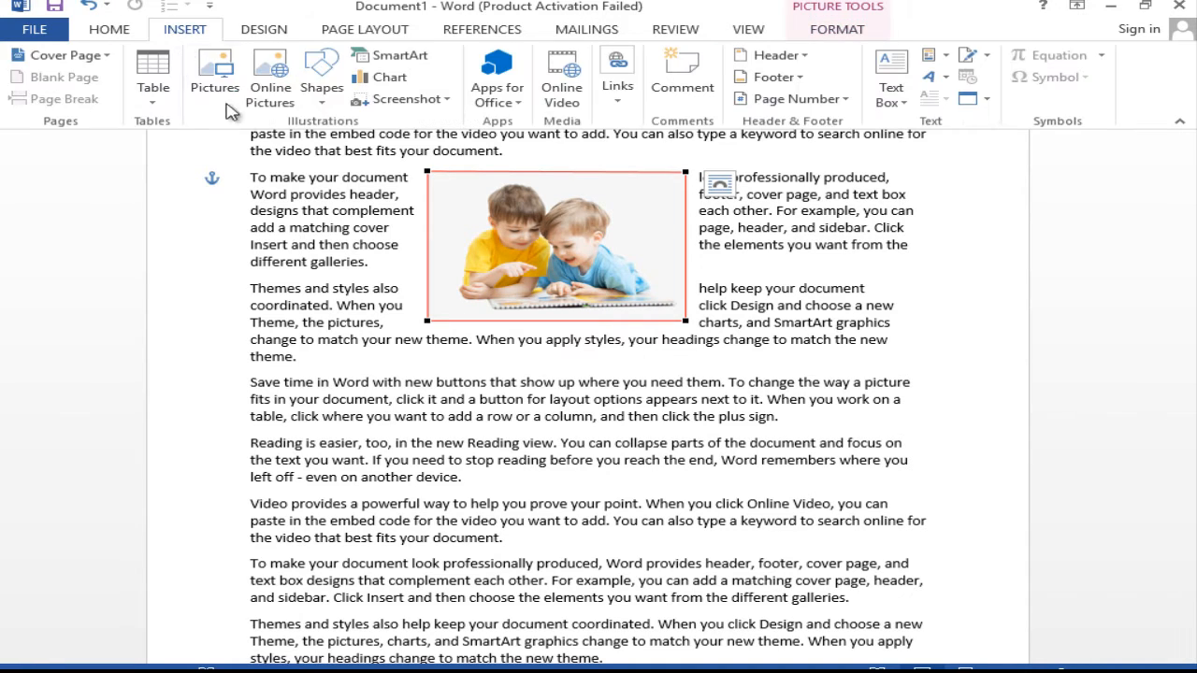
left_click(321, 73)
left_click(411, 145)
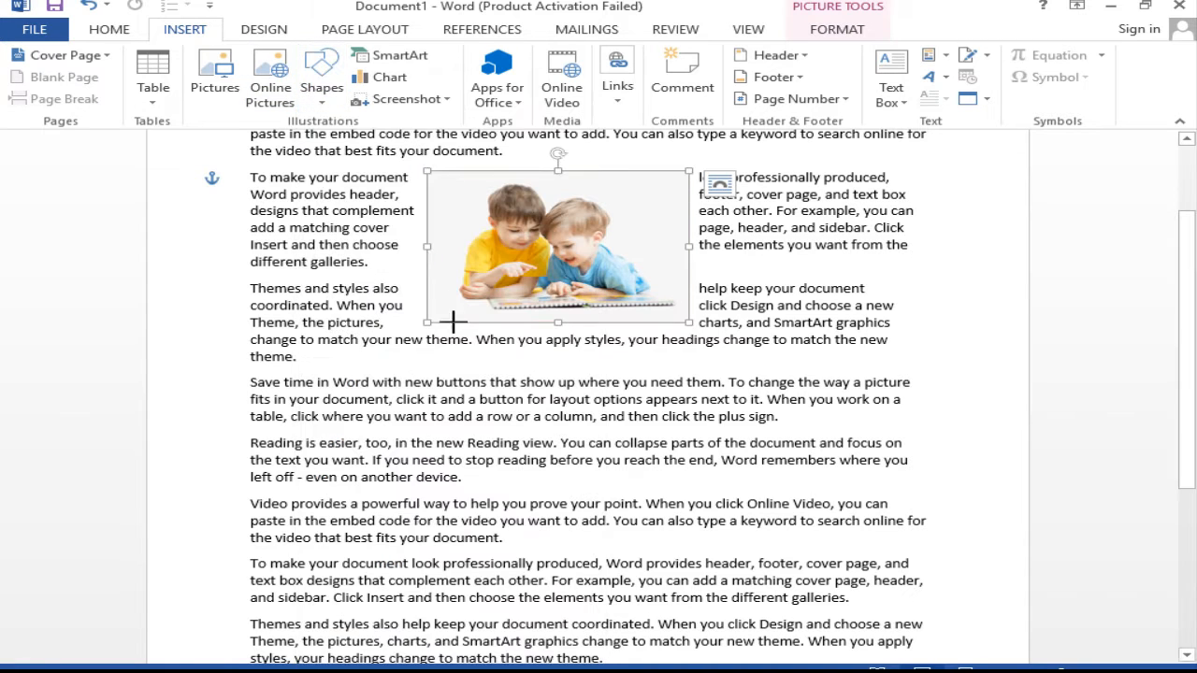
mouse_move(346, 227)
left_mouse_down()
mouse_move(575, 396)
mouse_move(552, 389)
left_mouse_up()
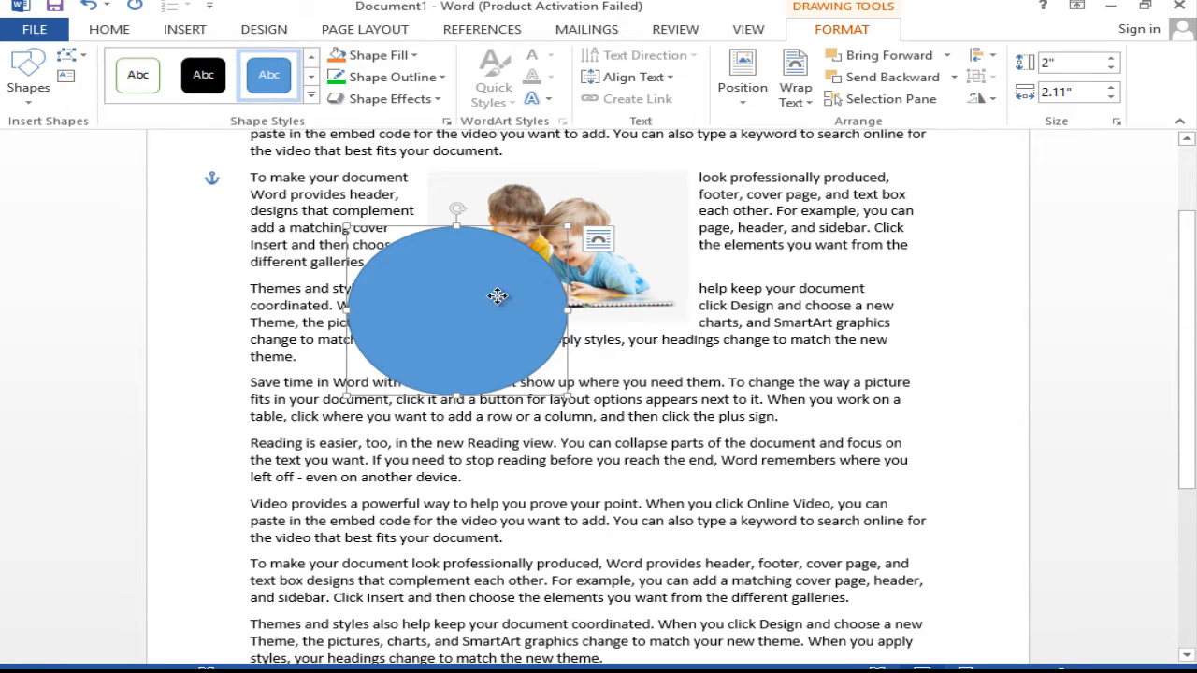
mouse_move(495, 297)
left_mouse_down()
mouse_move(620, 251)
mouse_move(533, 251)
mouse_move(509, 325)
mouse_move(540, 299)
left_mouse_up()
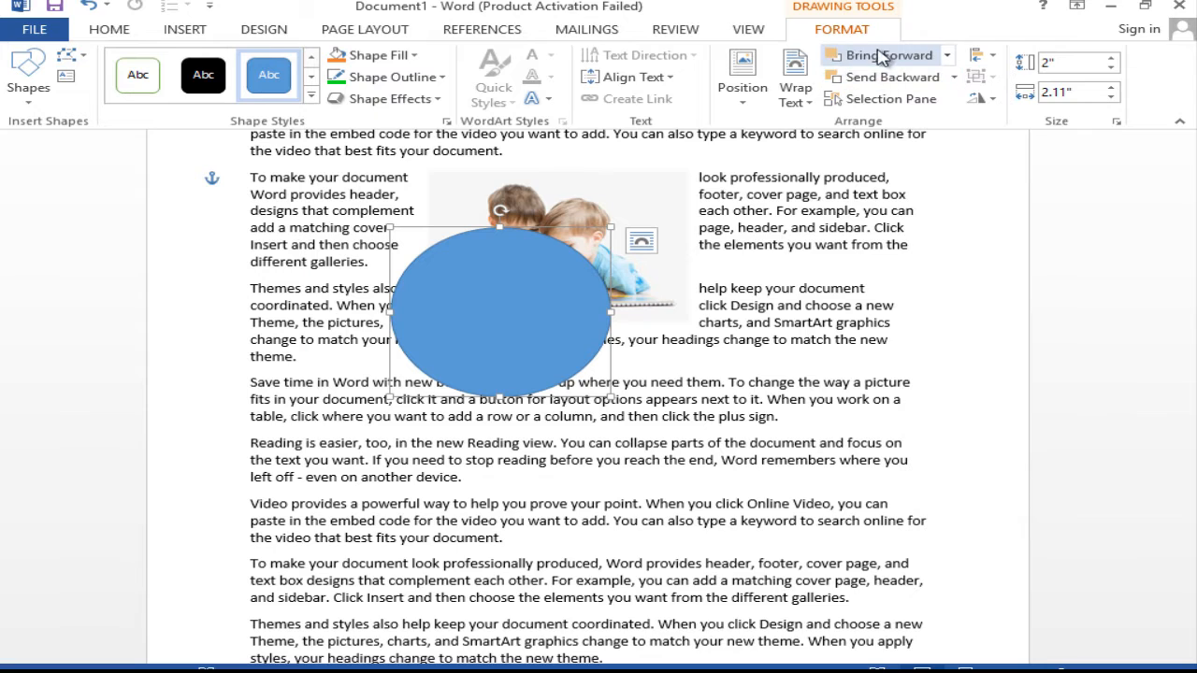
Send the oval backward behind the picture and bring it forward again
left_click(855, 80)
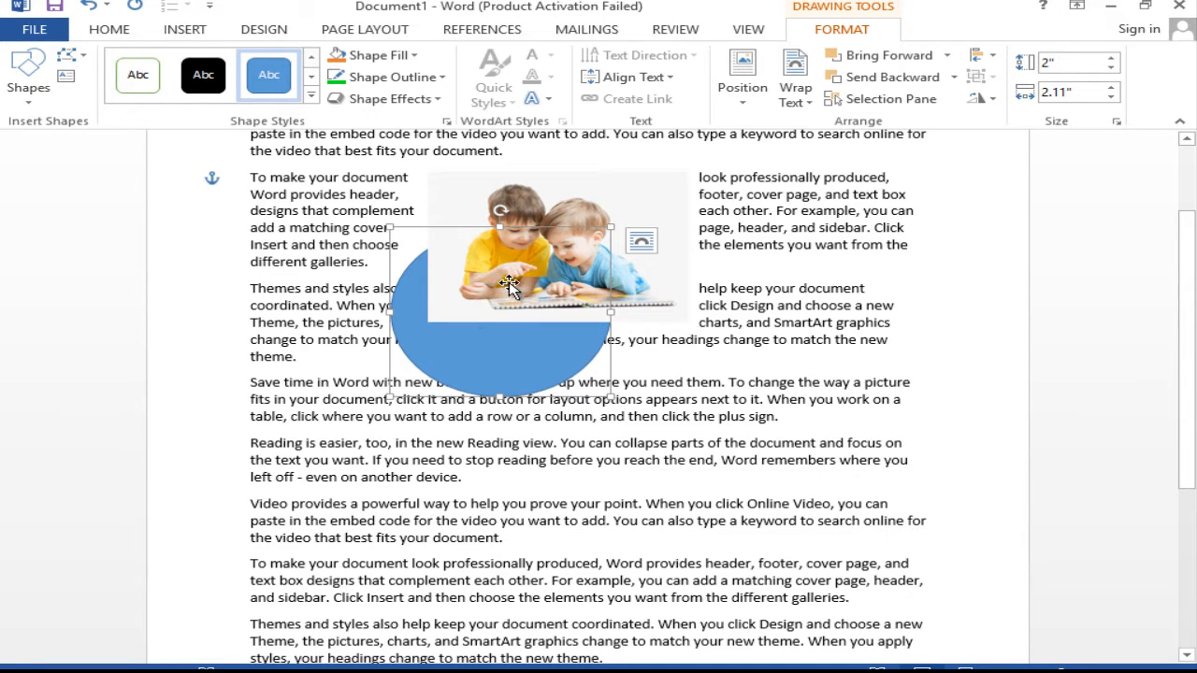
left_click(861, 58)
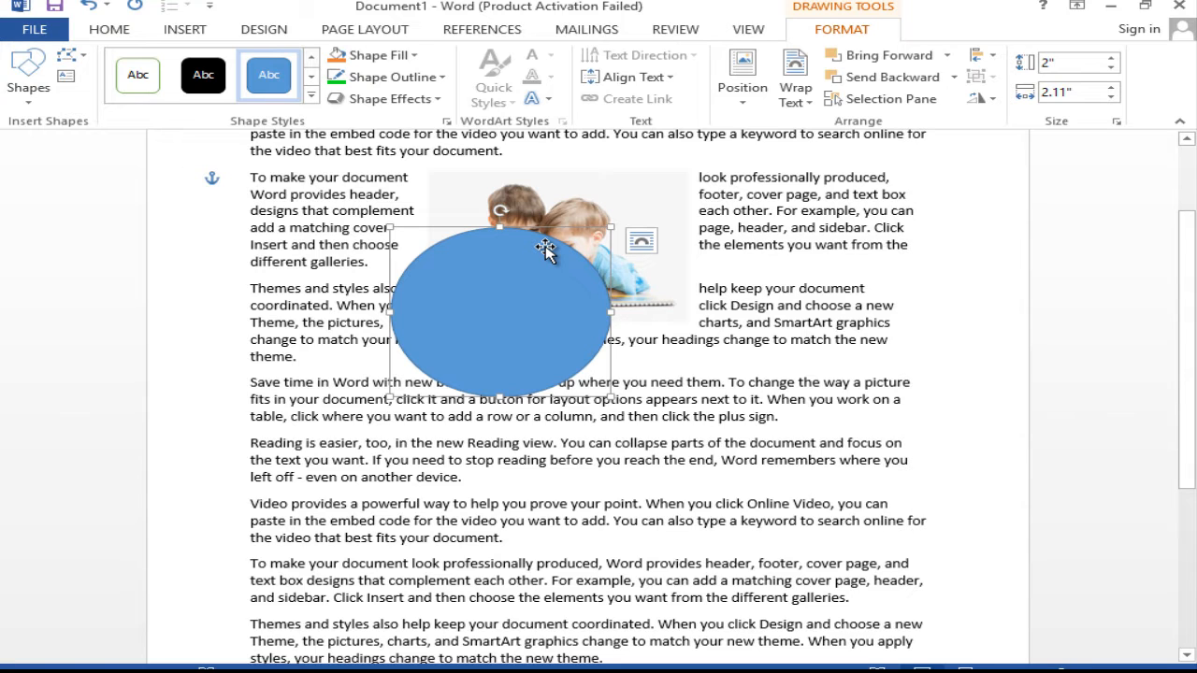
Open the Selection pane, hide and show the oval, and do the same for all objects at once
left_click(862, 103)
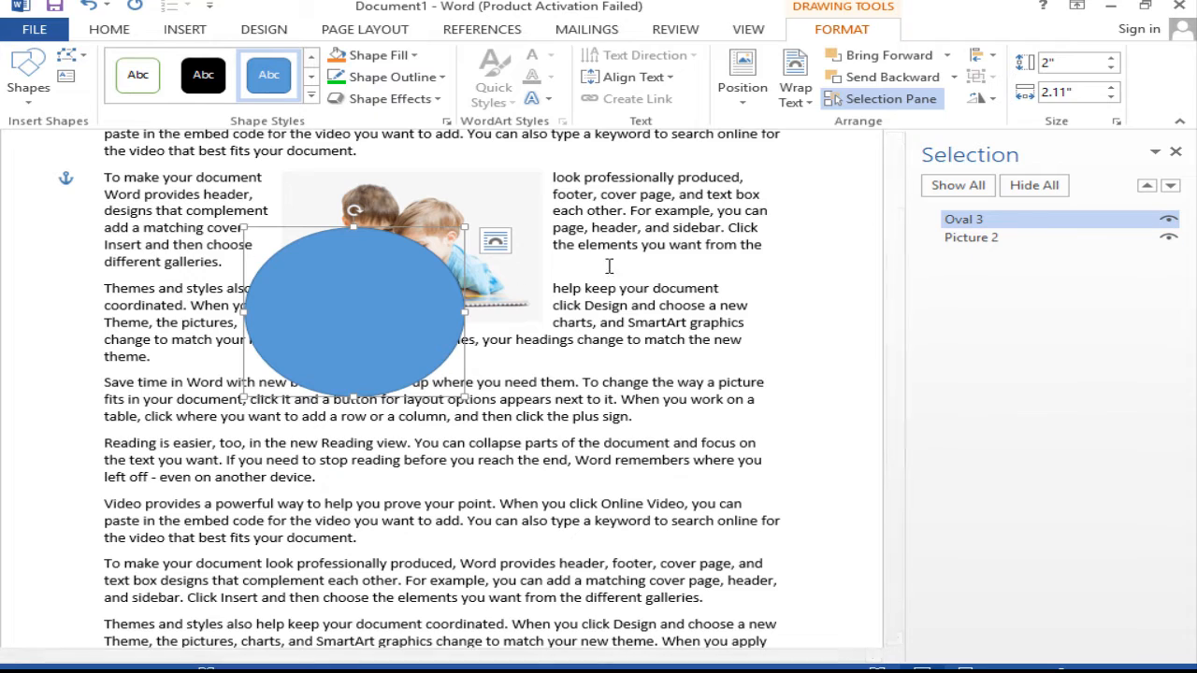
left_click(1168, 222)
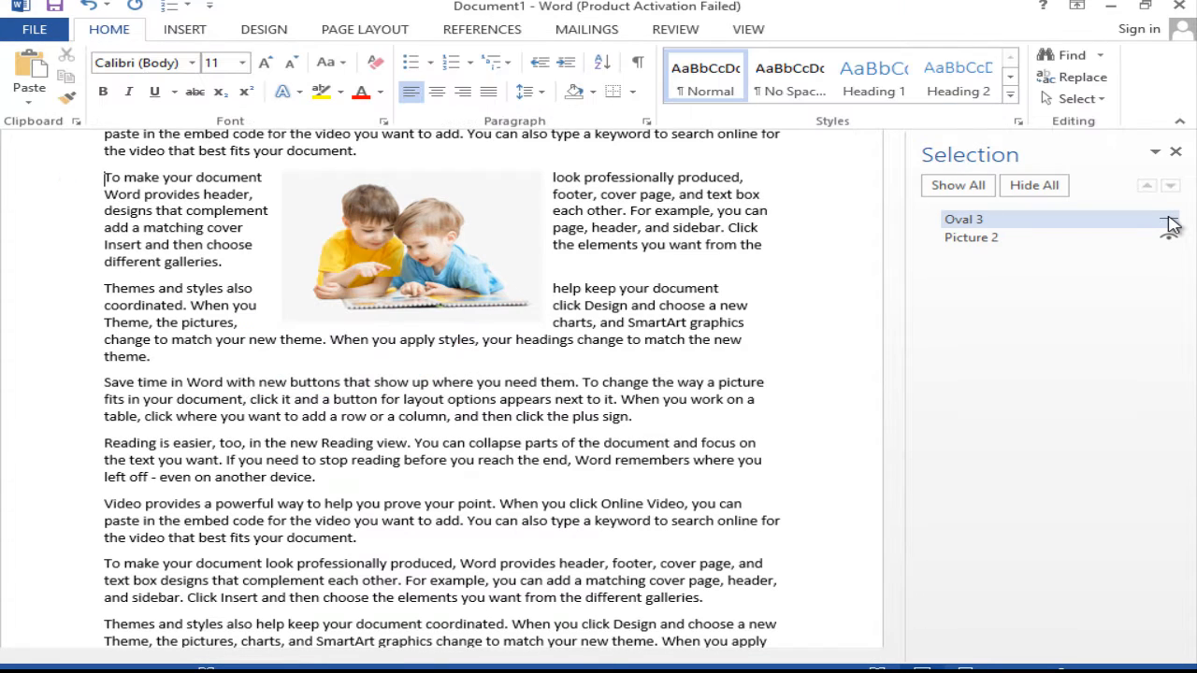
left_click(1169, 223)
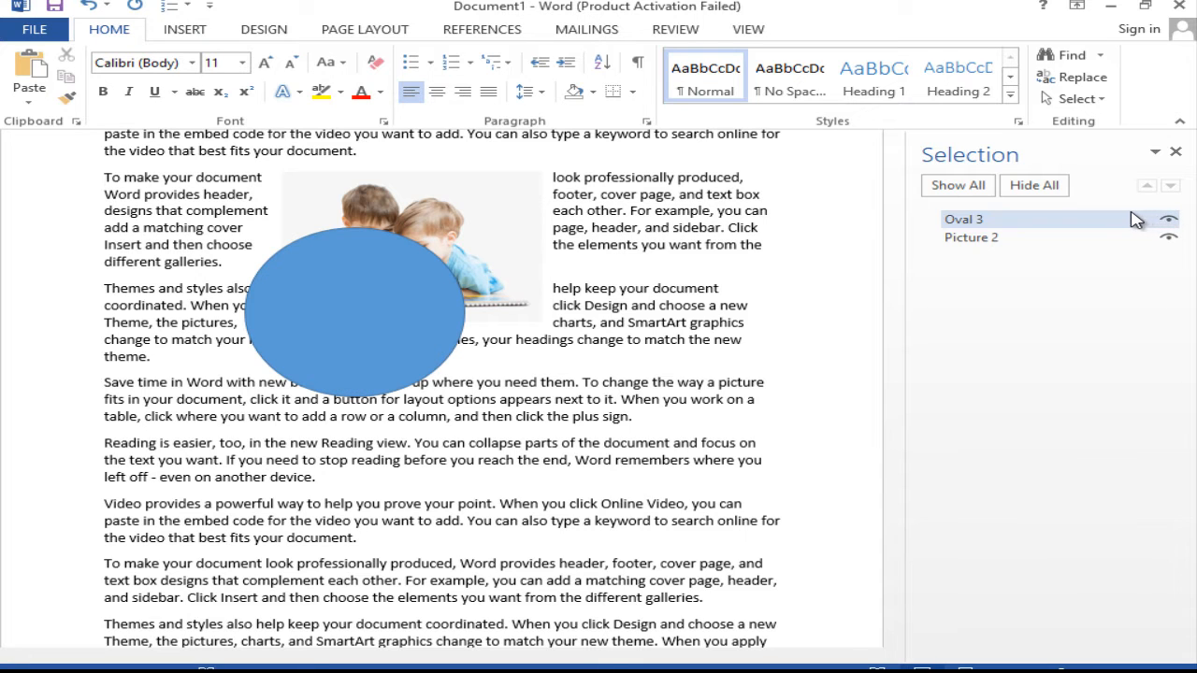
left_click(1047, 191)
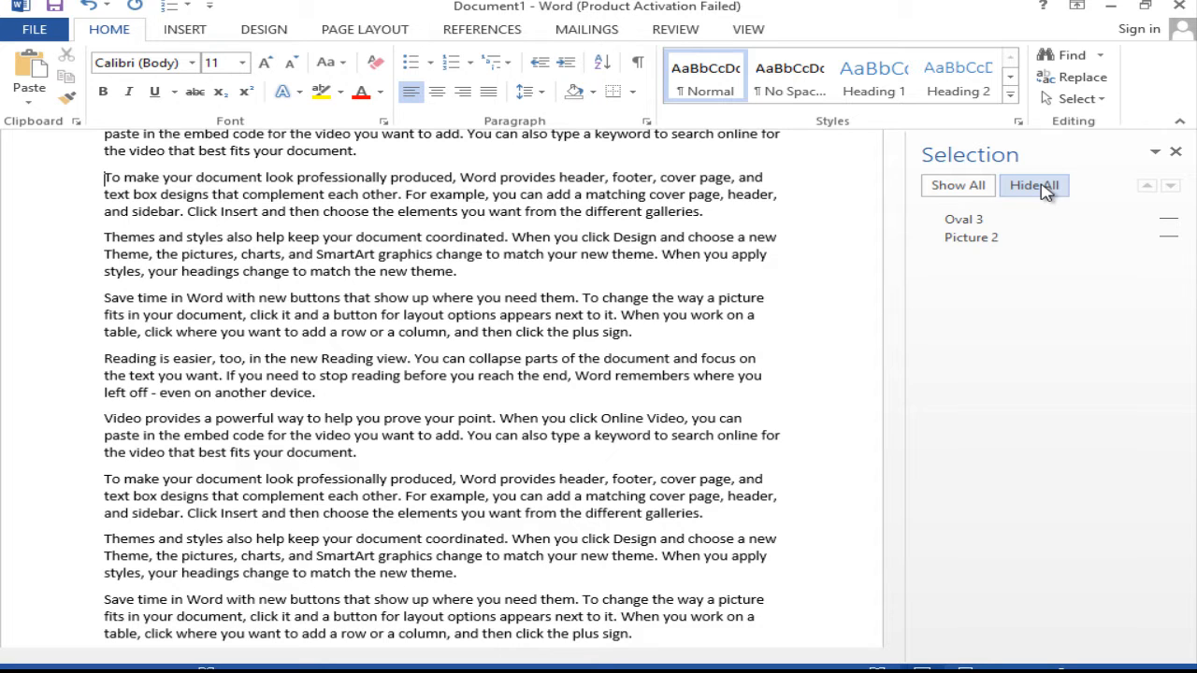
left_click(969, 192)
Align the picture to the left margin
left_click(440, 265)
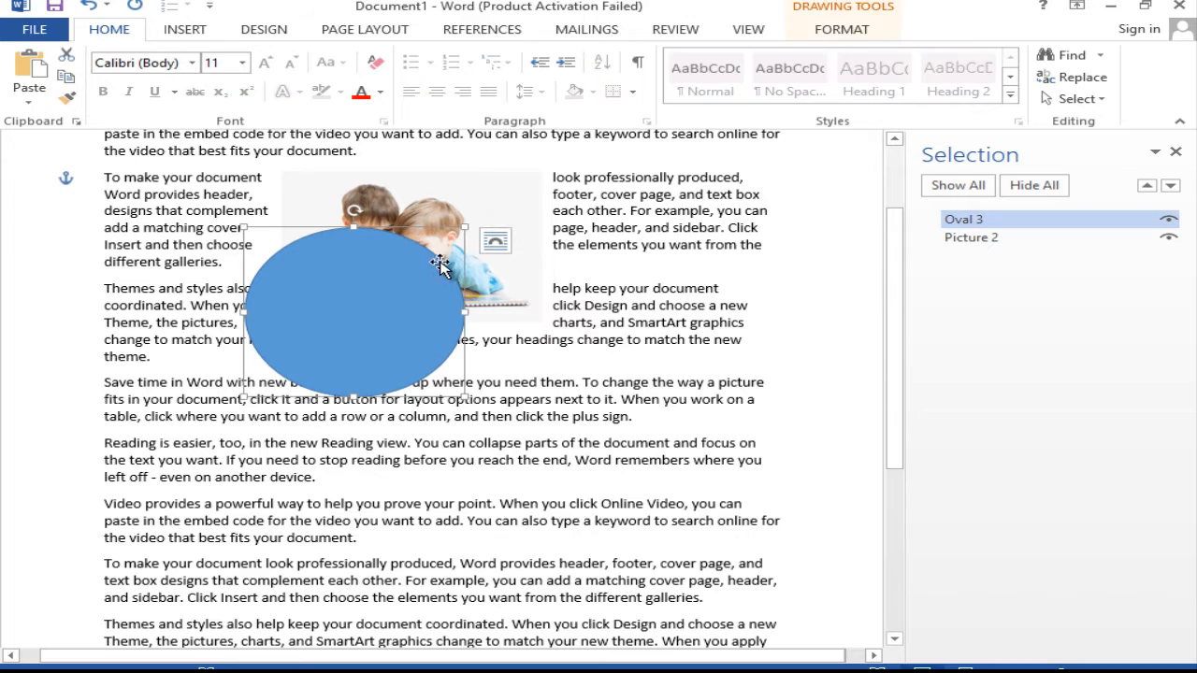
left_click(463, 210)
left_click(838, 29)
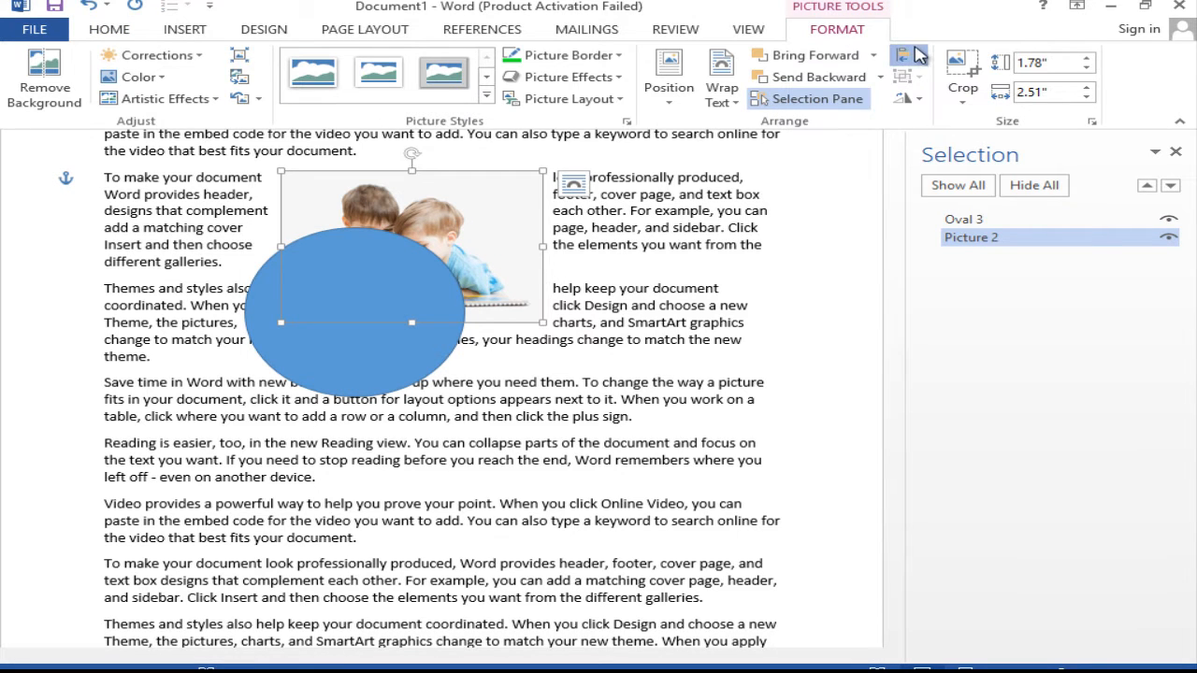
left_click(905, 55)
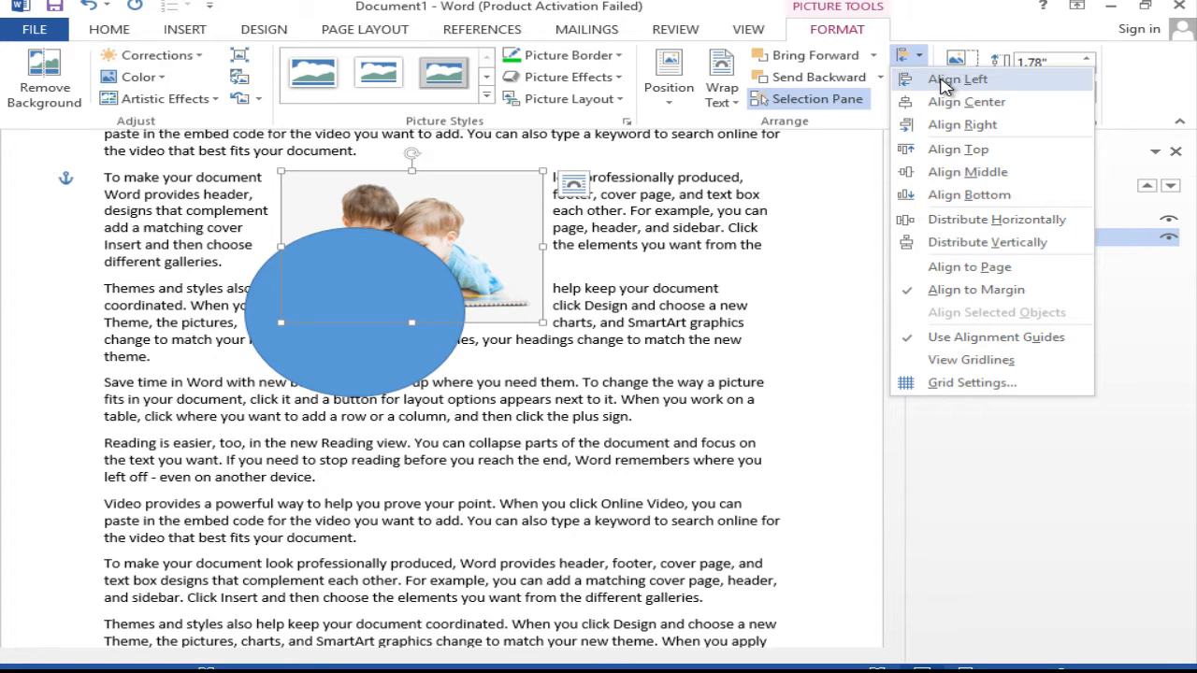
left_click(943, 79)
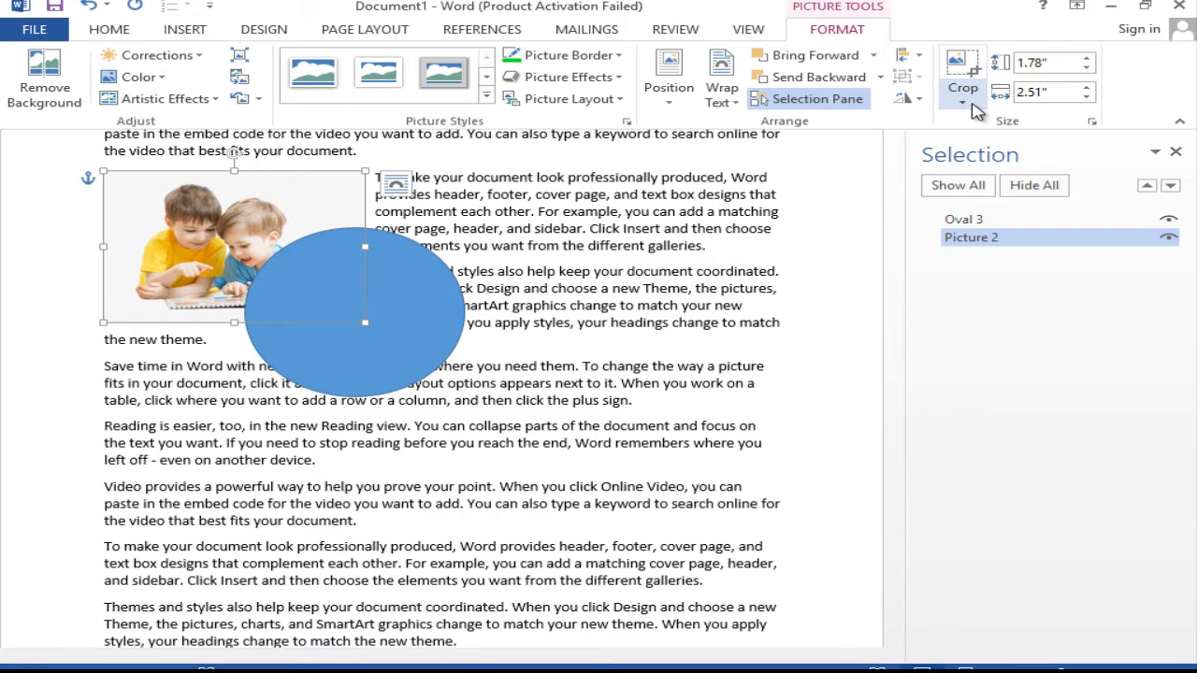
Distribute the picture horizontally and vertically within the page margins
left_click(905, 56)
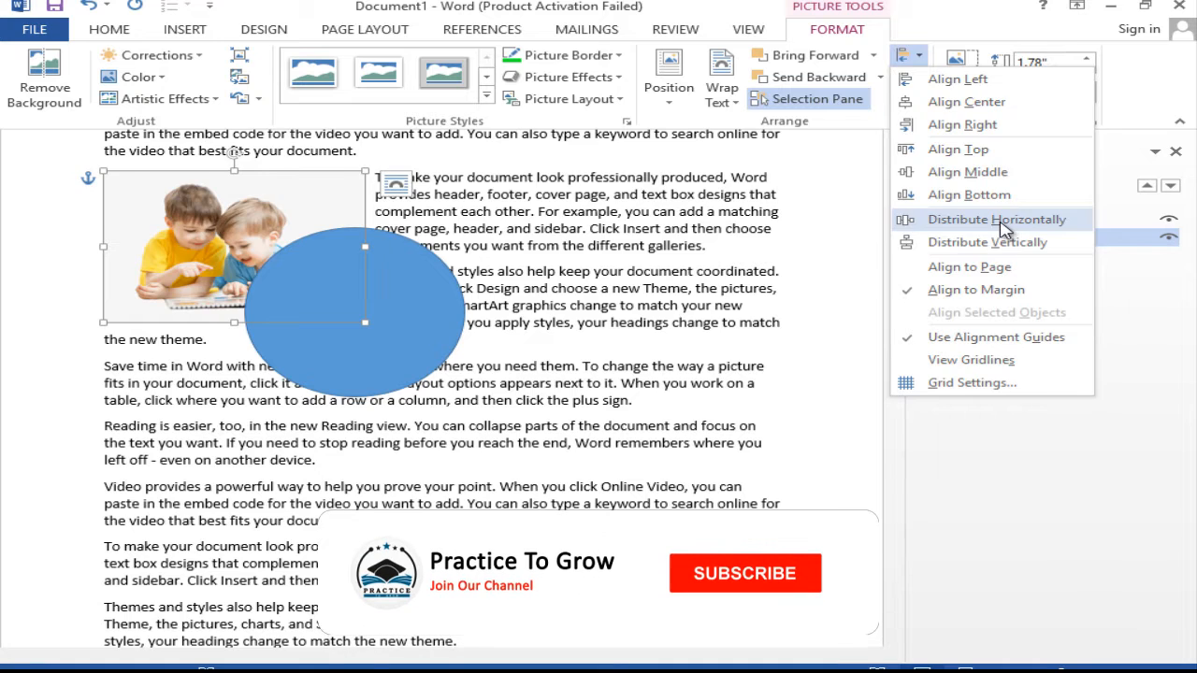
left_click(1011, 225)
scroll(491, 355, "up", 2)
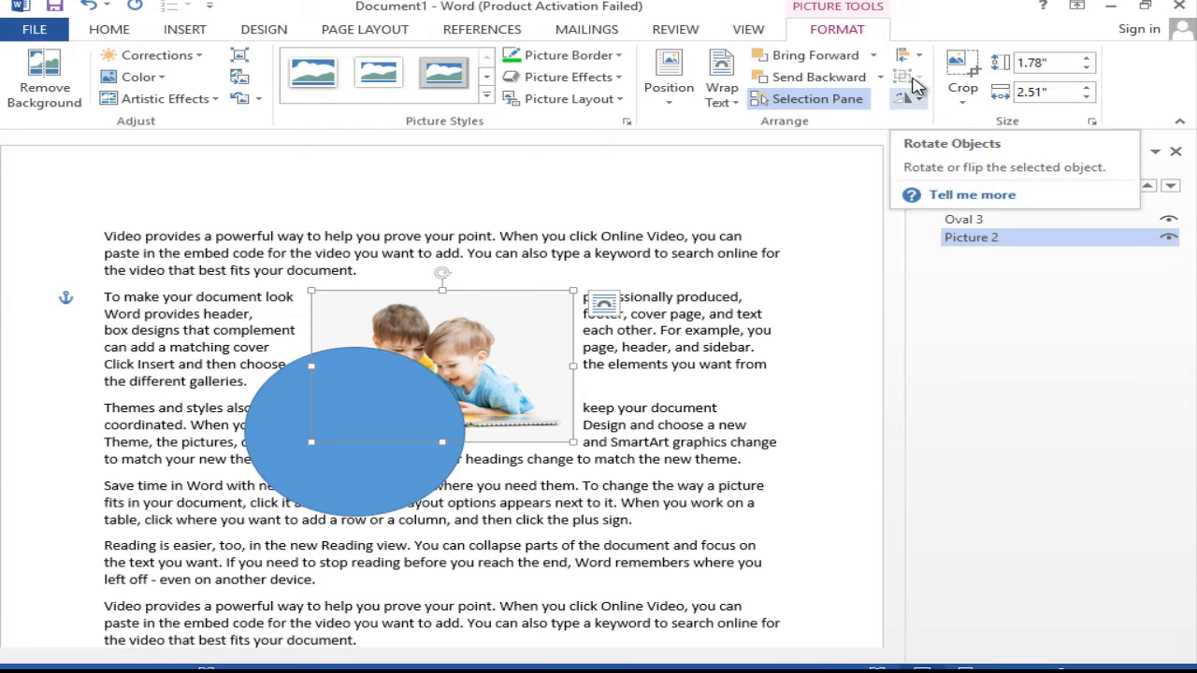
left_click(919, 57)
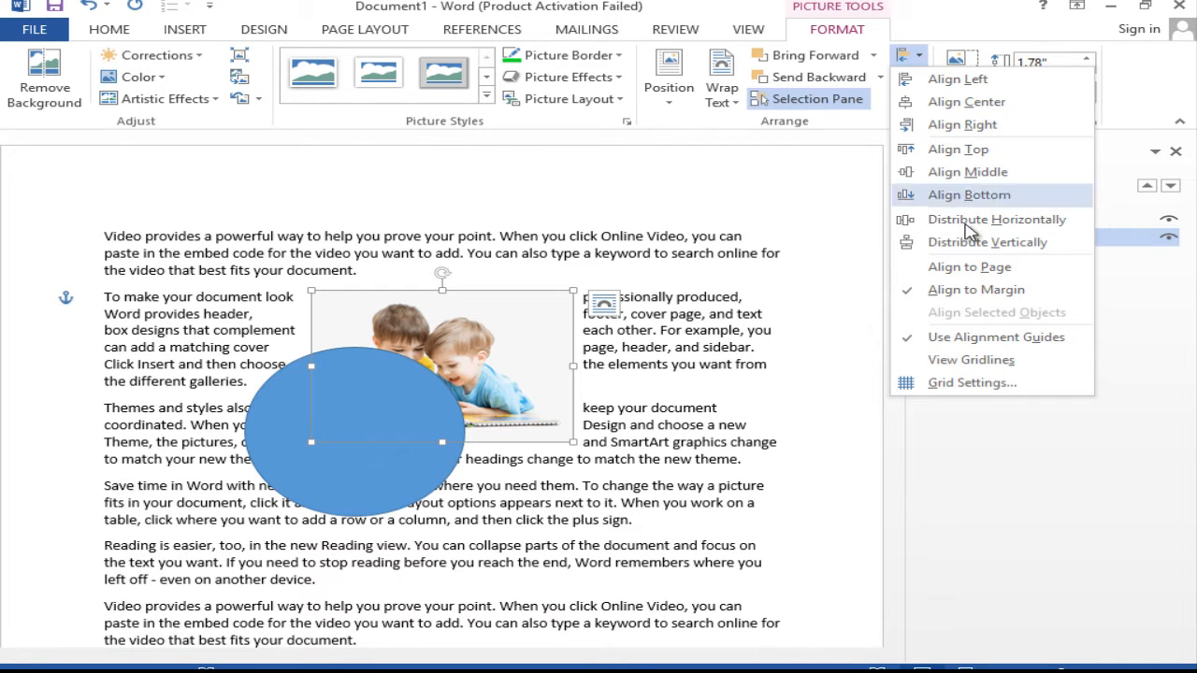
left_click(972, 245)
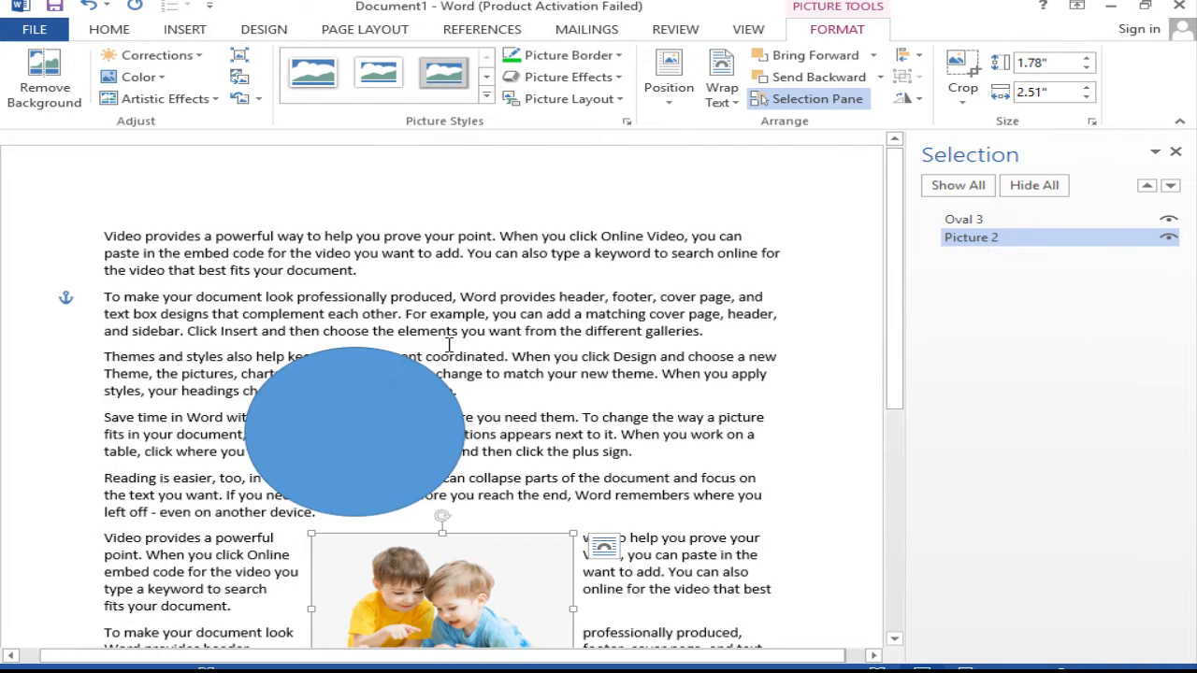
scroll(448, 344, "down", 4)
scroll(512, 155, "up", 3)
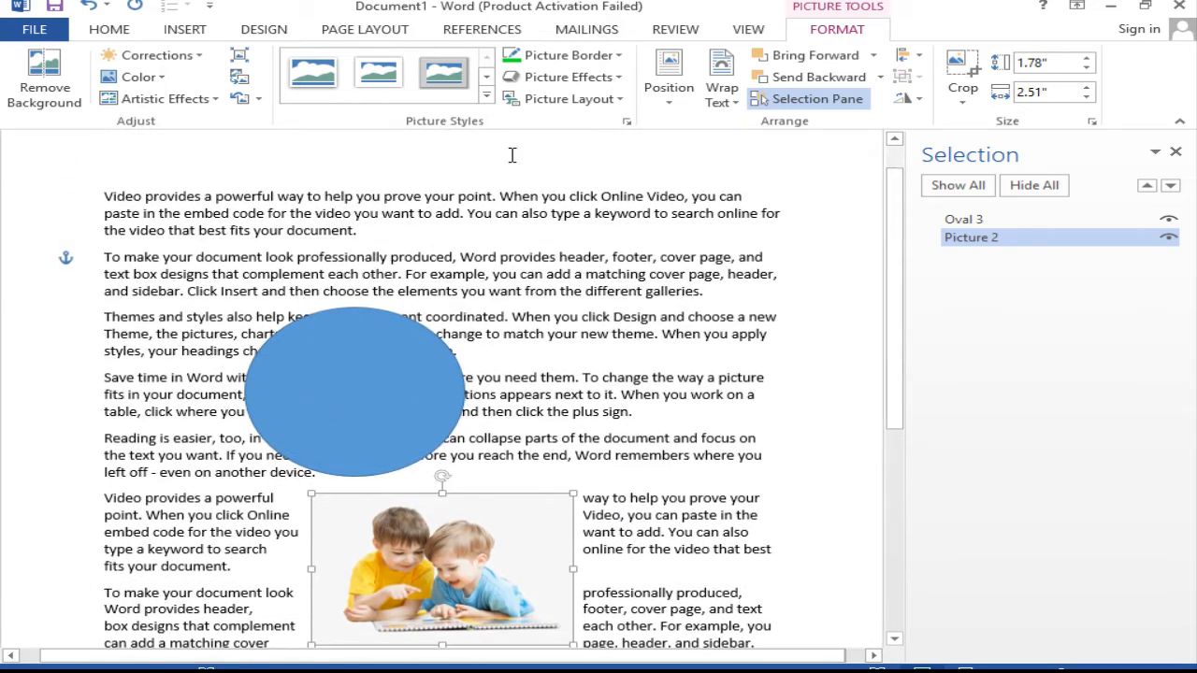
scroll(508, 455, "down", 5)
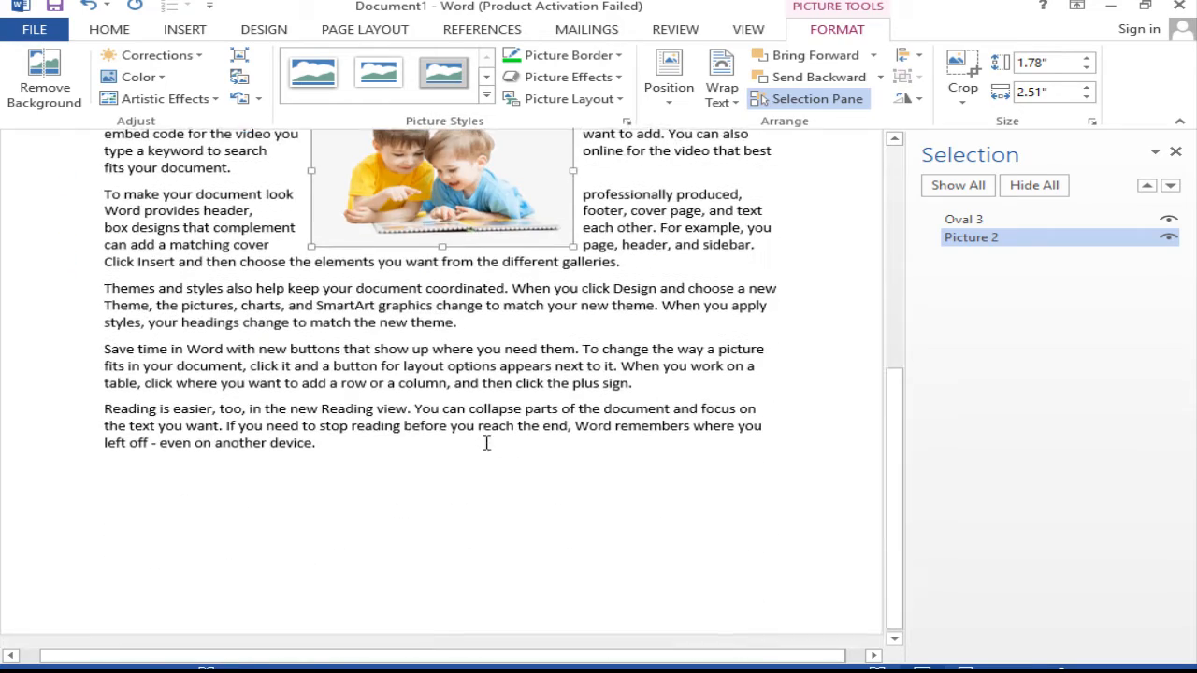
Move the picture up to the right side beside the "Reading is easier" paragraph, and place the oval next to it without overlap
scroll(460, 291, "up", 1)
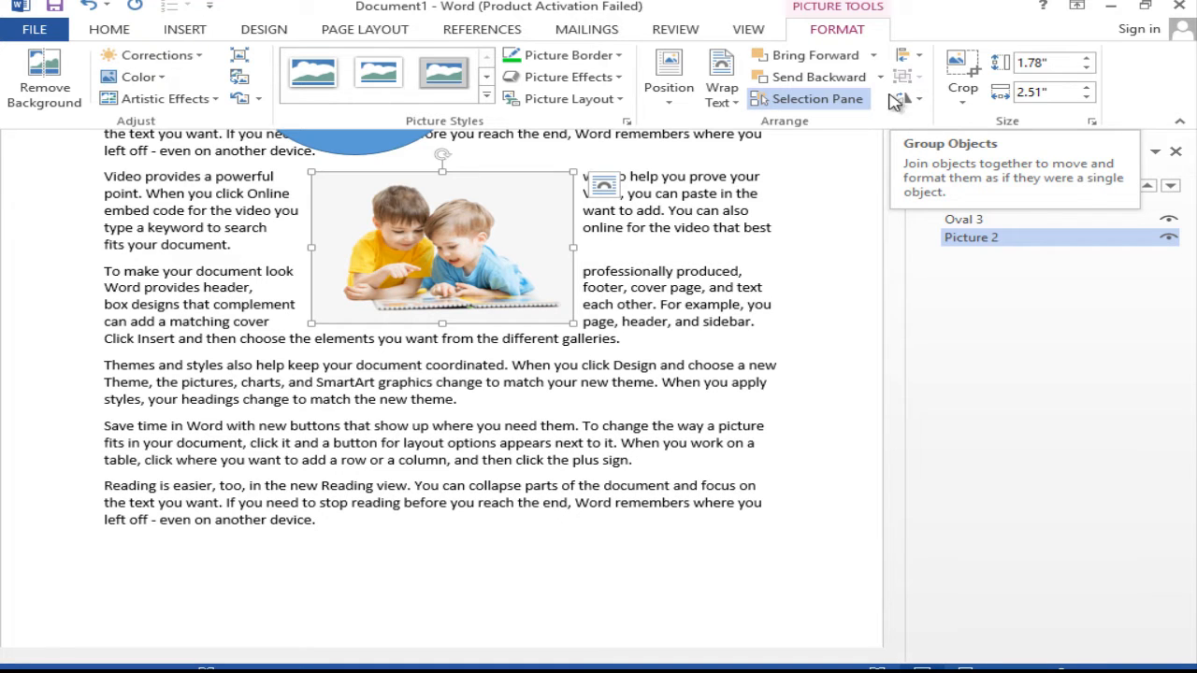
scroll(528, 262, "up", 2)
mouse_move(443, 357)
left_mouse_down()
mouse_move(515, 234)
mouse_move(570, 219)
mouse_move(632, 258)
left_mouse_up()
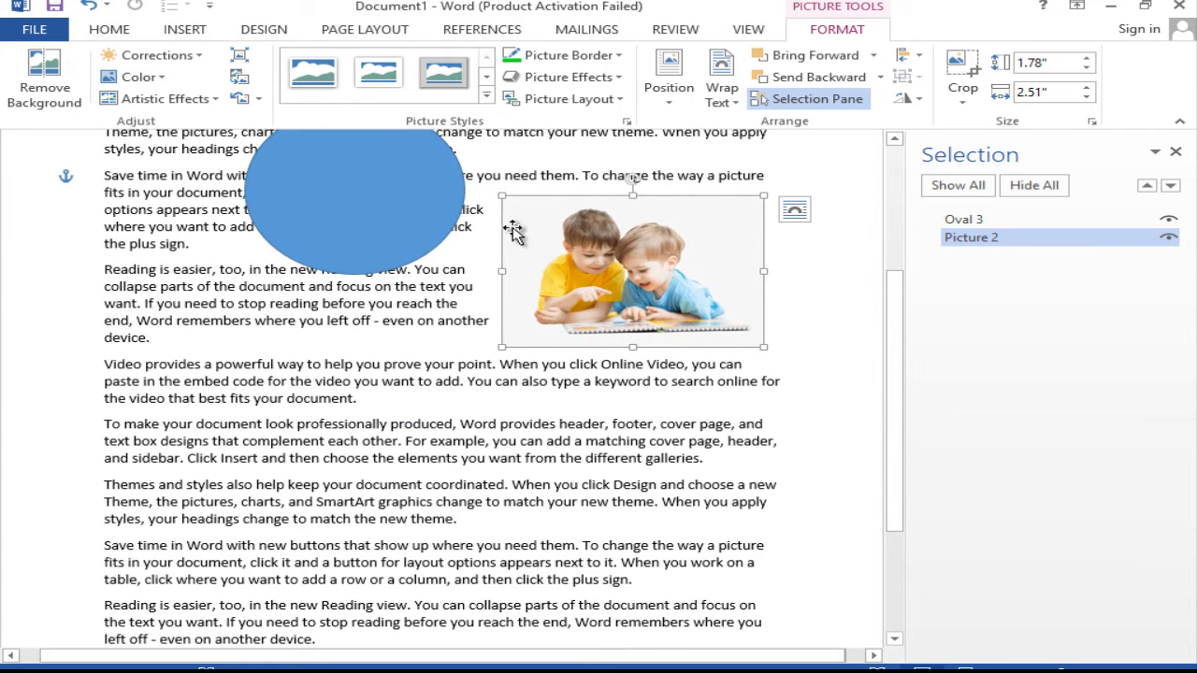
scroll(467, 224, "up", 1)
left_click(384, 242)
left_click_drag(383, 242, 390, 301)
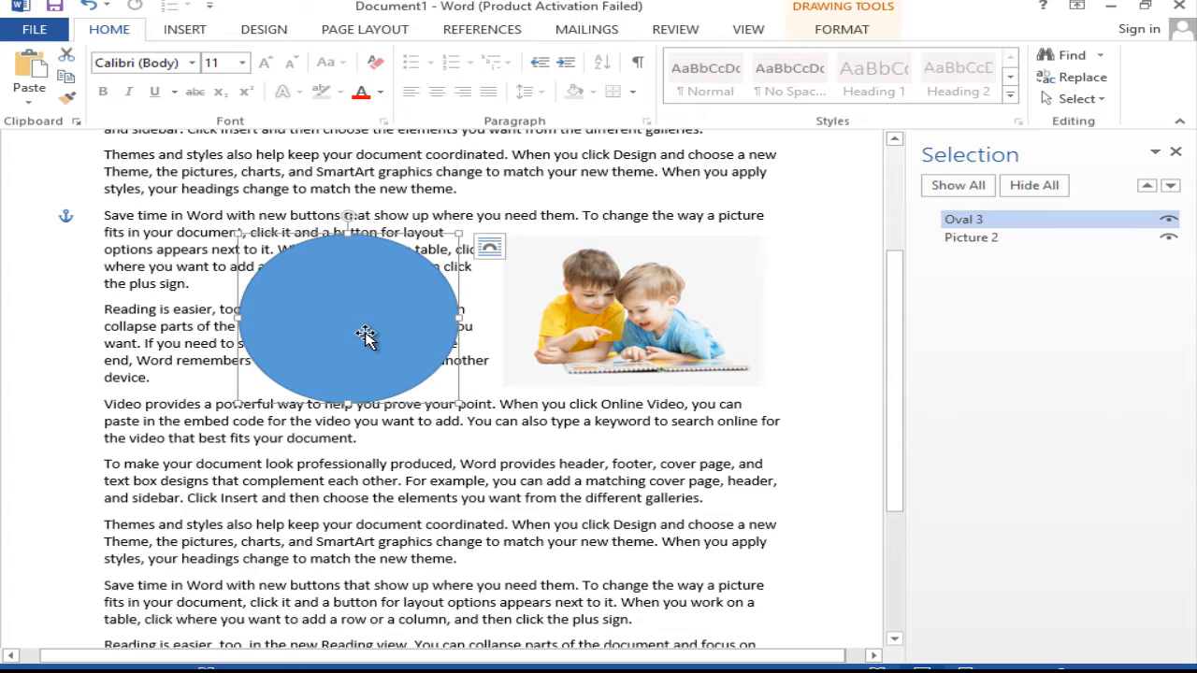
Group the oval and the picture, and move the group slightly higher on the page
left_click(654, 309, "shift")
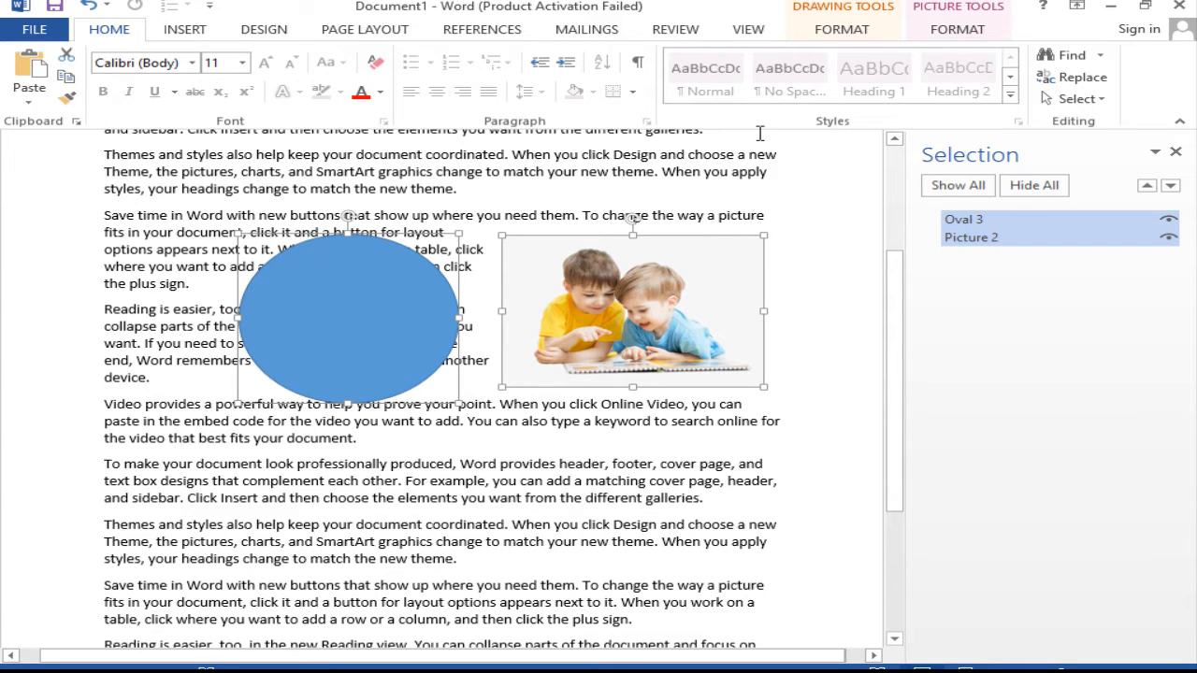
left_click(951, 28)
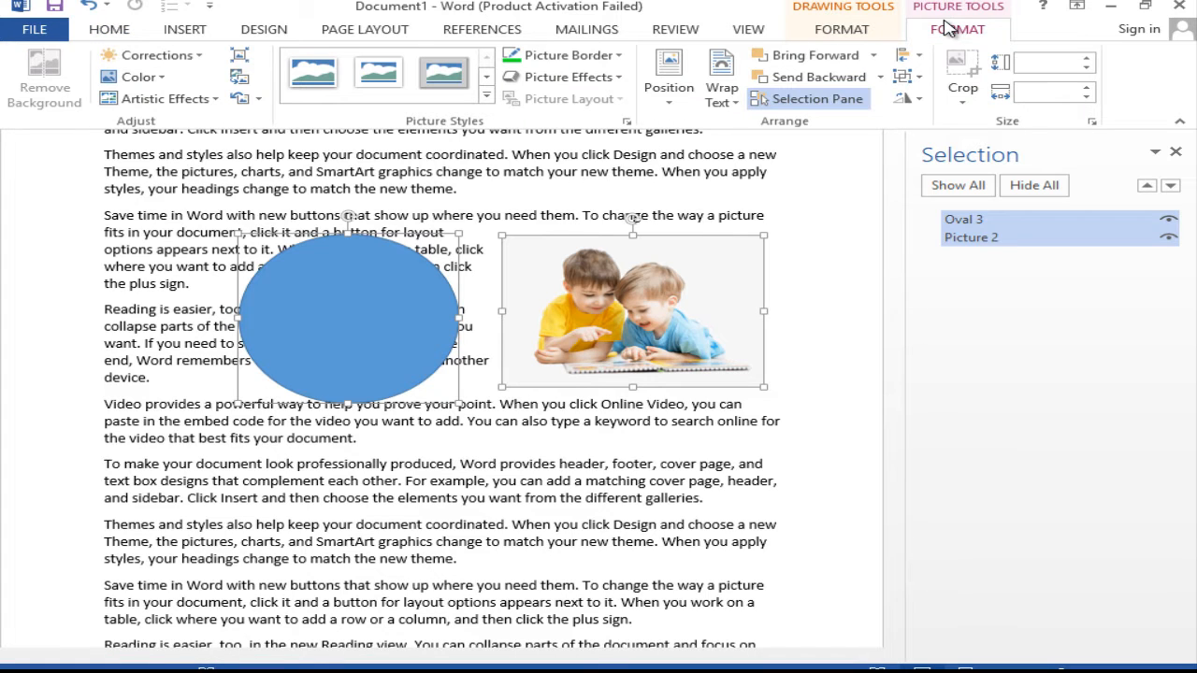
left_click(905, 77)
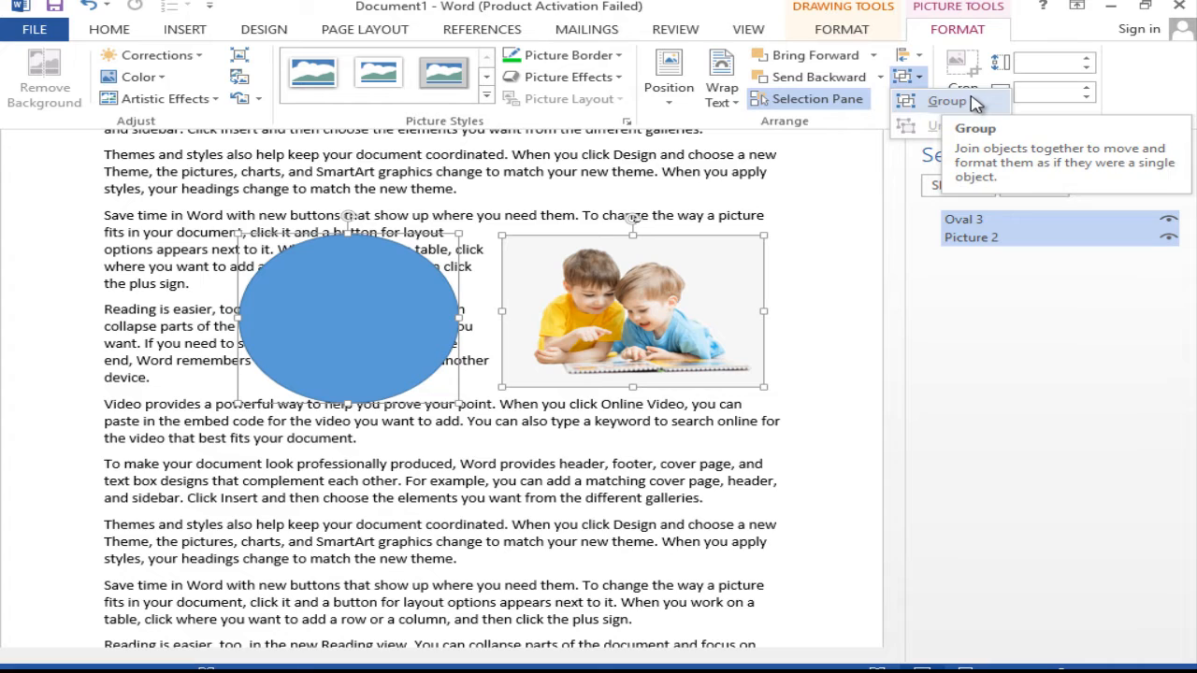
left_click(972, 101)
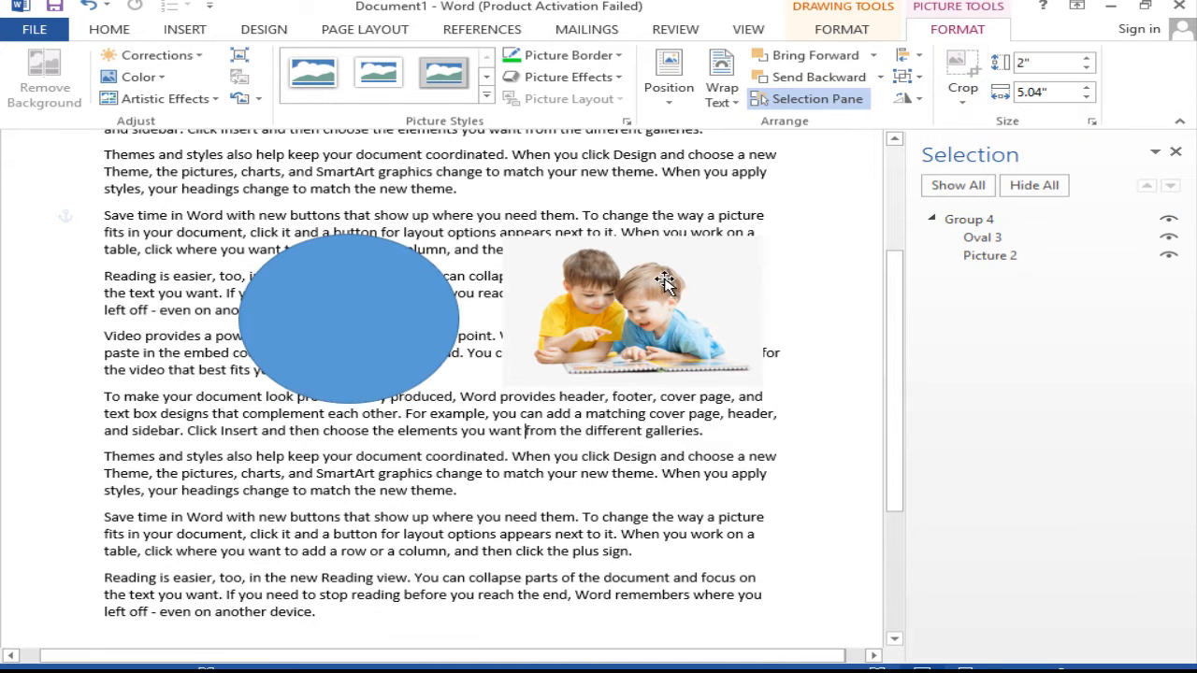
left_click_drag(663, 283, 657, 217)
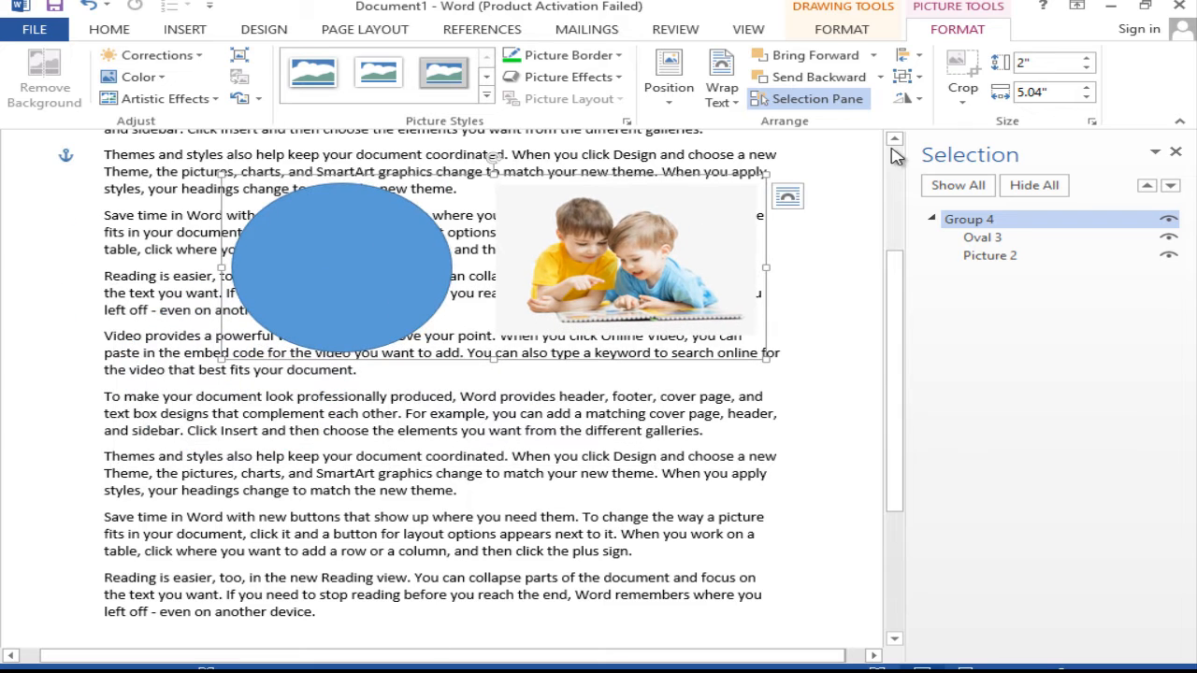
Ungroup the oval and the picture, and move the oval on its own slightly up and to the right
left_click(905, 77)
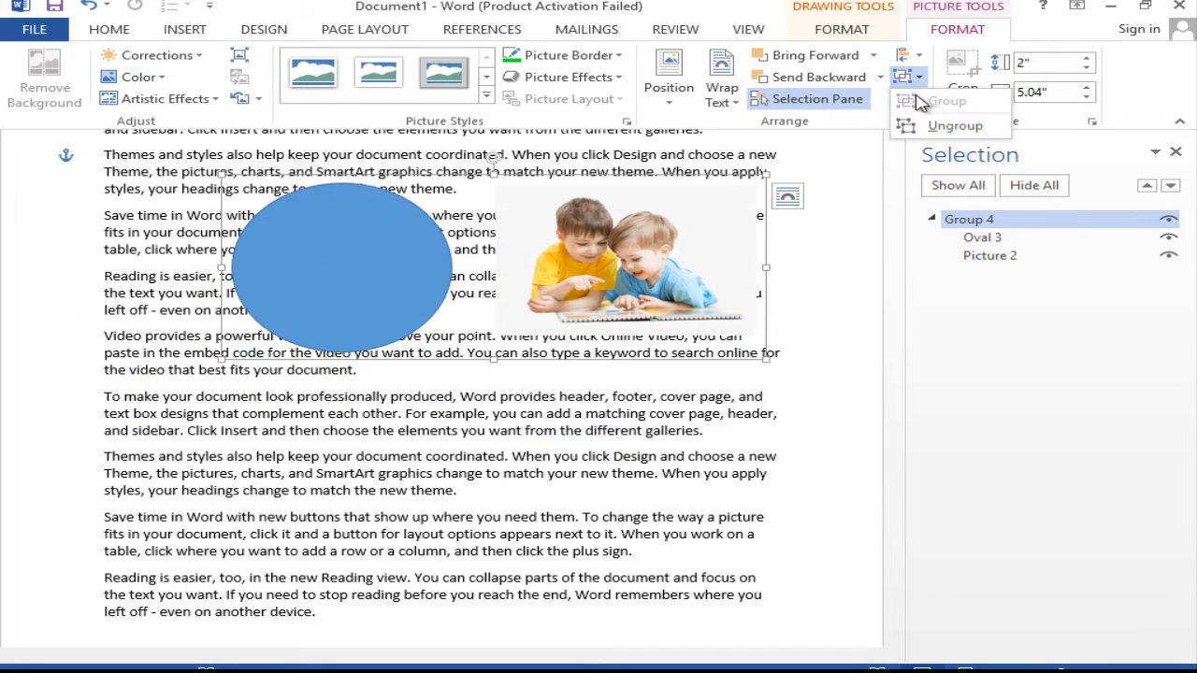
left_click(954, 126)
left_click(488, 375)
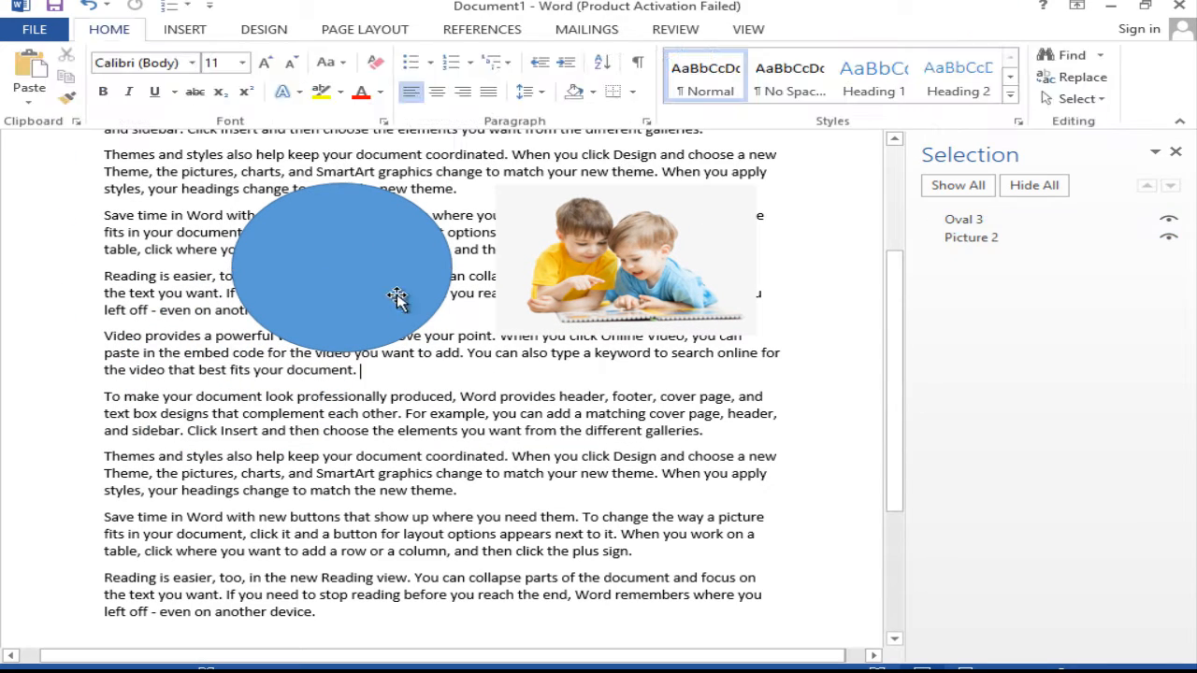
left_click(387, 294)
left_click_drag(387, 294, 396, 258)
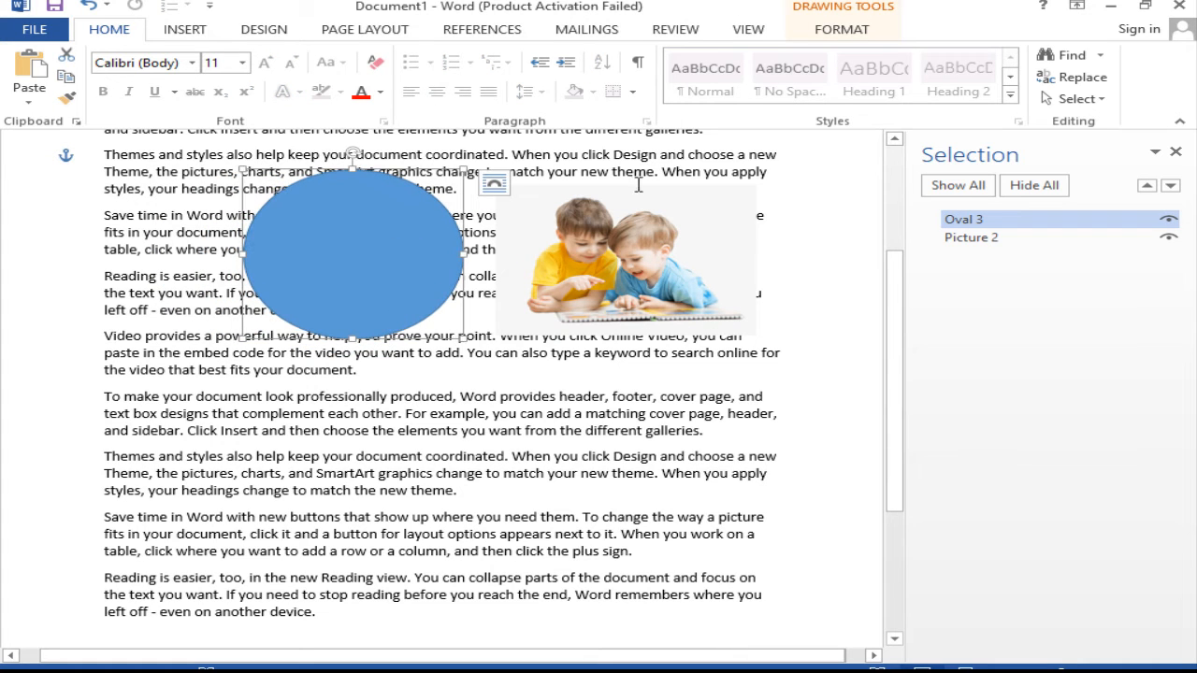
Flip the picture of the two boys horizontally
left_click(601, 282)
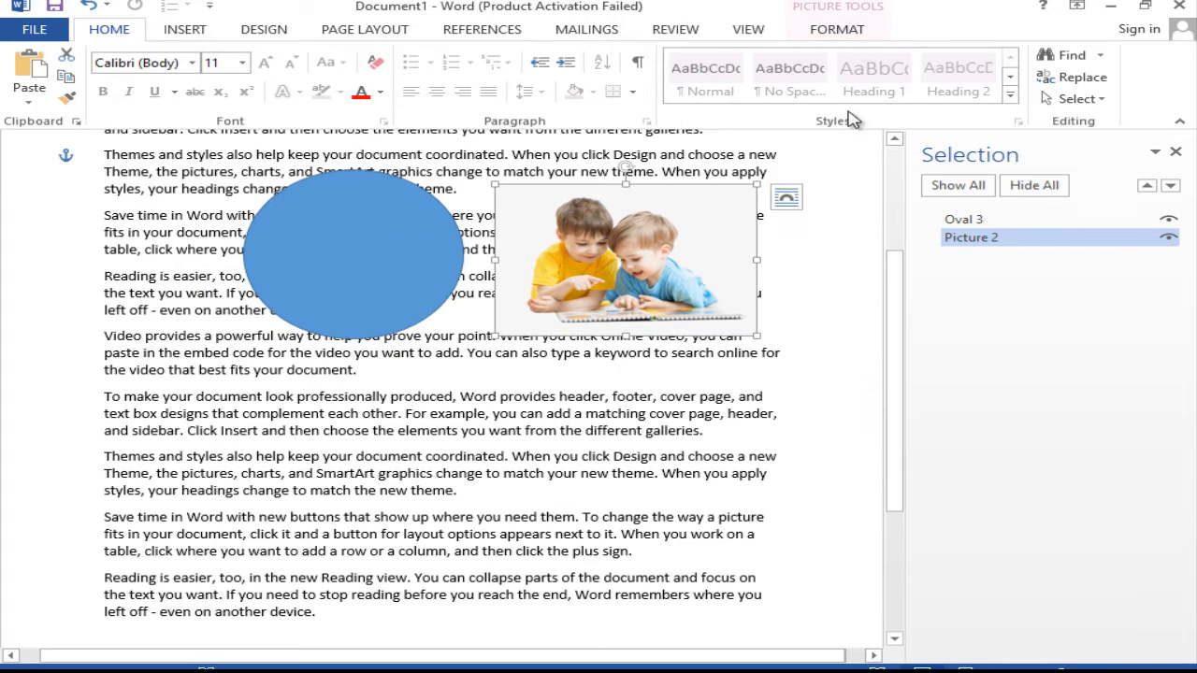
left_click(841, 29)
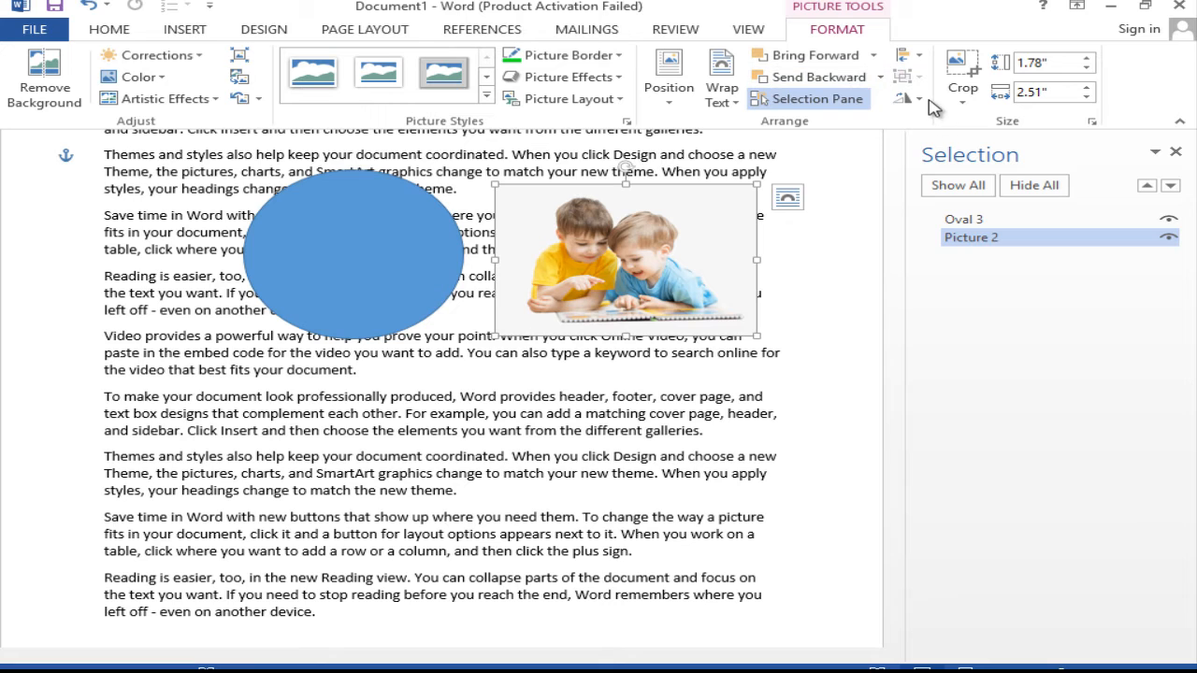
left_click(903, 98)
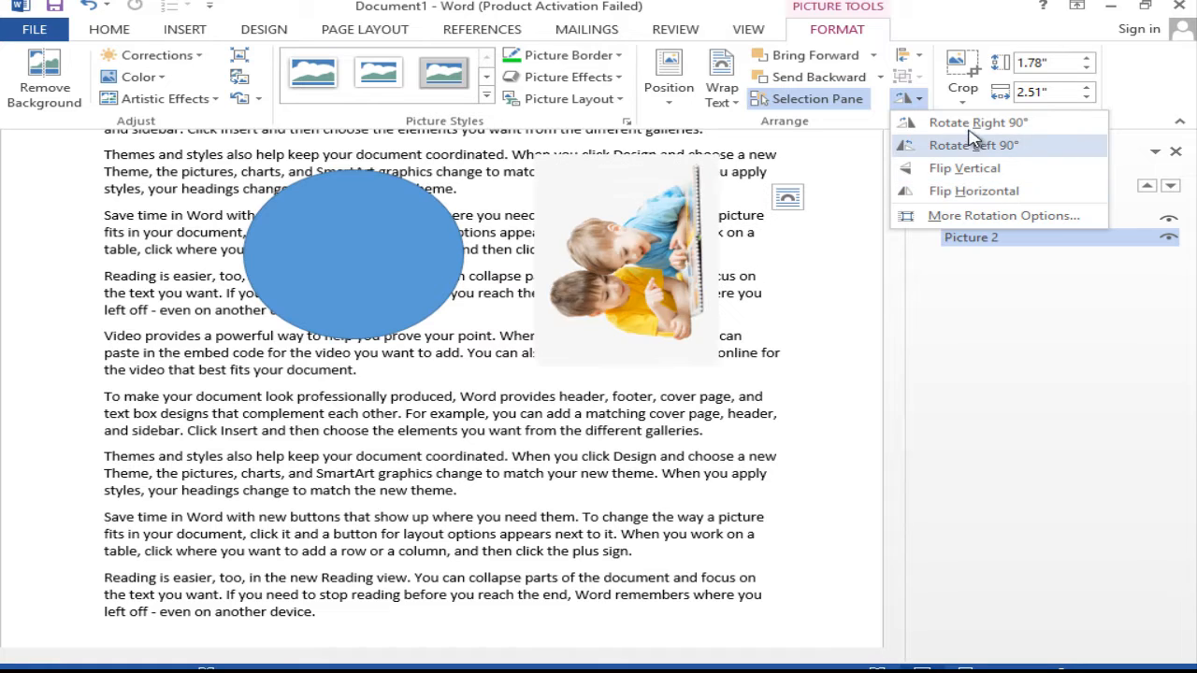
left_click(972, 190)
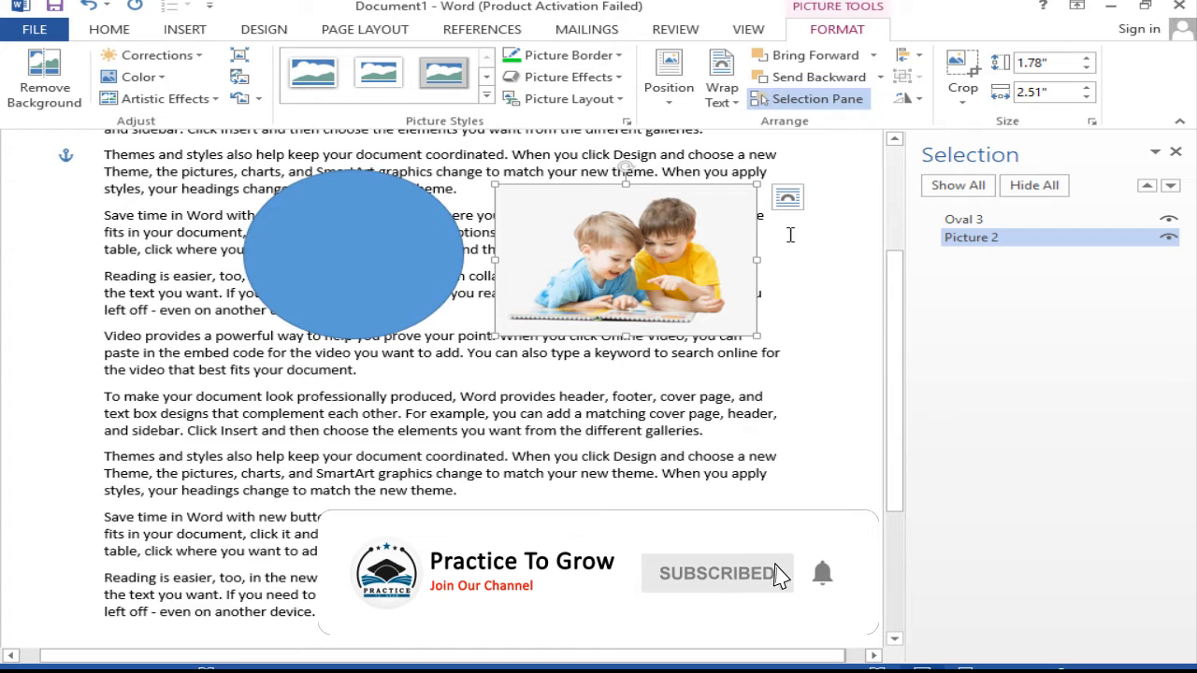
Crop the picture on all four sides around the two boys' heads, to about 1.02" high and 1.44" wide
left_click(957, 58)
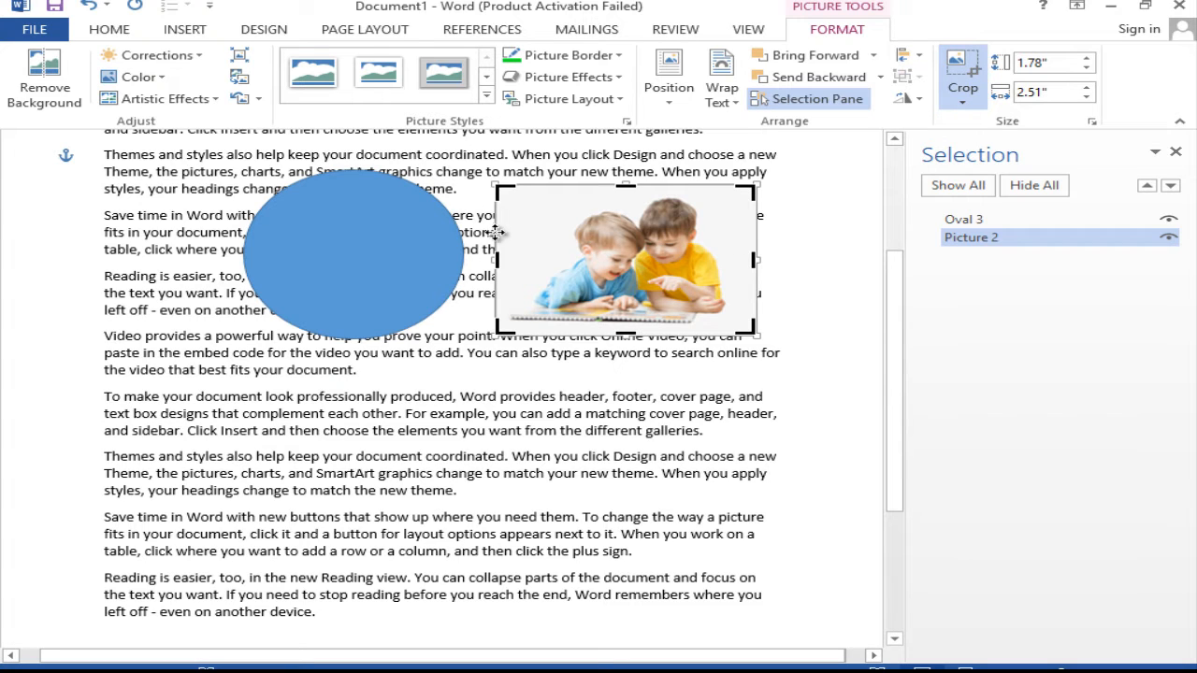
left_click_drag(498, 189, 570, 208)
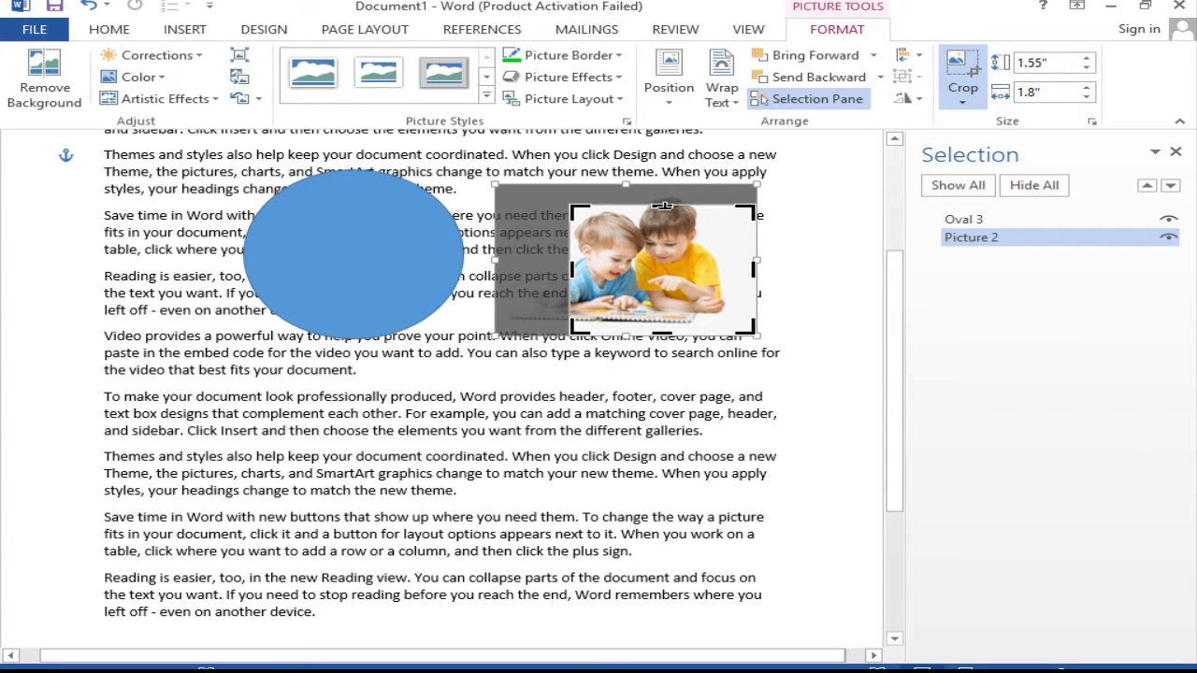
left_click_drag(664, 202, 666, 193)
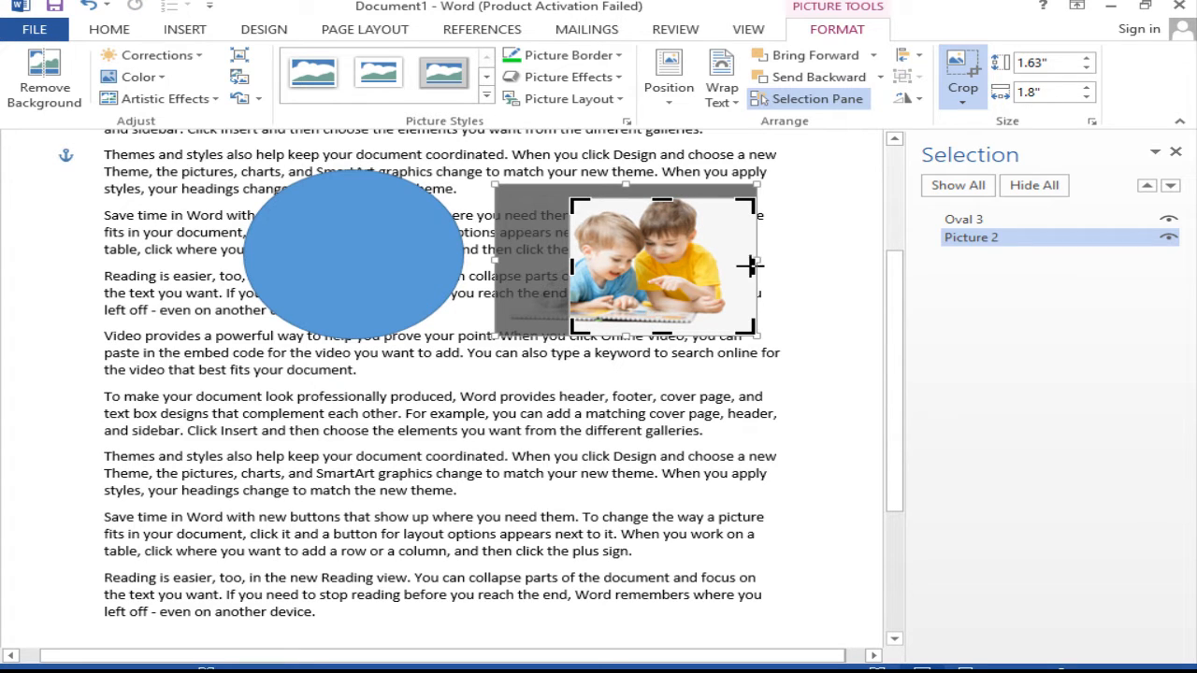
left_click_drag(736, 268, 716, 267)
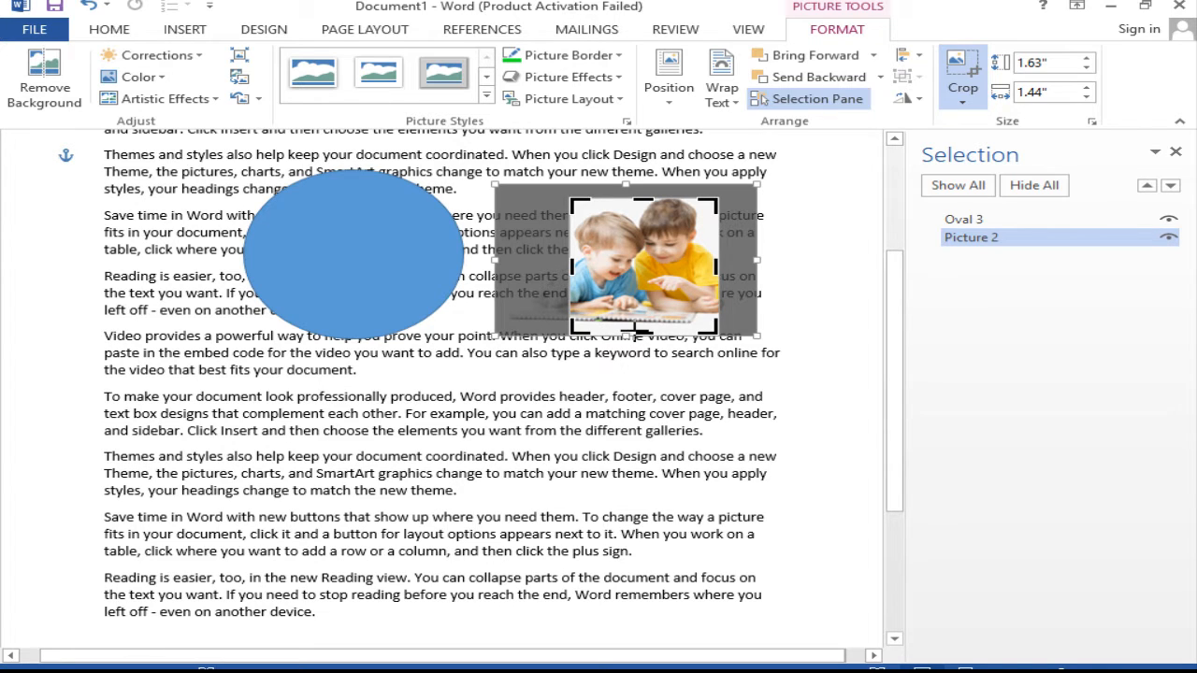
left_click_drag(638, 322, 632, 286)
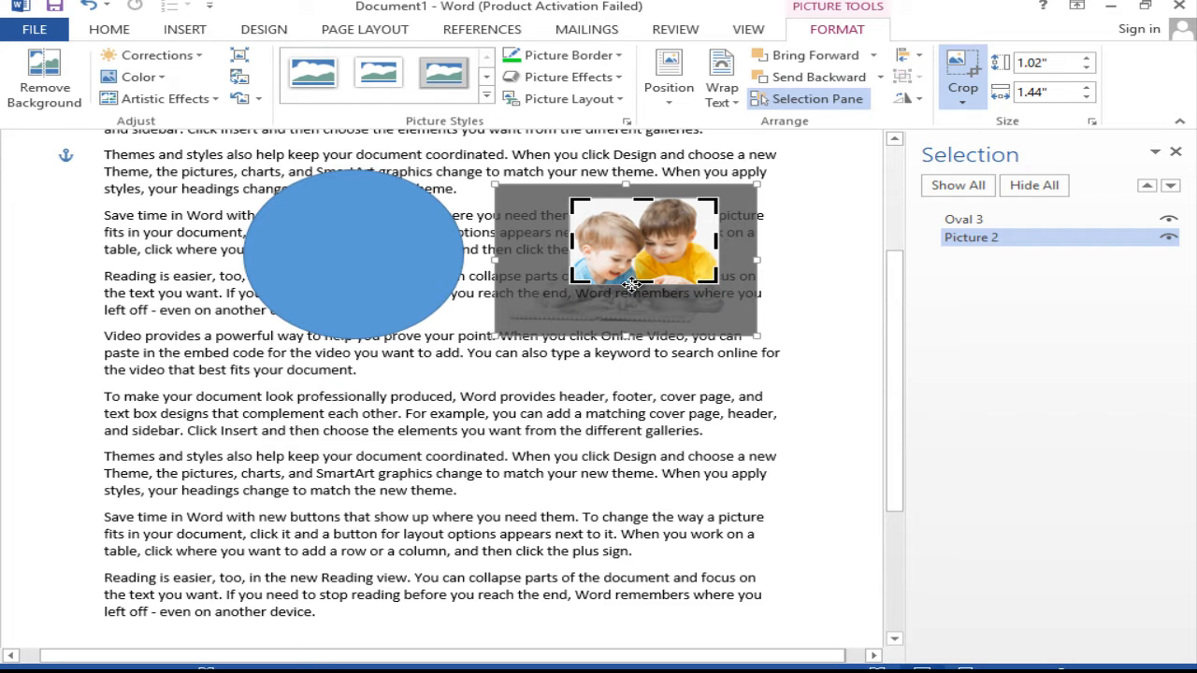
key("Return")
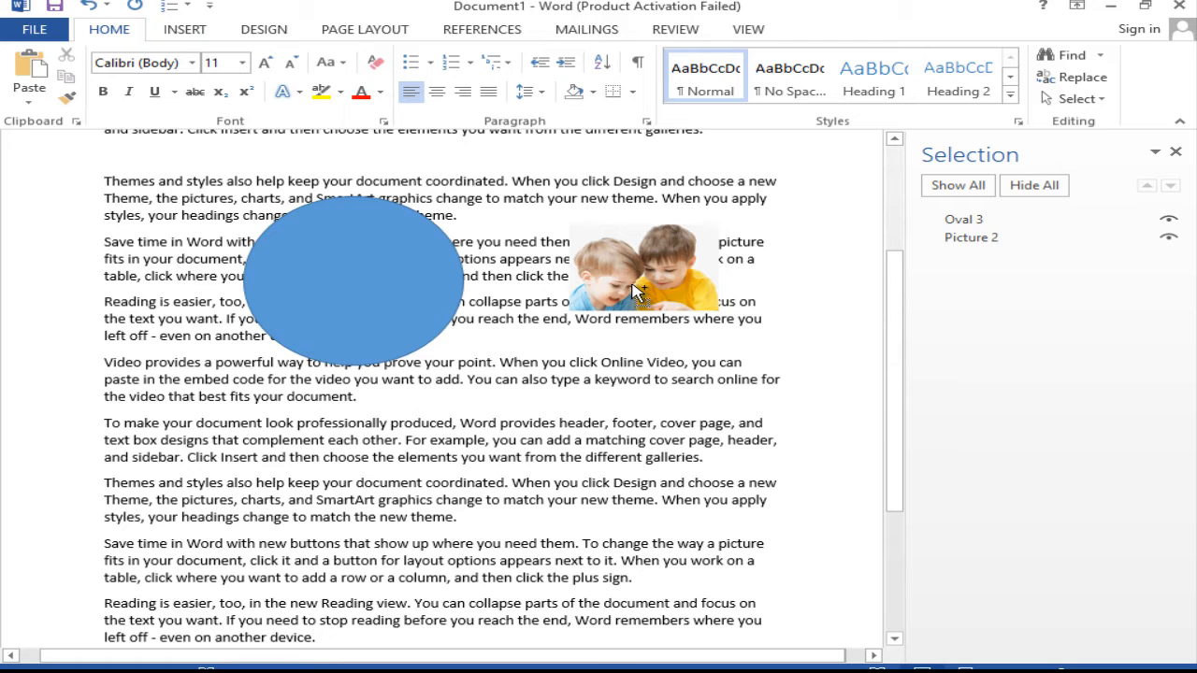
Undo the cropping so the whole picture is back inside its crop frame
key("ctrl+z")
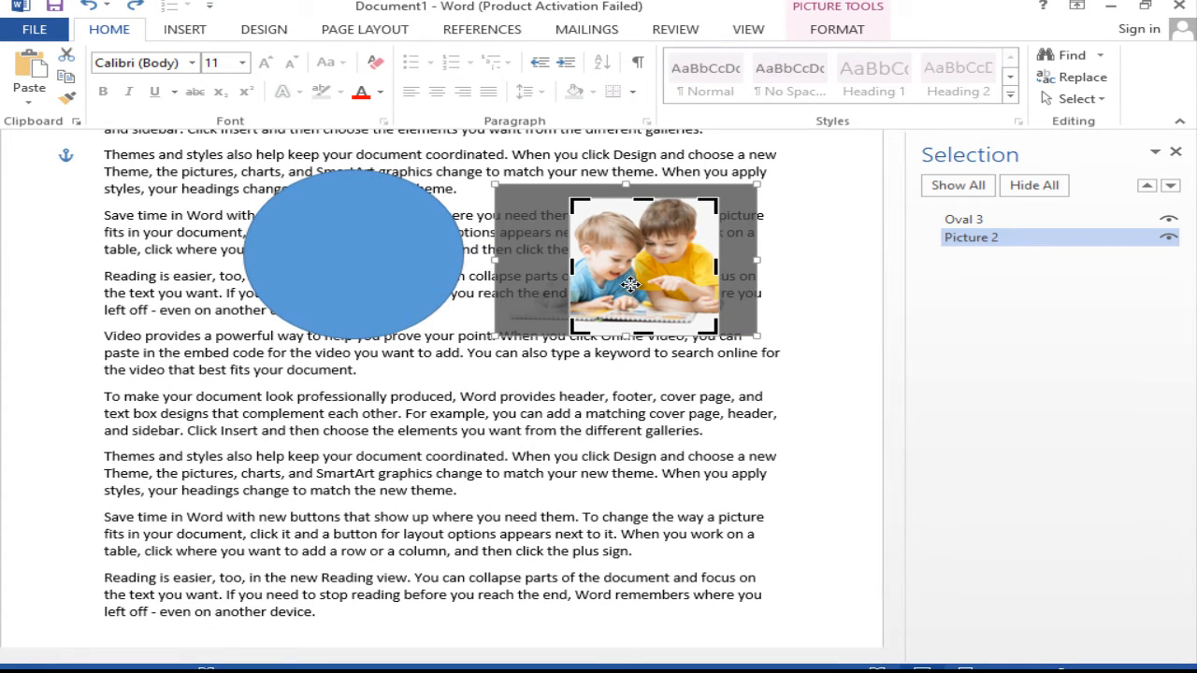
key("ctrl+z")
key("ctrl+z")
key("ctrl+z")
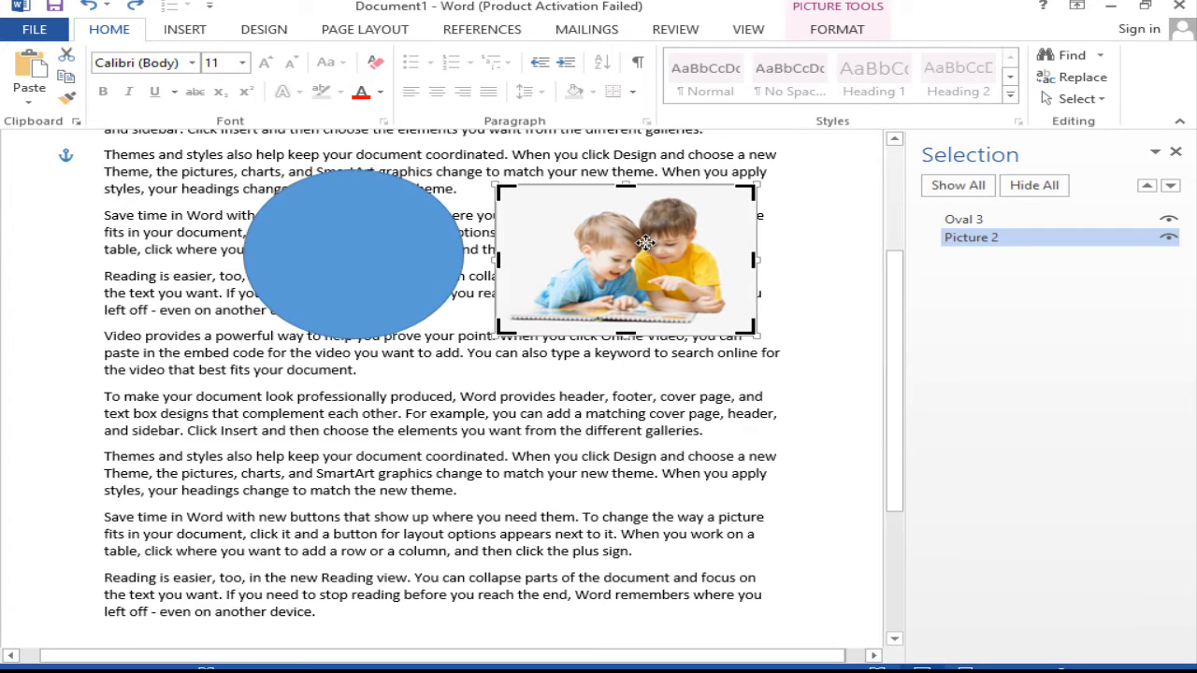
Increase the picture's height to 2.1"
left_click(841, 30)
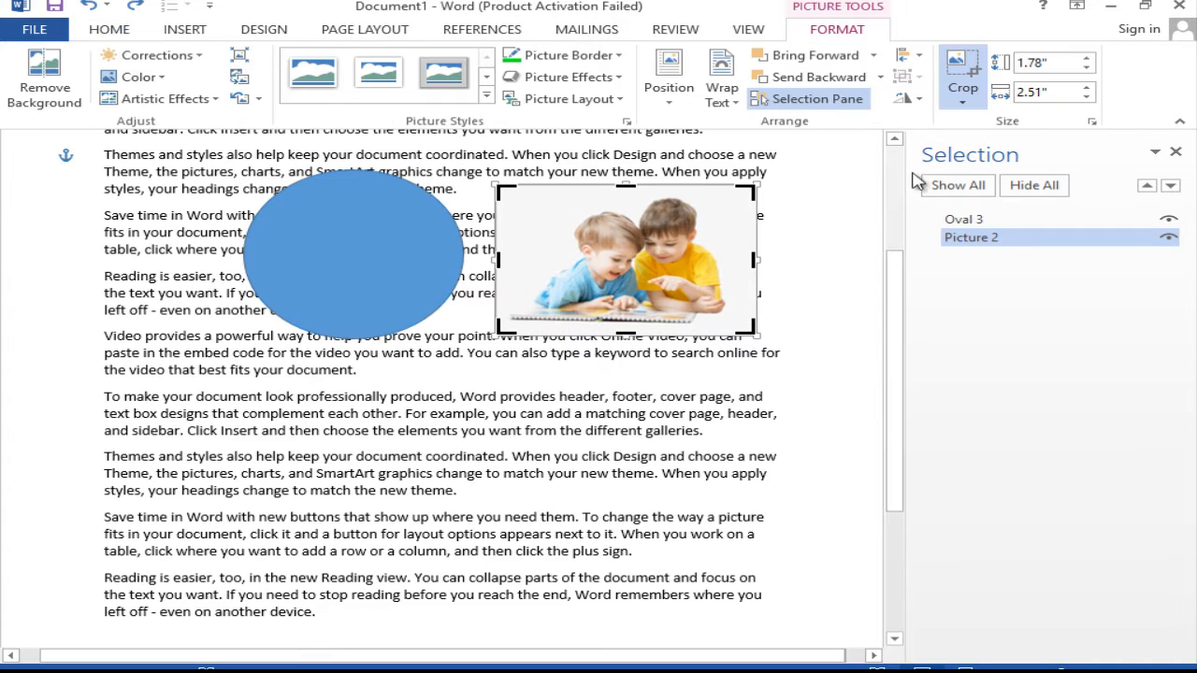
left_click(1088, 62)
left_click(1087, 62)
left_click(1088, 61)
left_click(1087, 62)
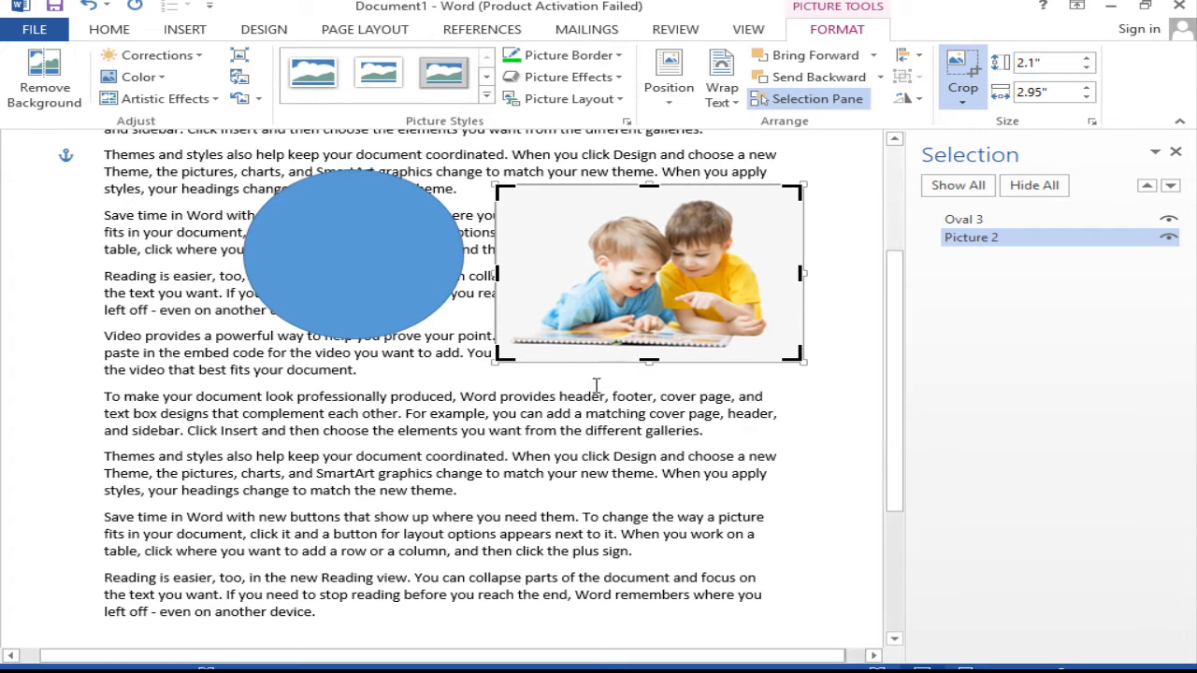
Delete the picture and the oval from the document
left_click(339, 248)
left_click(628, 271)
key("Delete")
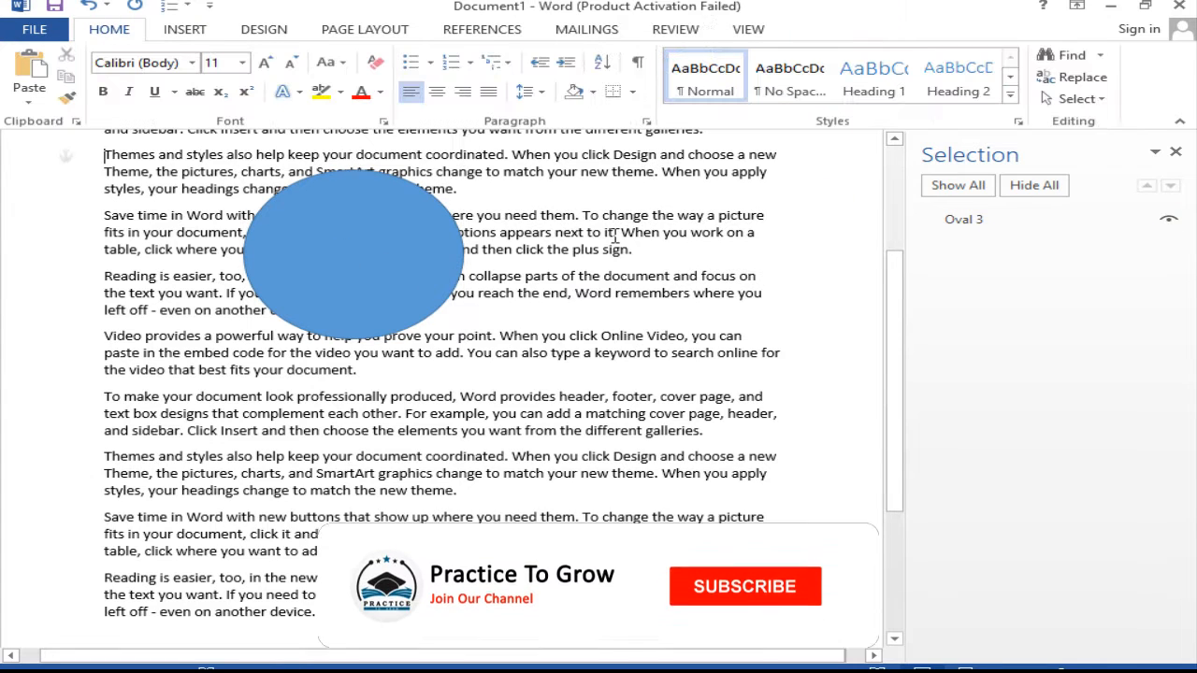
left_click(390, 266)
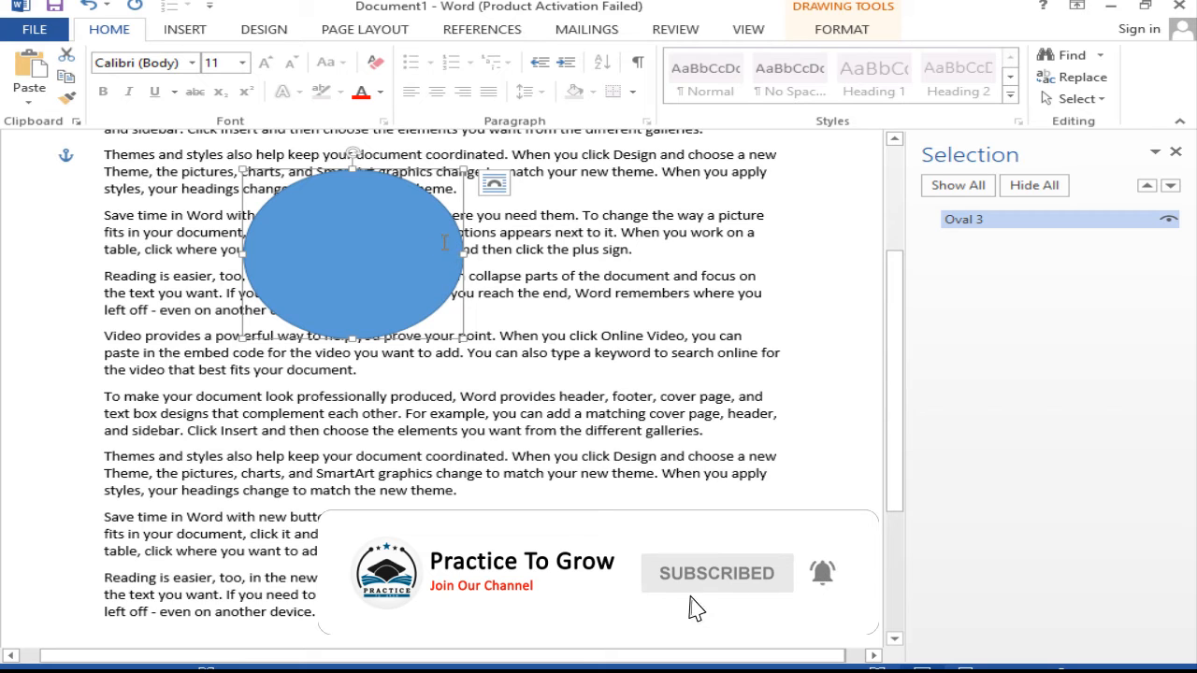
key("Delete")
Insert the picture of the two boys before the "Themes and styles" paragraph and scale it down to about 3.05" by 4.28"
left_click(185, 29)
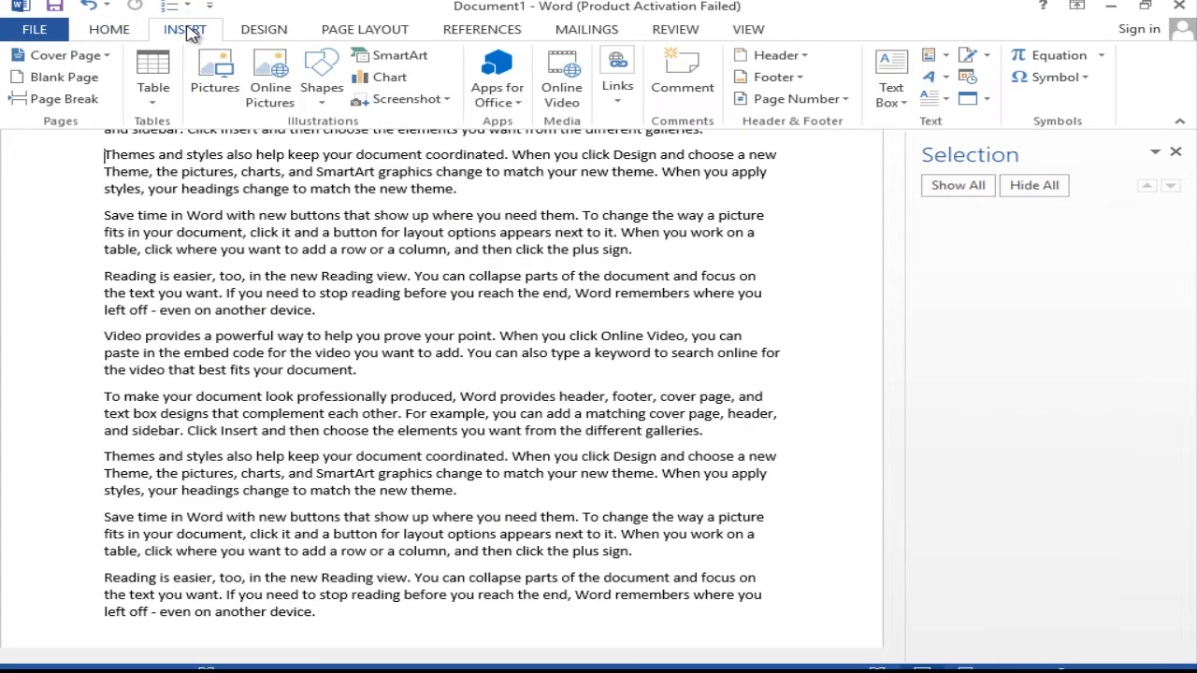
left_click(215, 80)
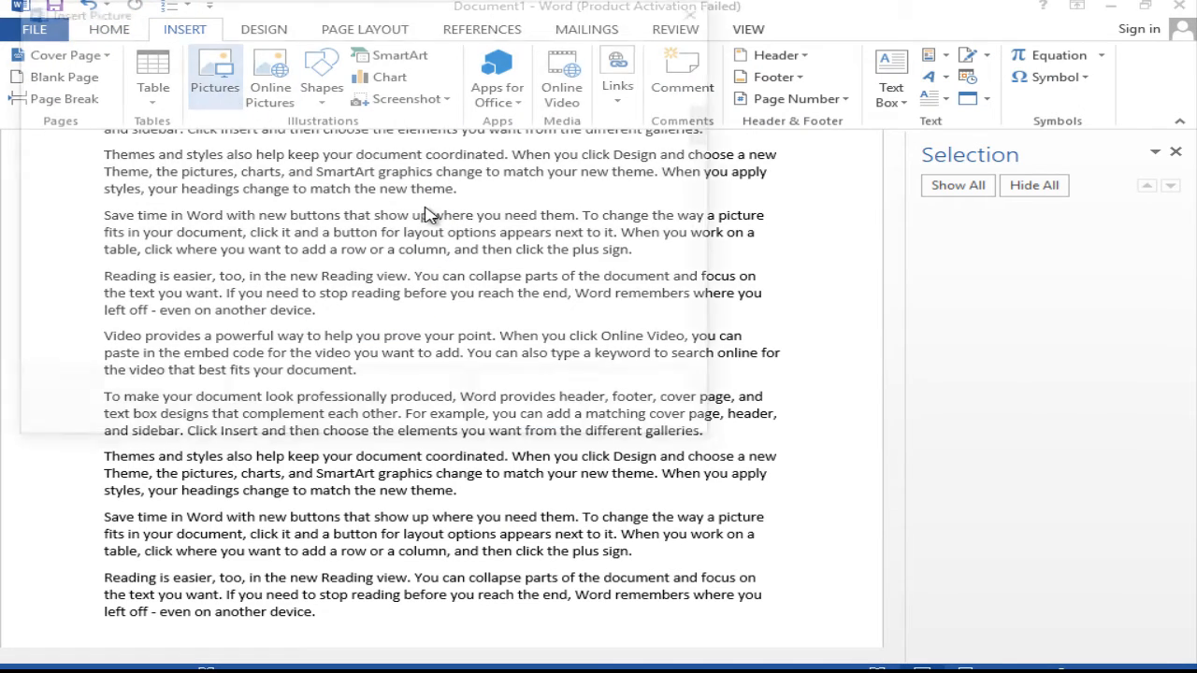
double_click(439, 167)
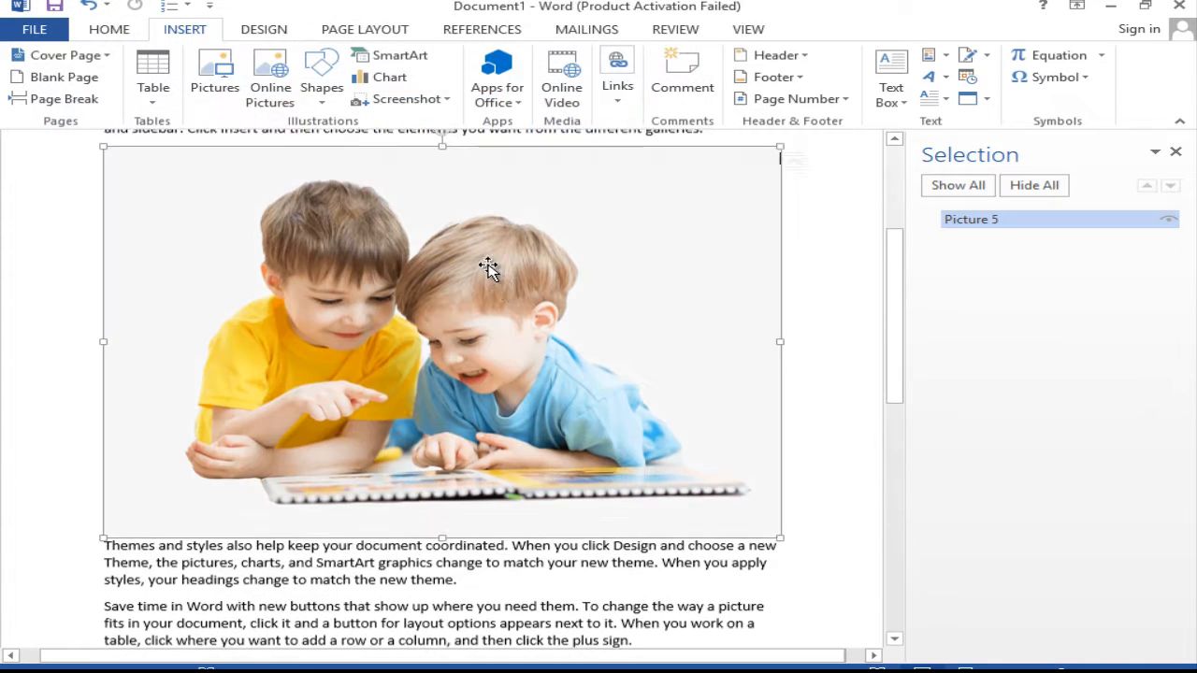
scroll(495, 294, "up", 2)
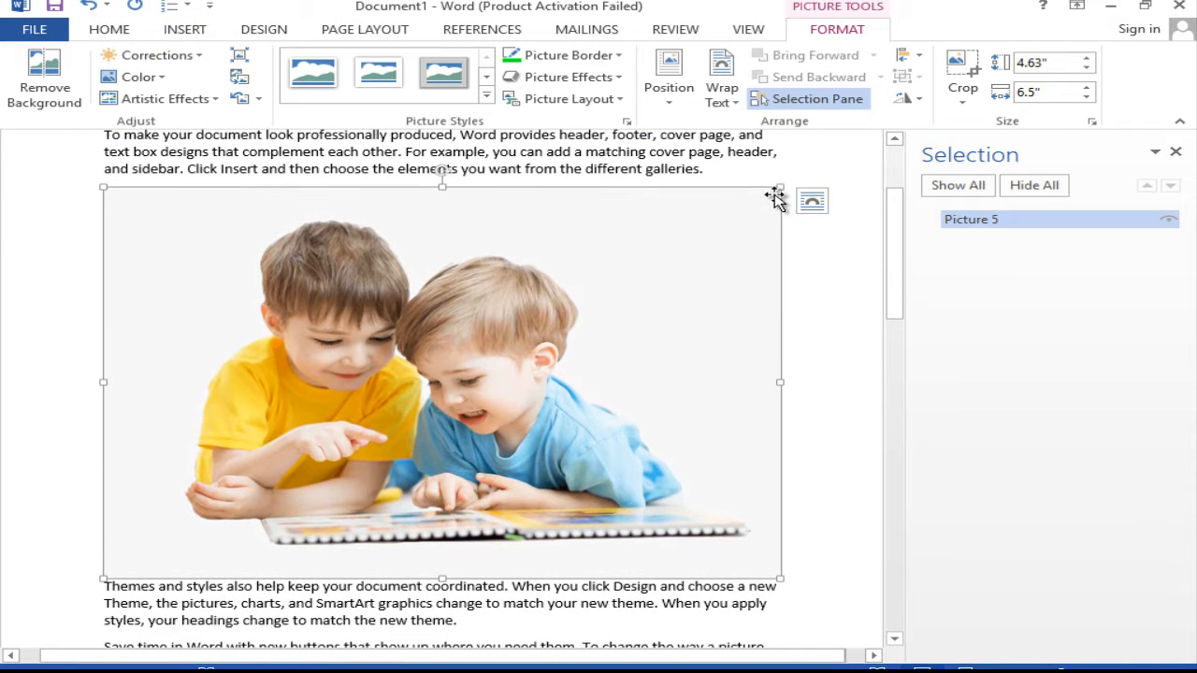
left_click_drag(780, 187, 547, 339)
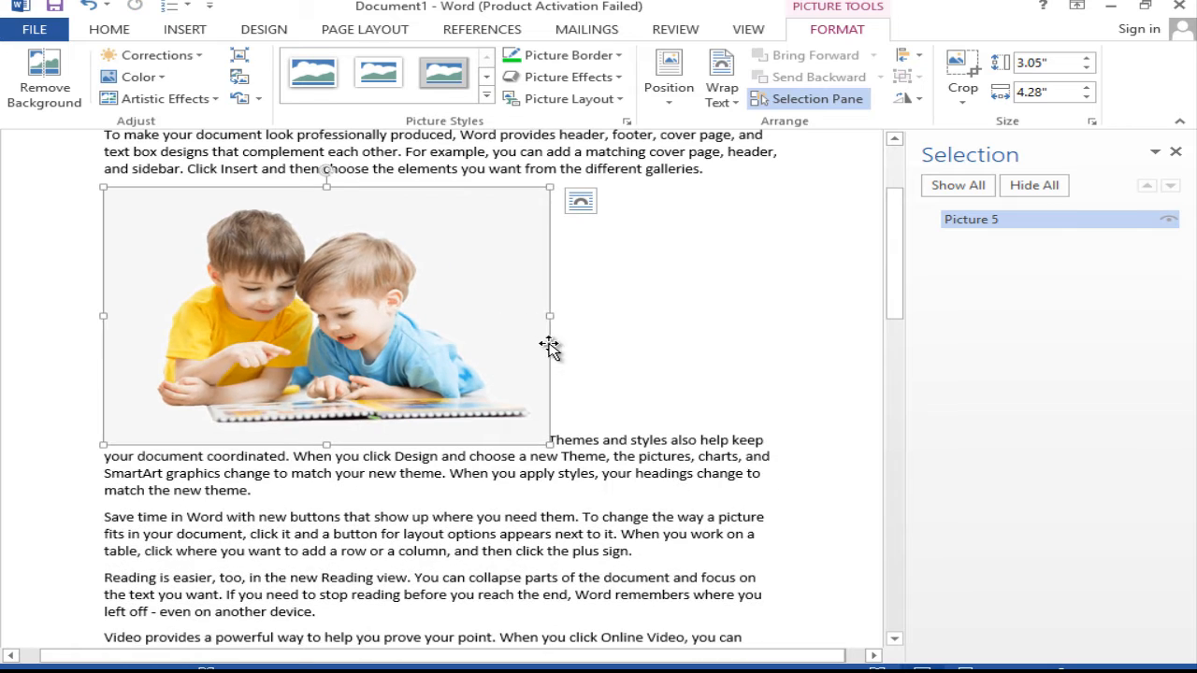
Increase the inserted picture's height to 3.9"
left_click(1086, 61)
left_click(1086, 61)
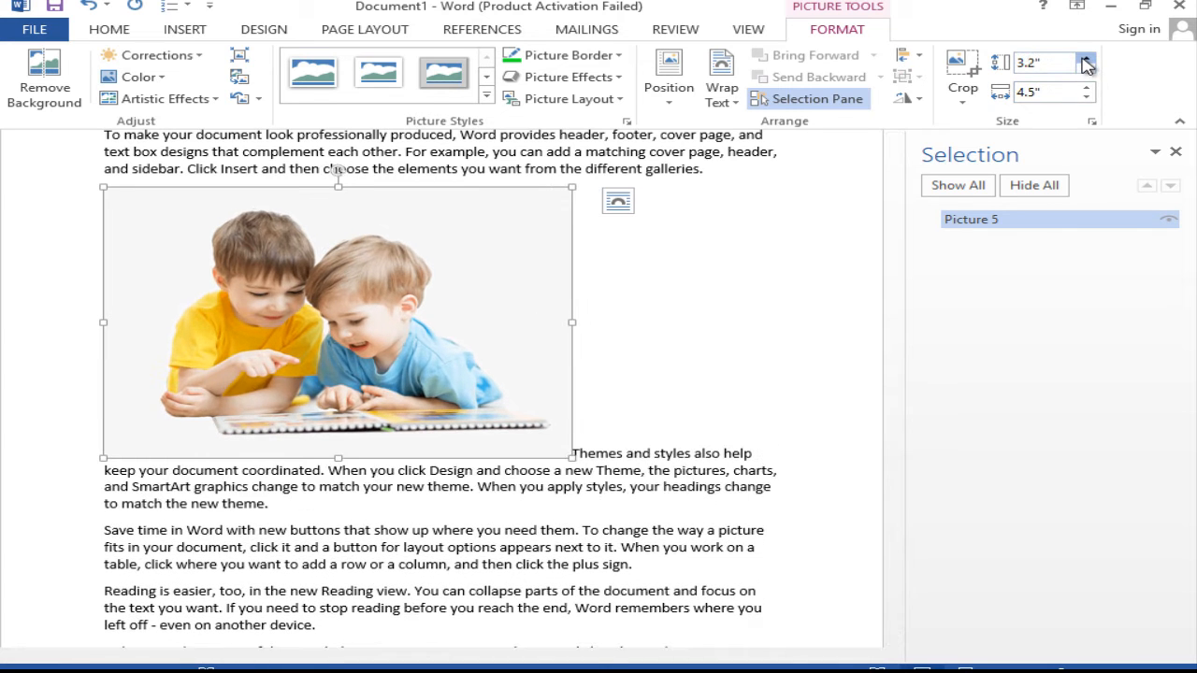
left_click(1085, 60)
left_click(1085, 60)
left_click(1086, 60)
left_click(1086, 59)
left_click(1085, 60)
left_click(1086, 60)
left_click(1085, 60)
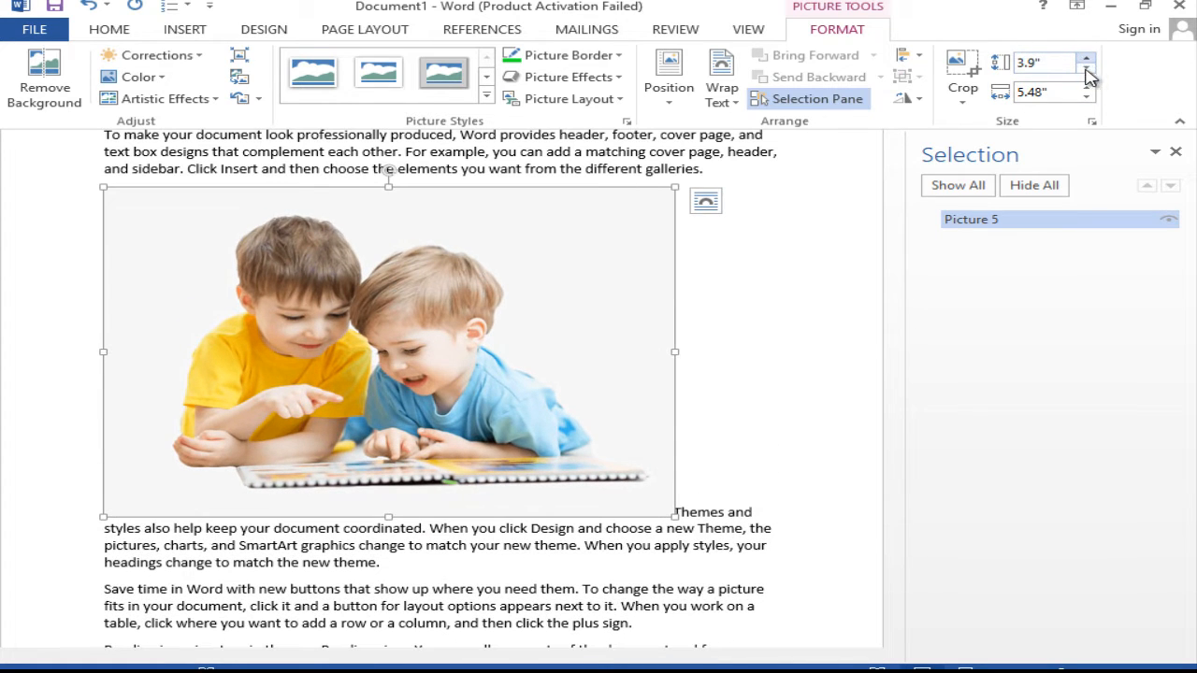
Increase the picture's width to 5.8", and squeeze it from its right edge to about 3.84" wide
left_click(1086, 86)
left_click(1086, 86)
left_click(1086, 86)
left_click(1087, 86)
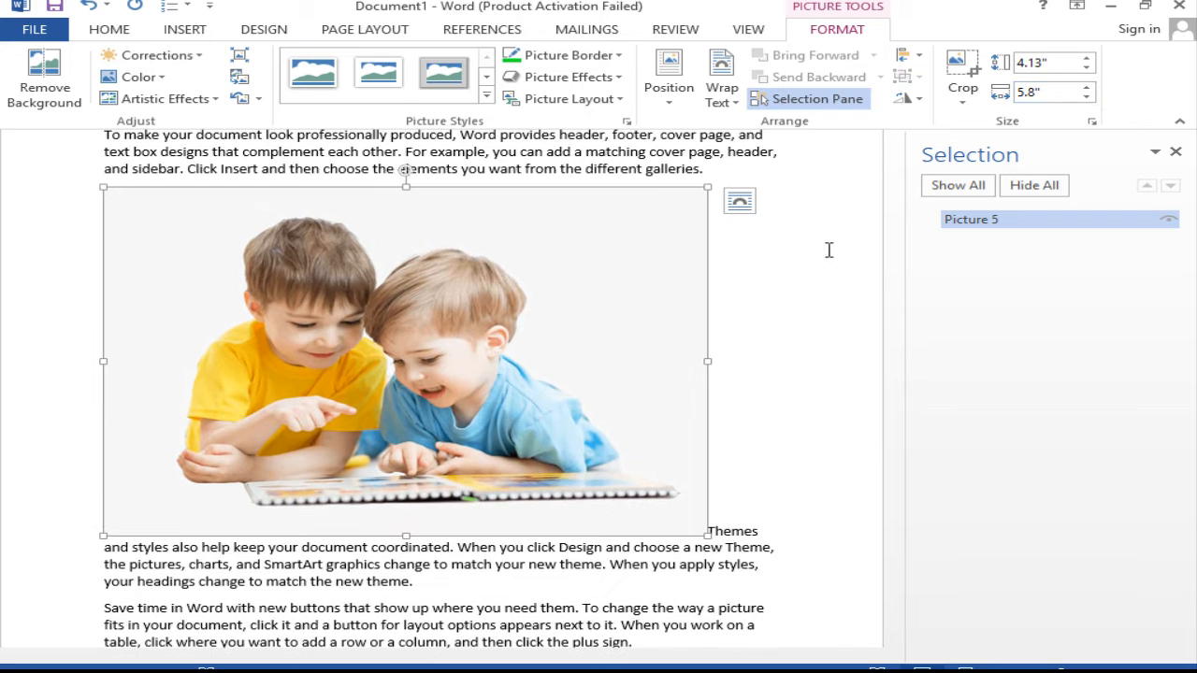
left_click_drag(702, 359, 508, 280)
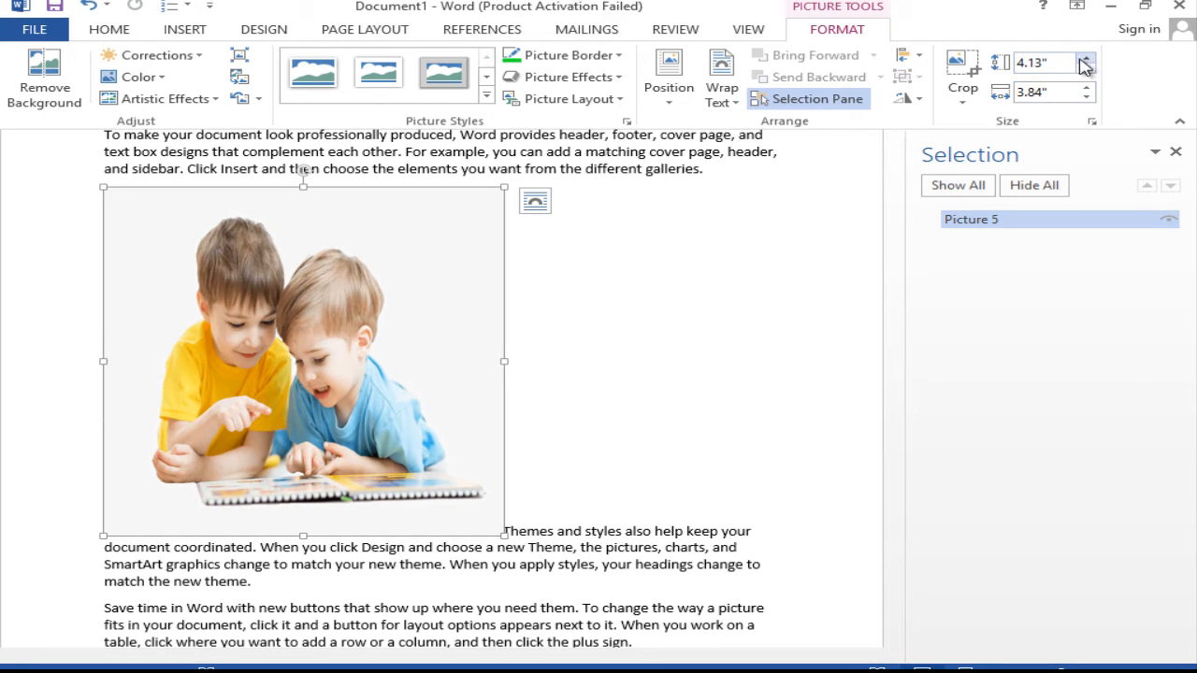
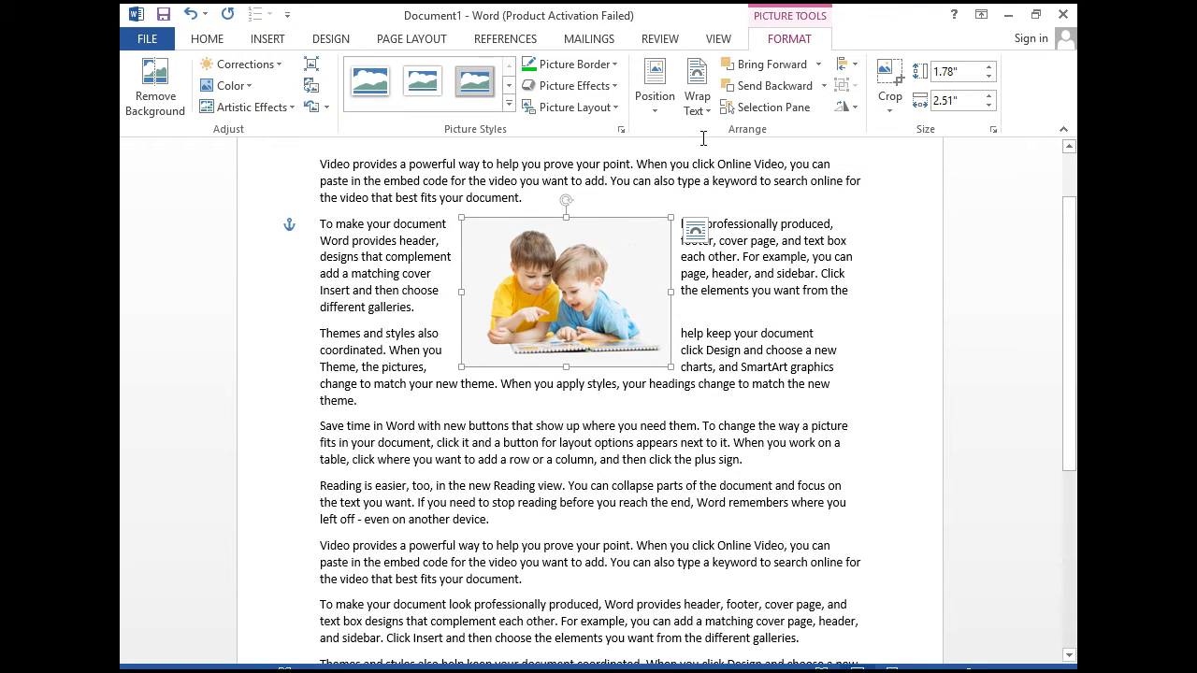
Show the picture's wrap points for editing and shift the upper-right wrap point slightly
left_click(696, 101)
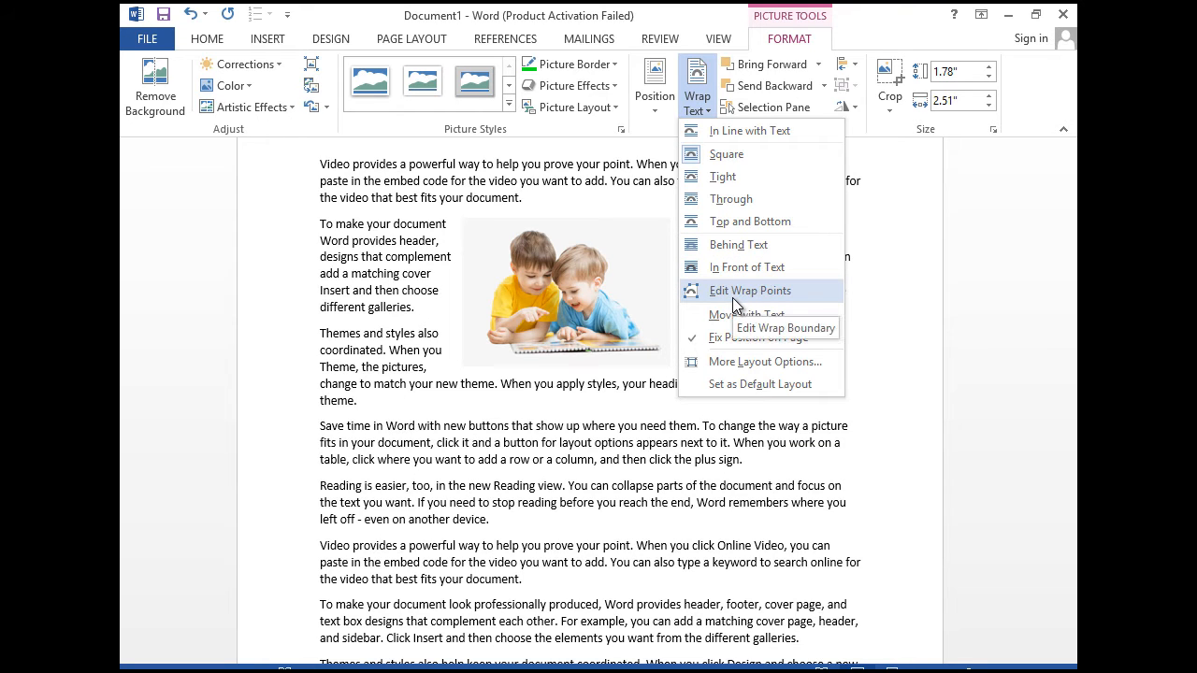
left_click(732, 297)
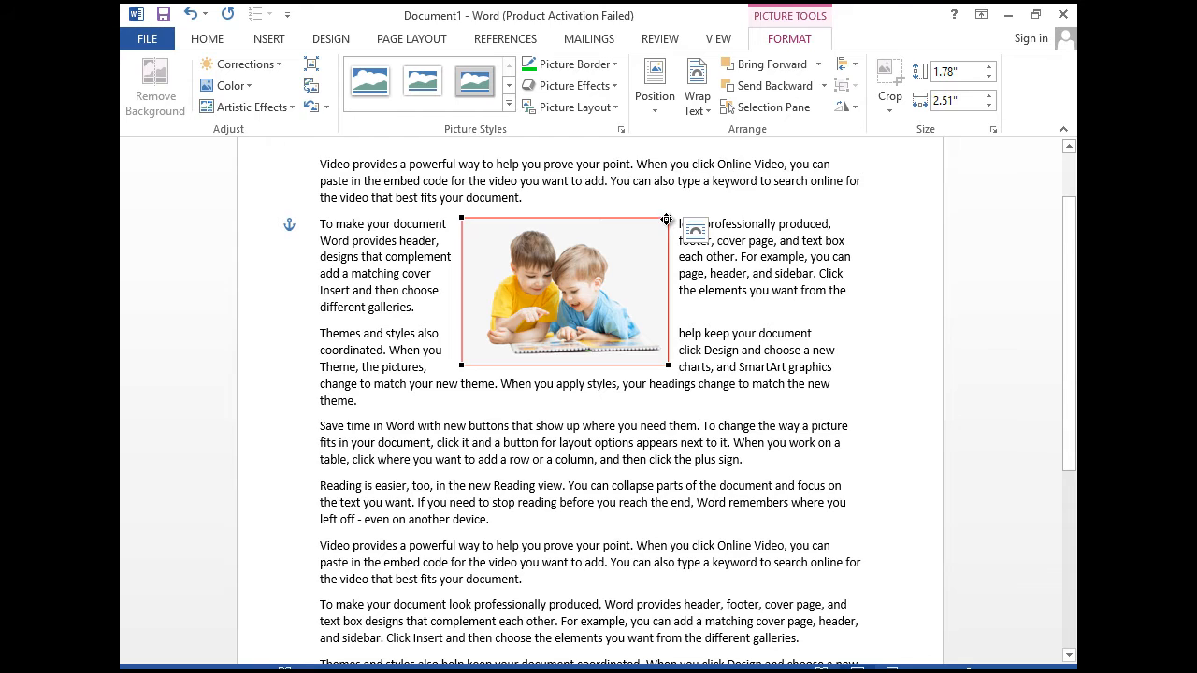
mouse_move(666, 222)
left_mouse_down()
mouse_move(717, 245)
mouse_move(612, 206)
mouse_move(667, 220)
left_mouse_up()
scroll(553, 239, "down", 1)
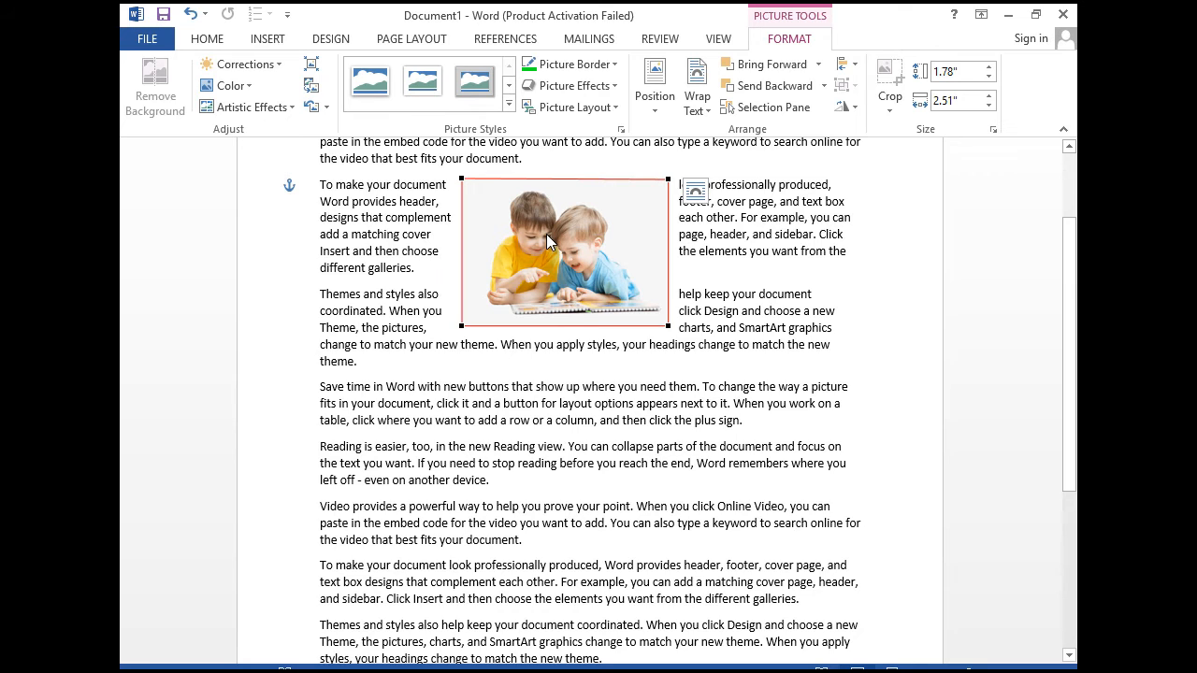
Draw an oval about 2" high and 2.11" wide overlapping the lower-left part of the picture
left_click(260, 41)
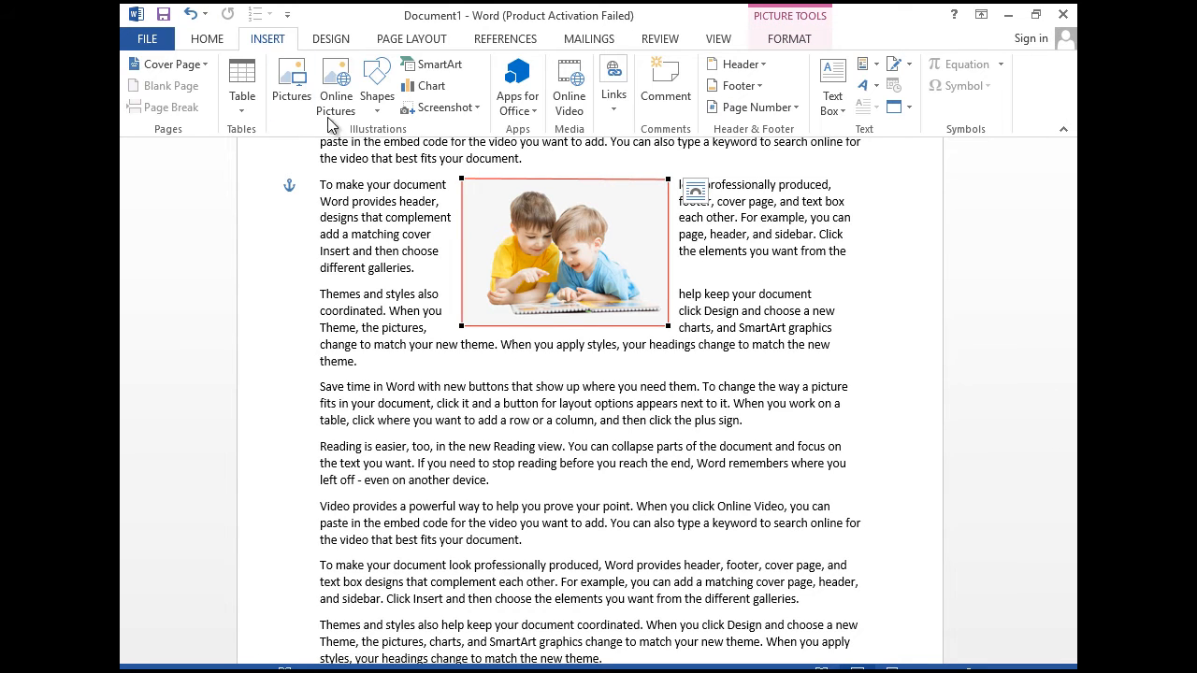
left_click(376, 93)
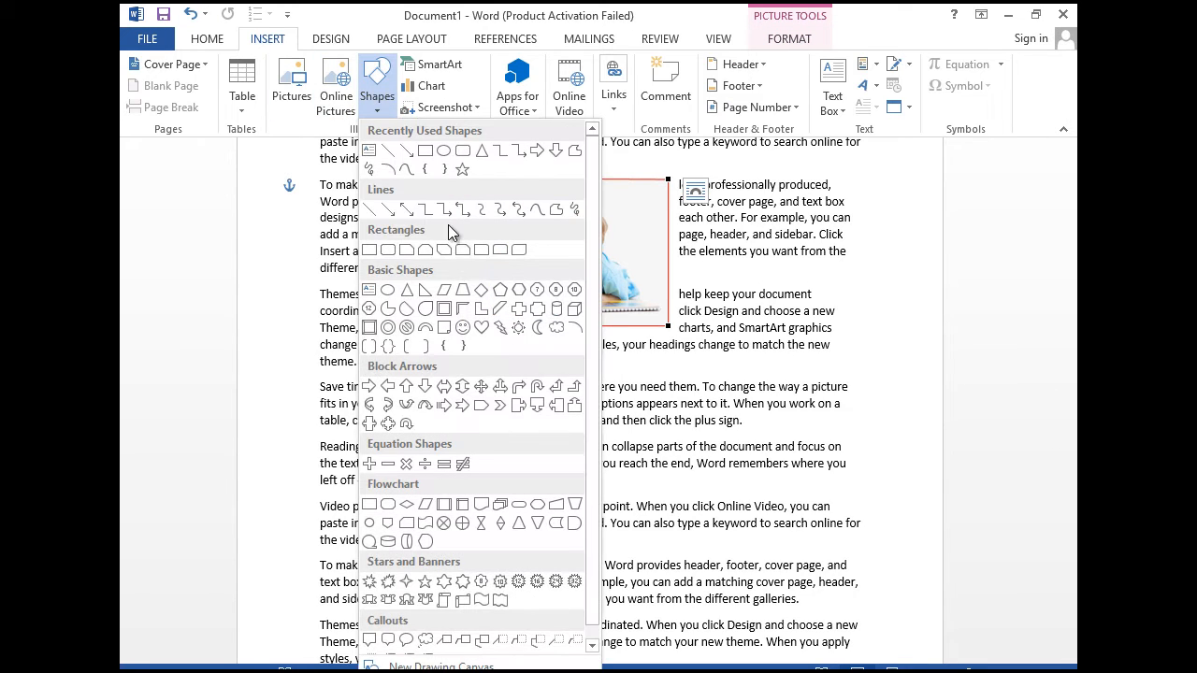
left_click(448, 153)
left_click_drag(399, 236, 571, 399)
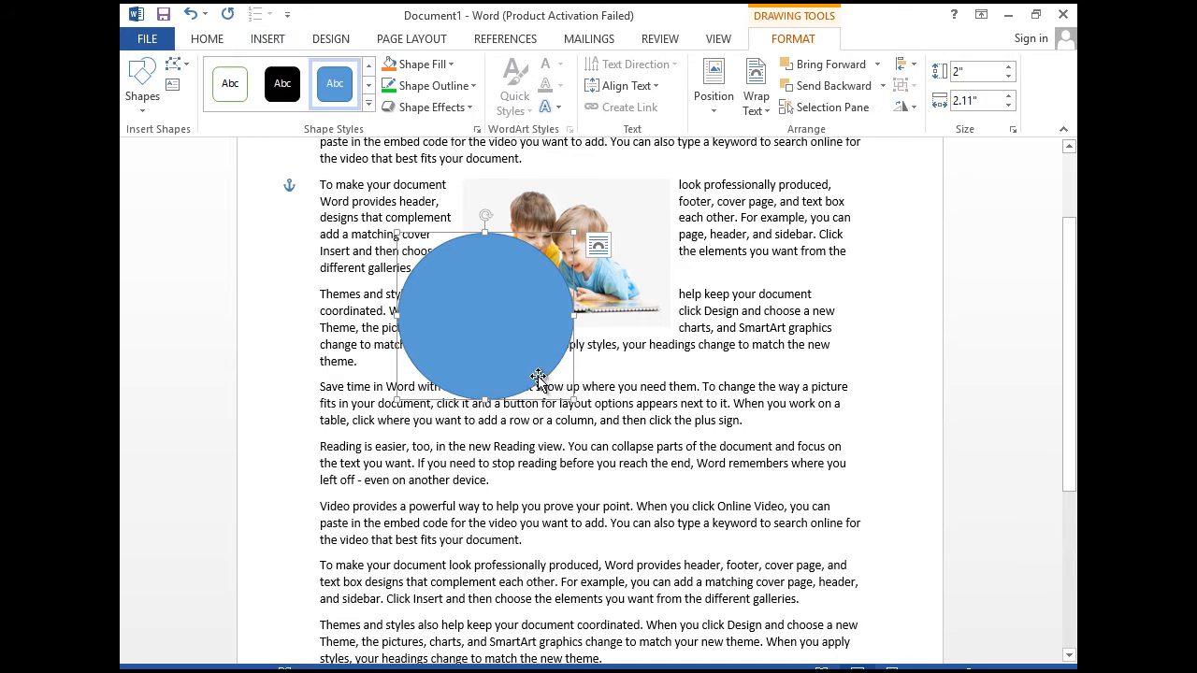
Move the oval slightly right over the picture, send it behind the picture and bring it back in front
left_click_drag(517, 306, 555, 310)
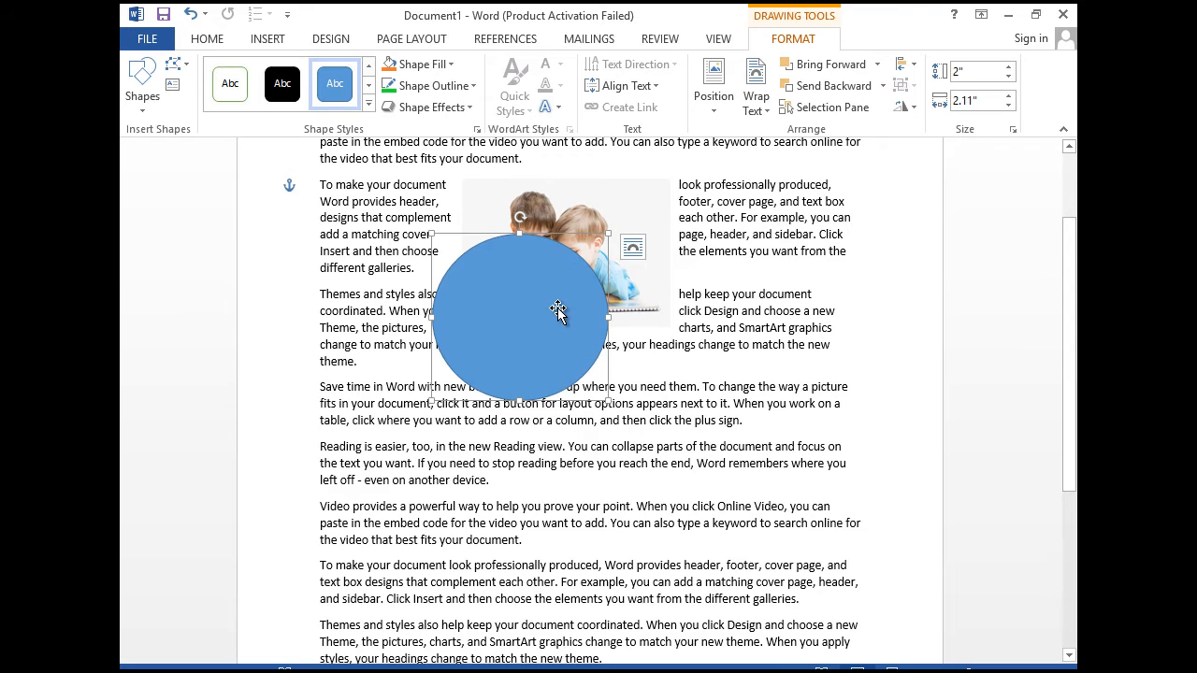
left_click(805, 89)
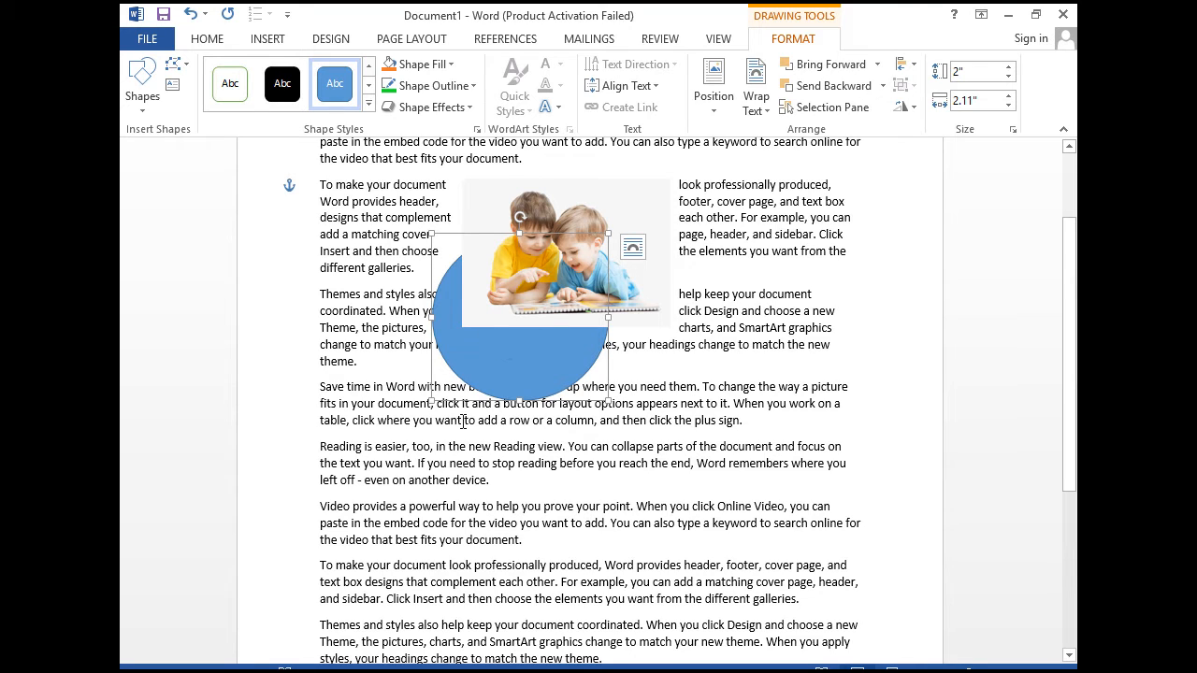
left_click(810, 67)
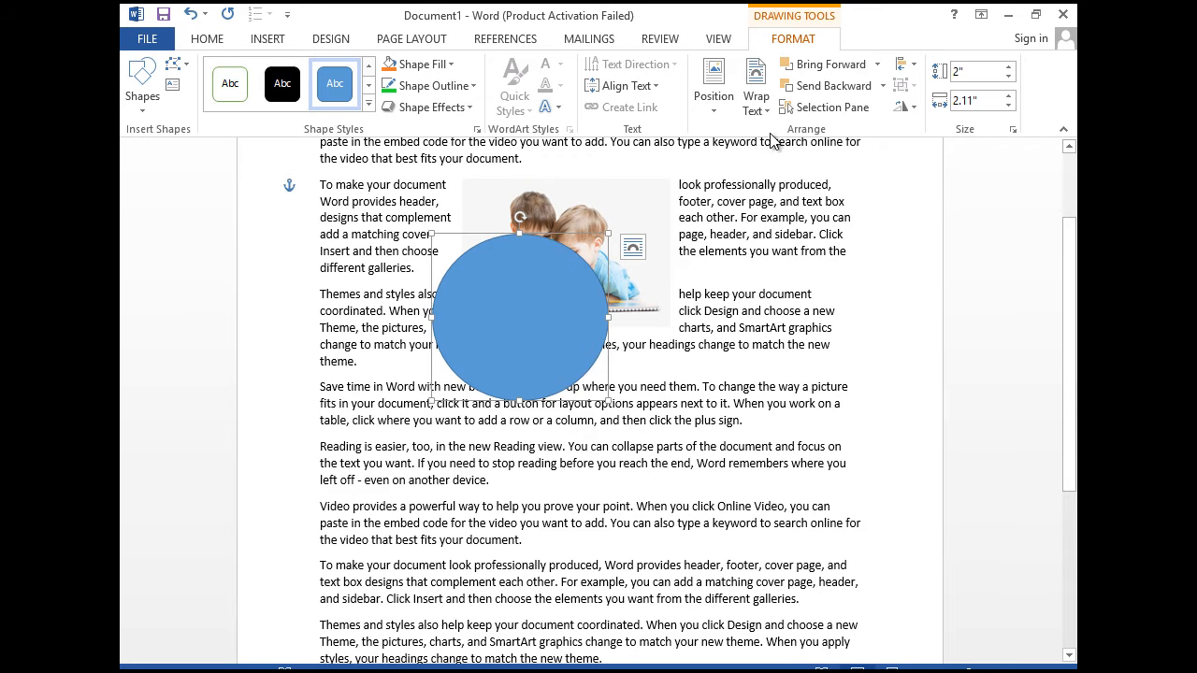
Show the list of selectable objects in the document, with the oval and the picture
left_click(809, 111)
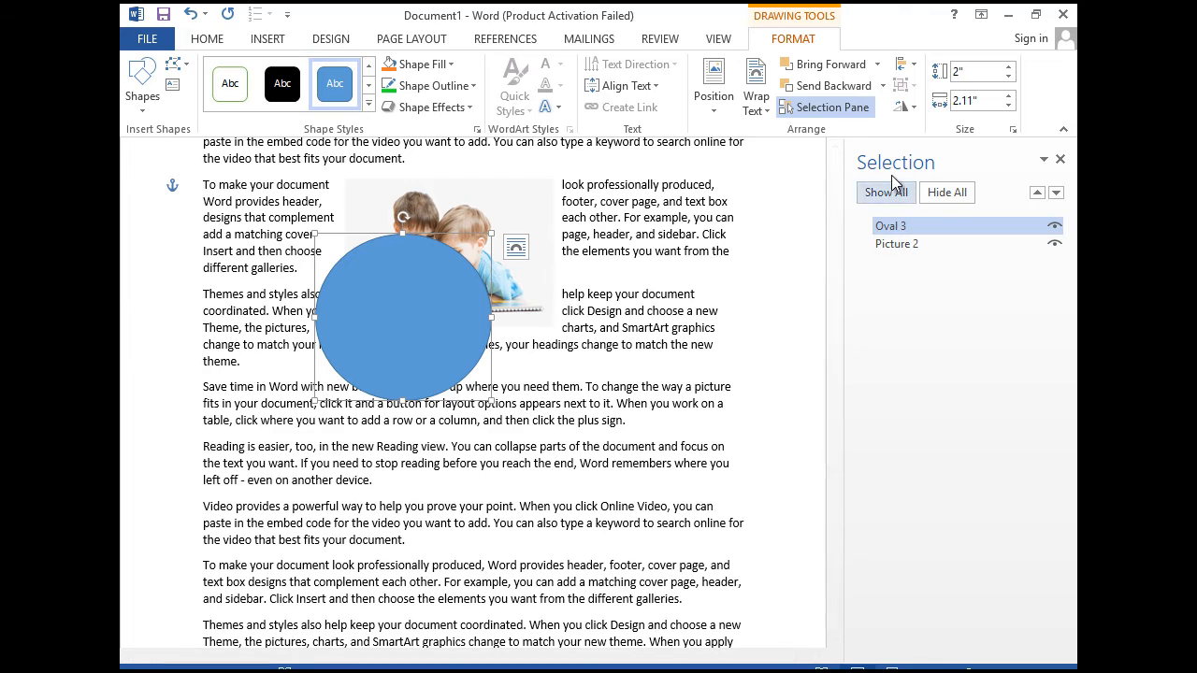
left_click(1020, 244, "ctrl")
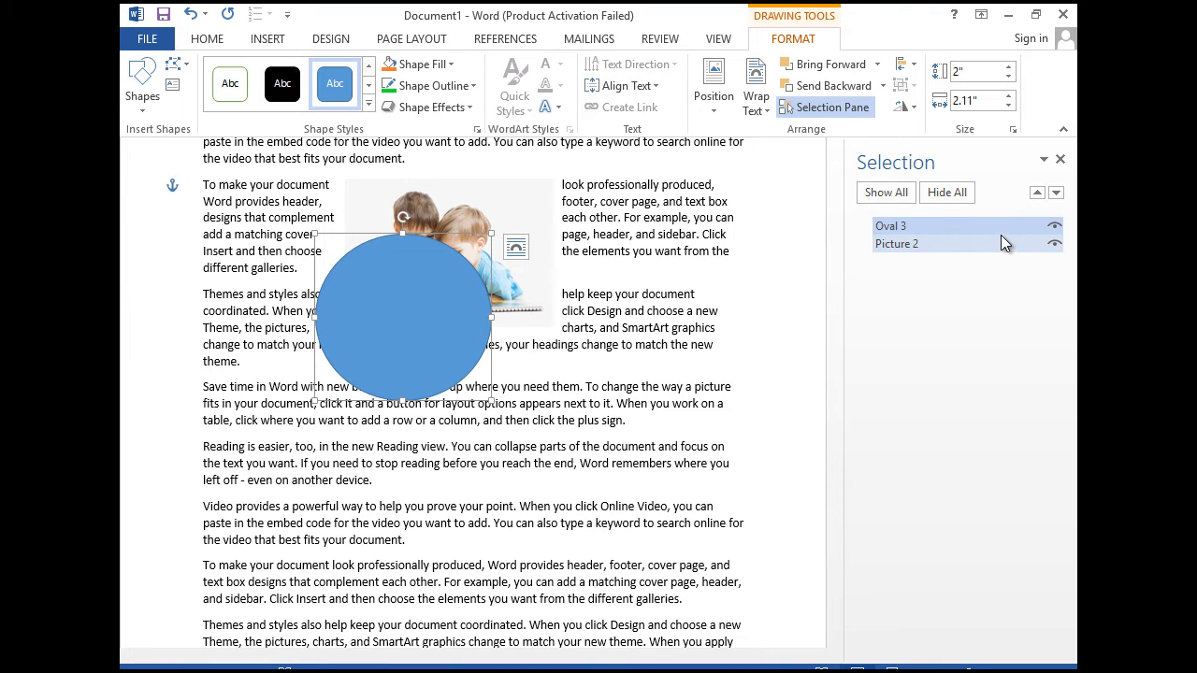
left_click(999, 235, "ctrl")
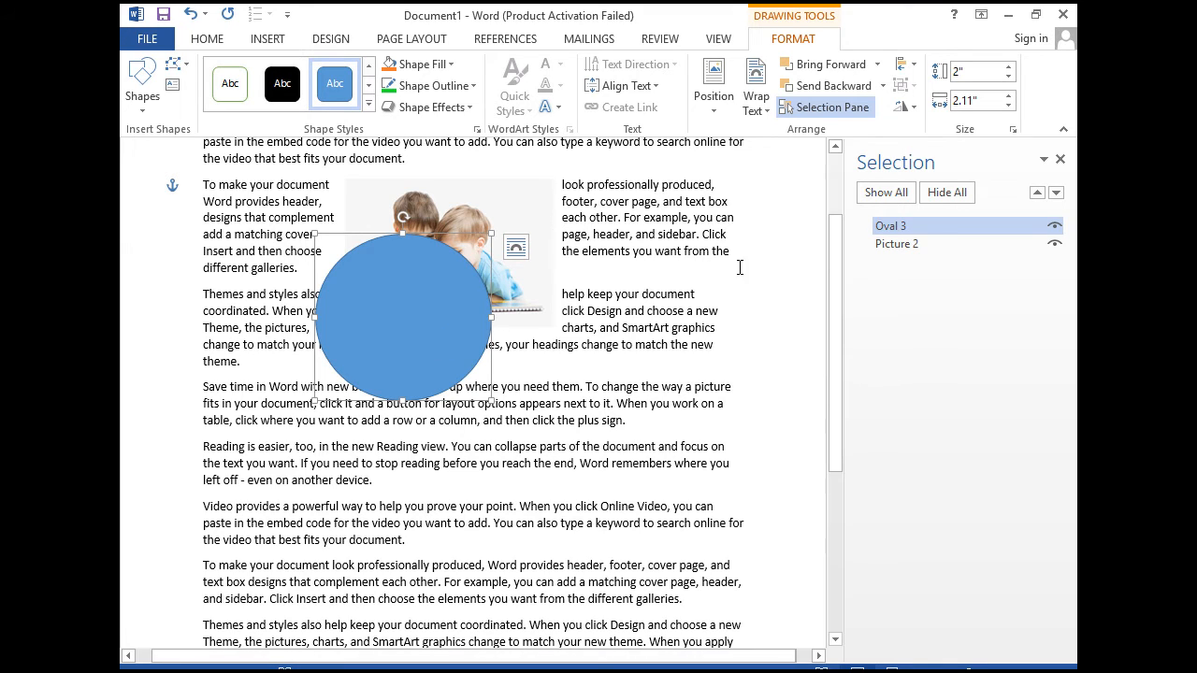
Hide the oval and show it again, and do the same for all objects at once
left_click(1053, 229)
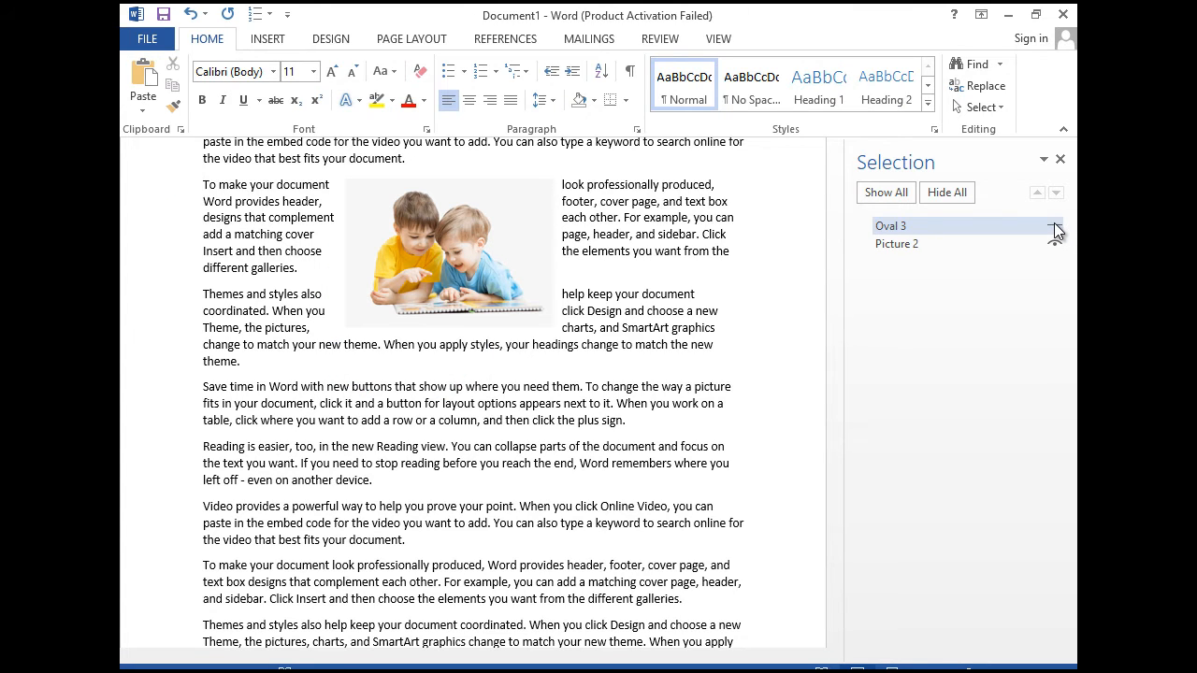
left_click(1054, 227)
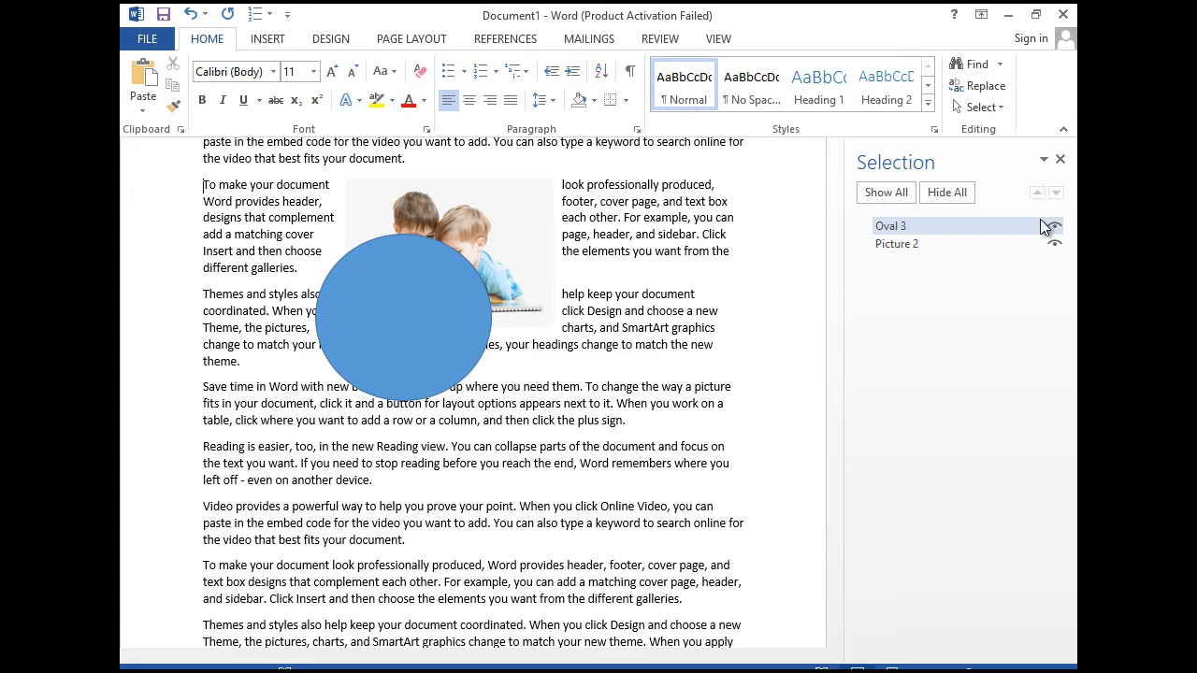
left_click(953, 192)
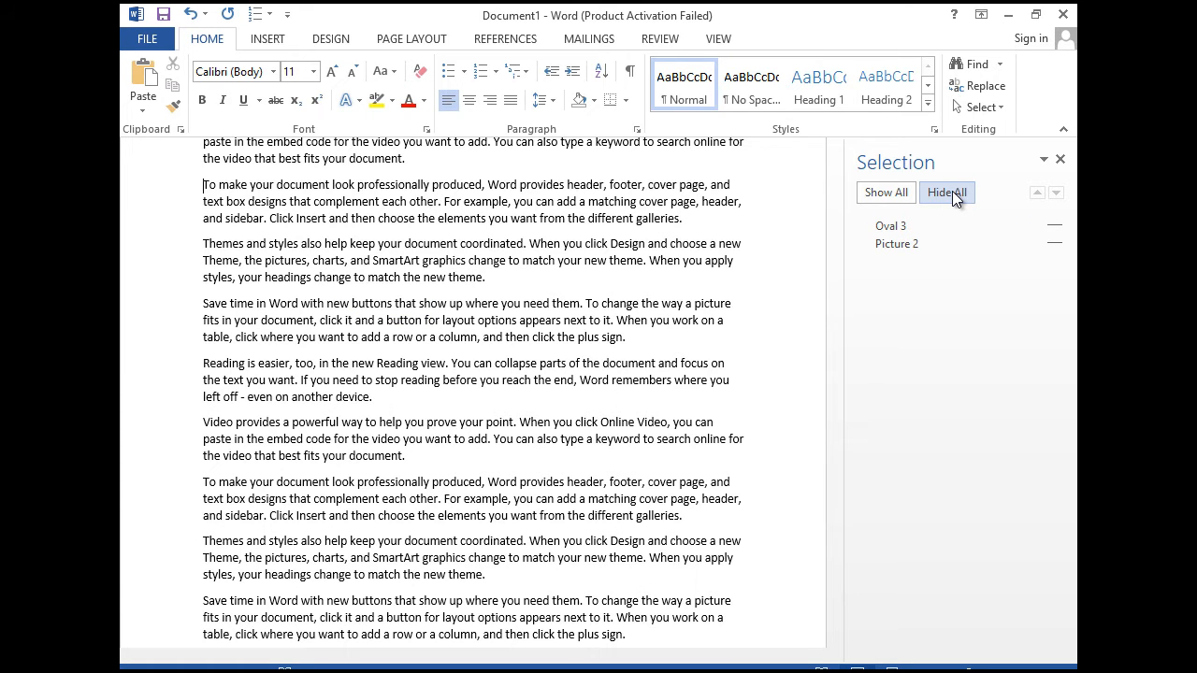
left_click(890, 193)
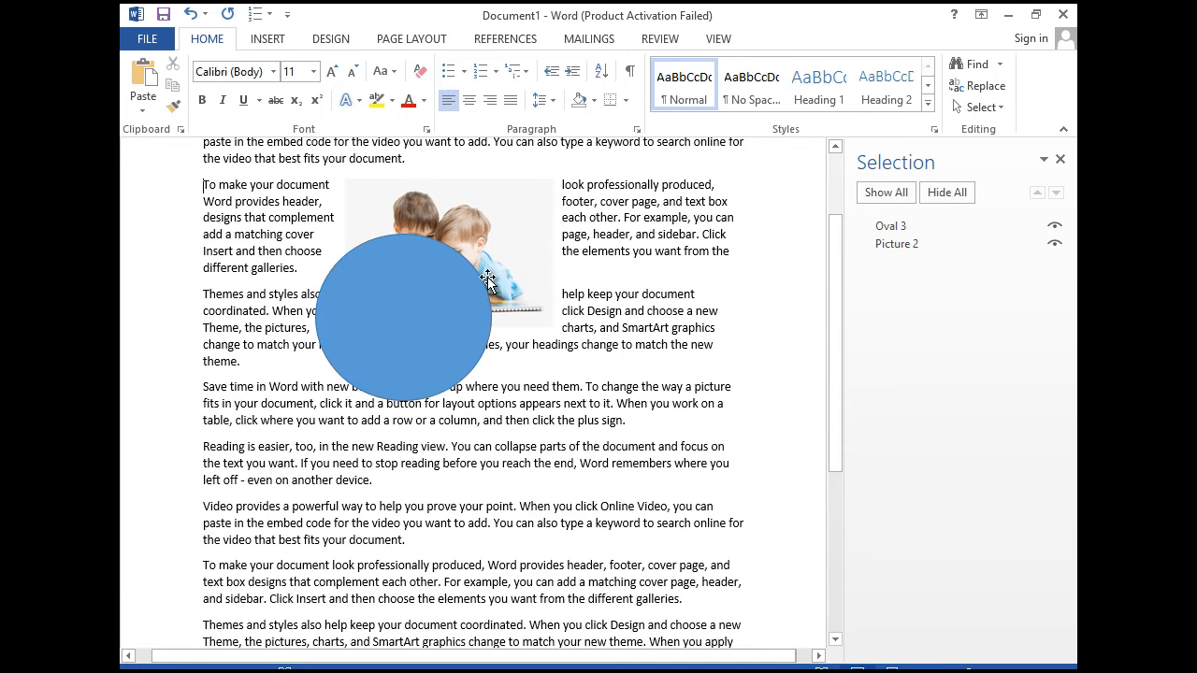
Align the picture of the two boys to the left page margin
left_click(462, 279)
left_click(488, 221)
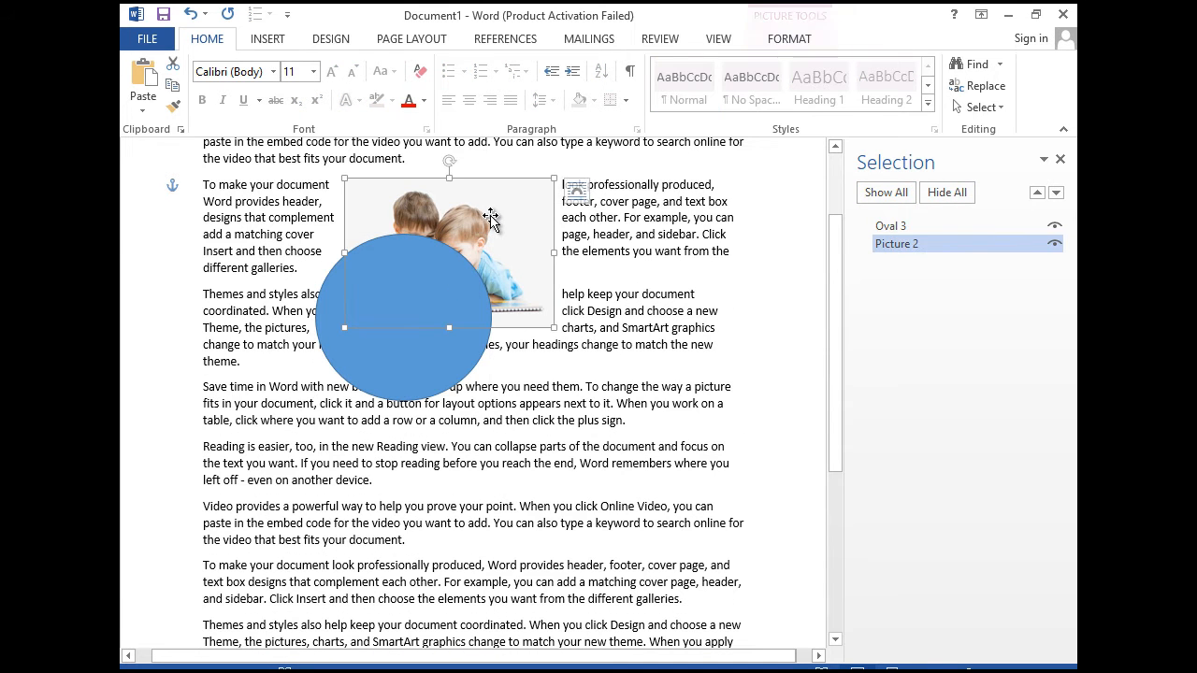
left_click(788, 41)
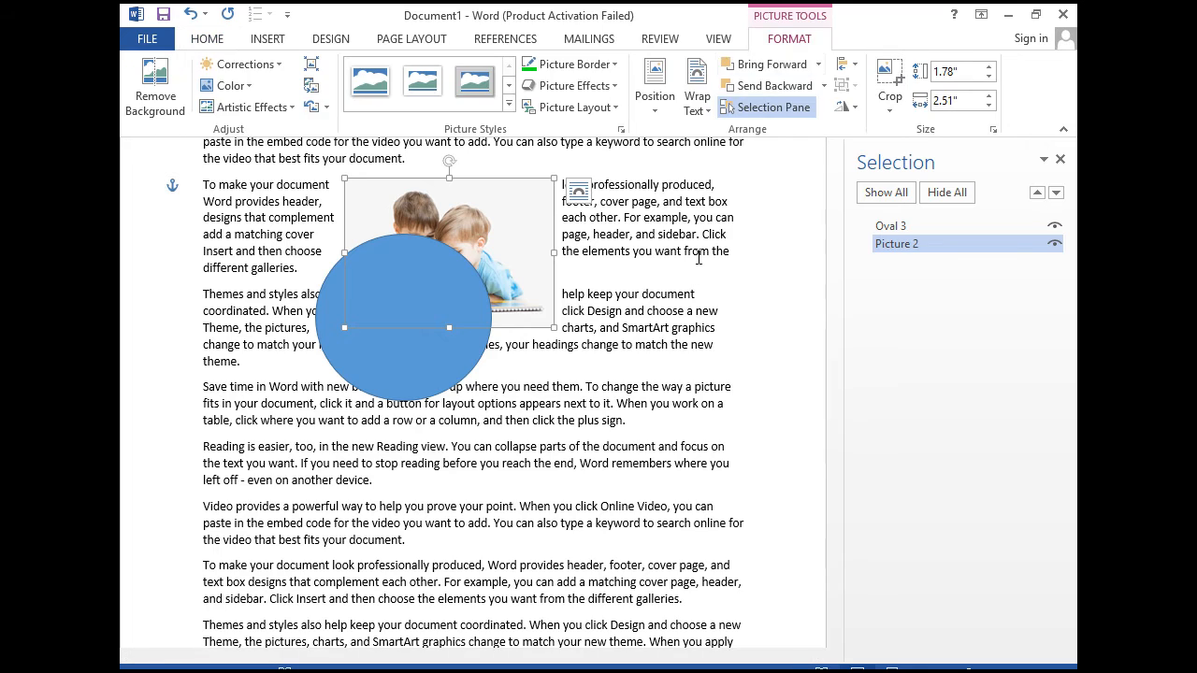
left_click(844, 64)
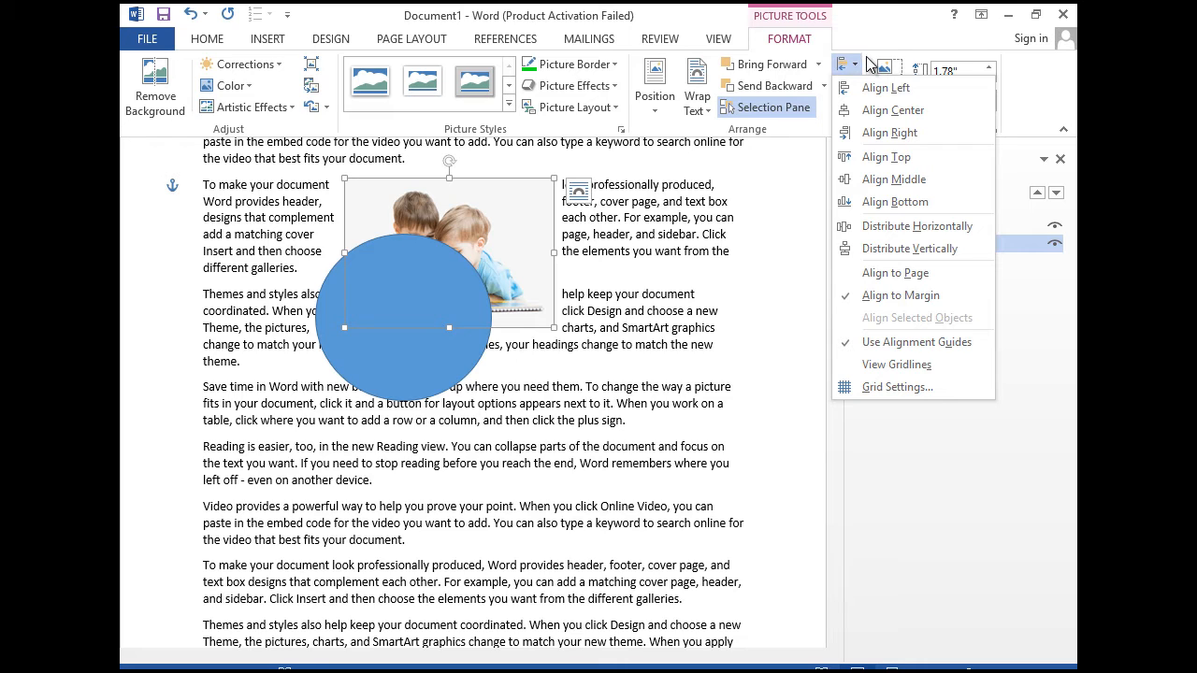
left_click(879, 88)
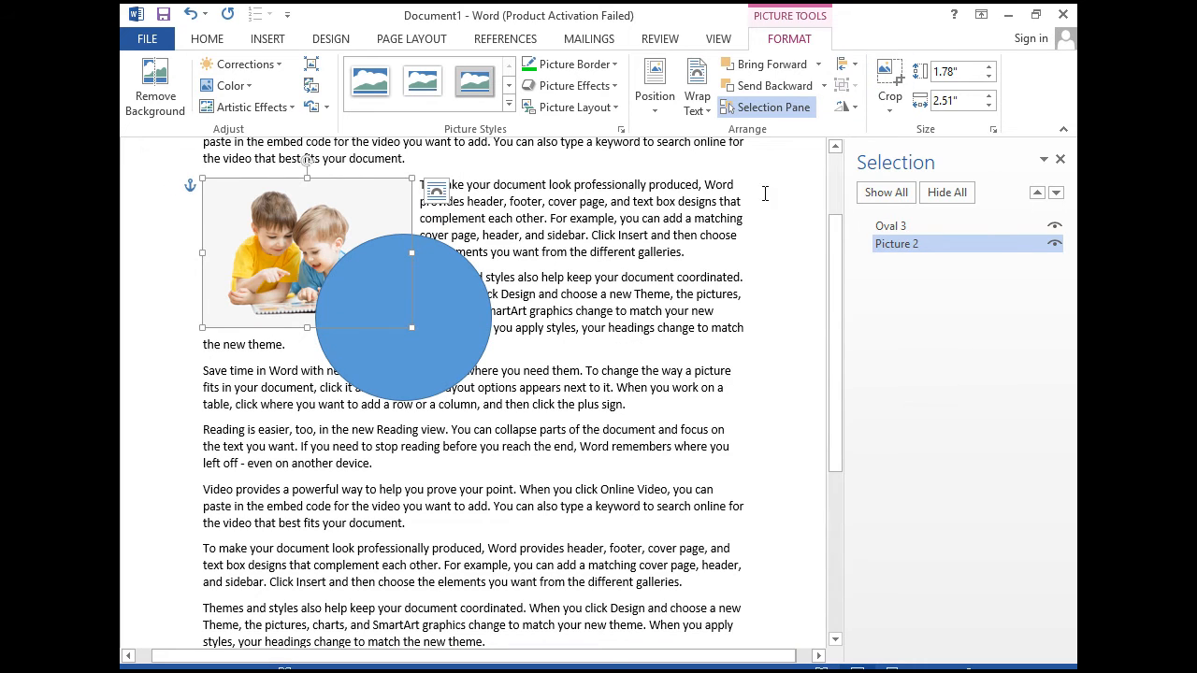
Distribute the picture horizontally and vertically relative to the page margins
left_click(846, 64)
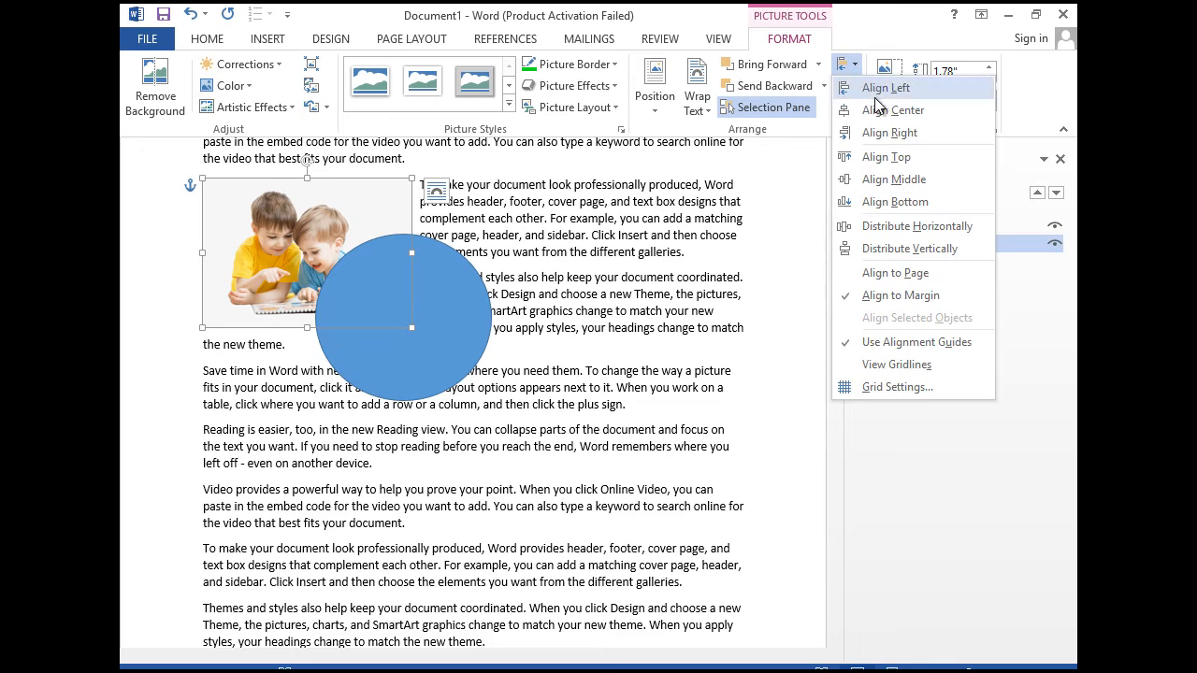
left_click(920, 229)
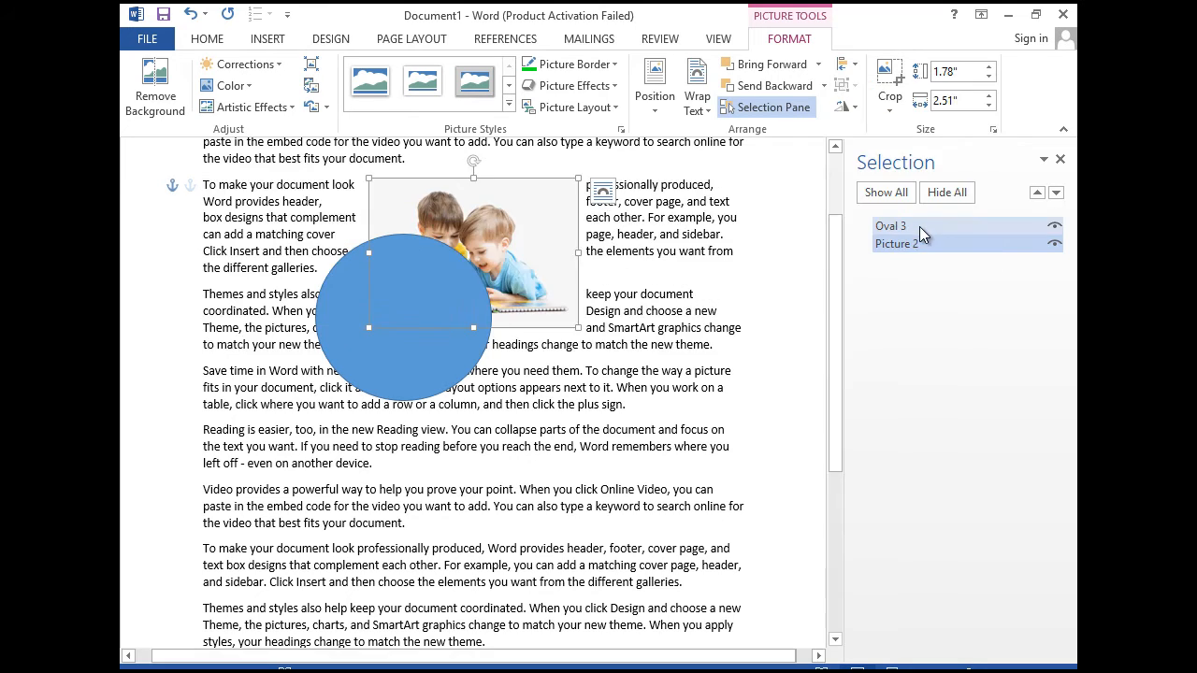
scroll(420, 230, "up", 3)
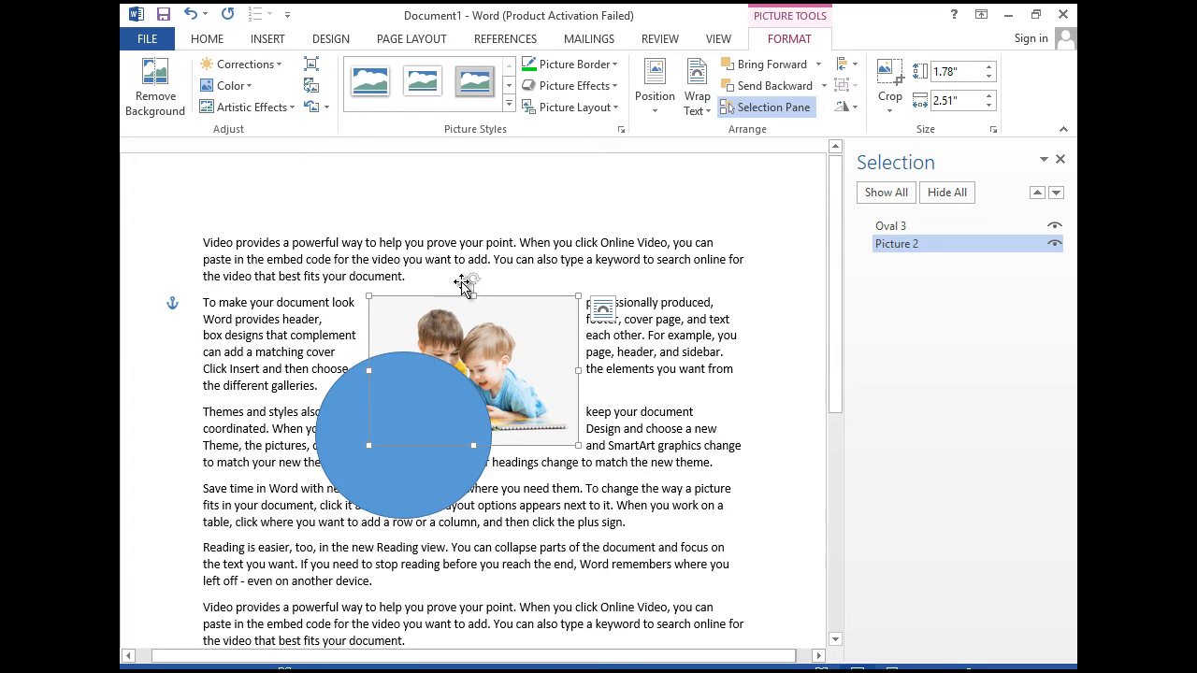
left_click(854, 65)
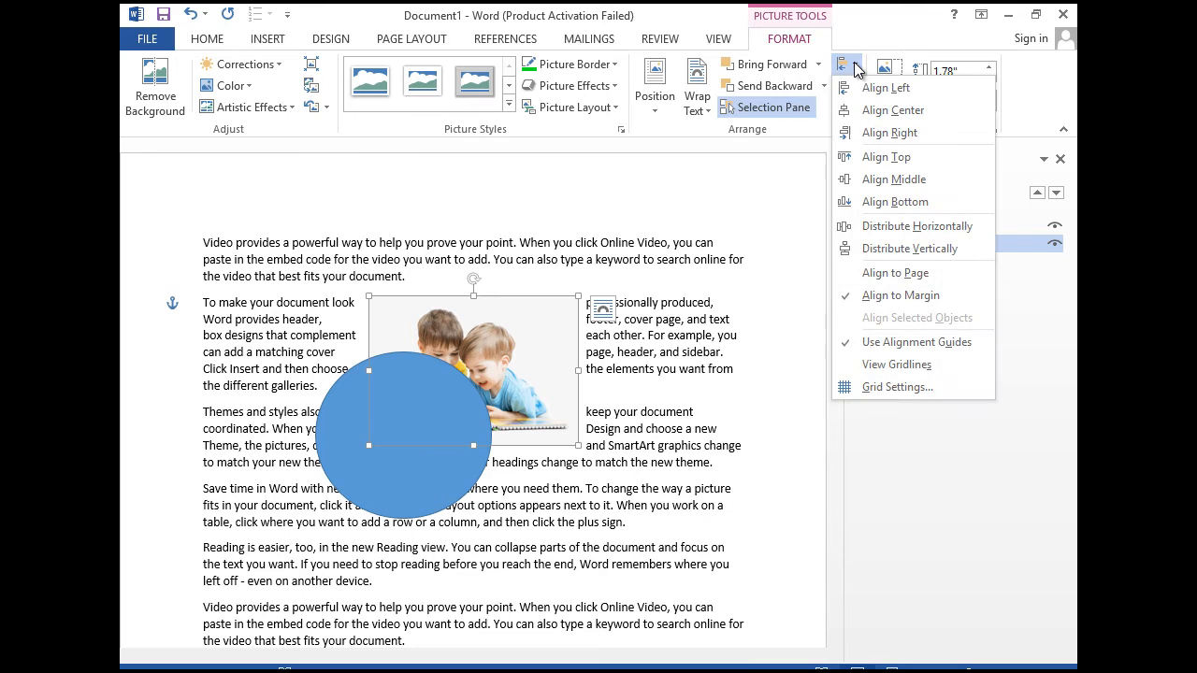
left_click(895, 252)
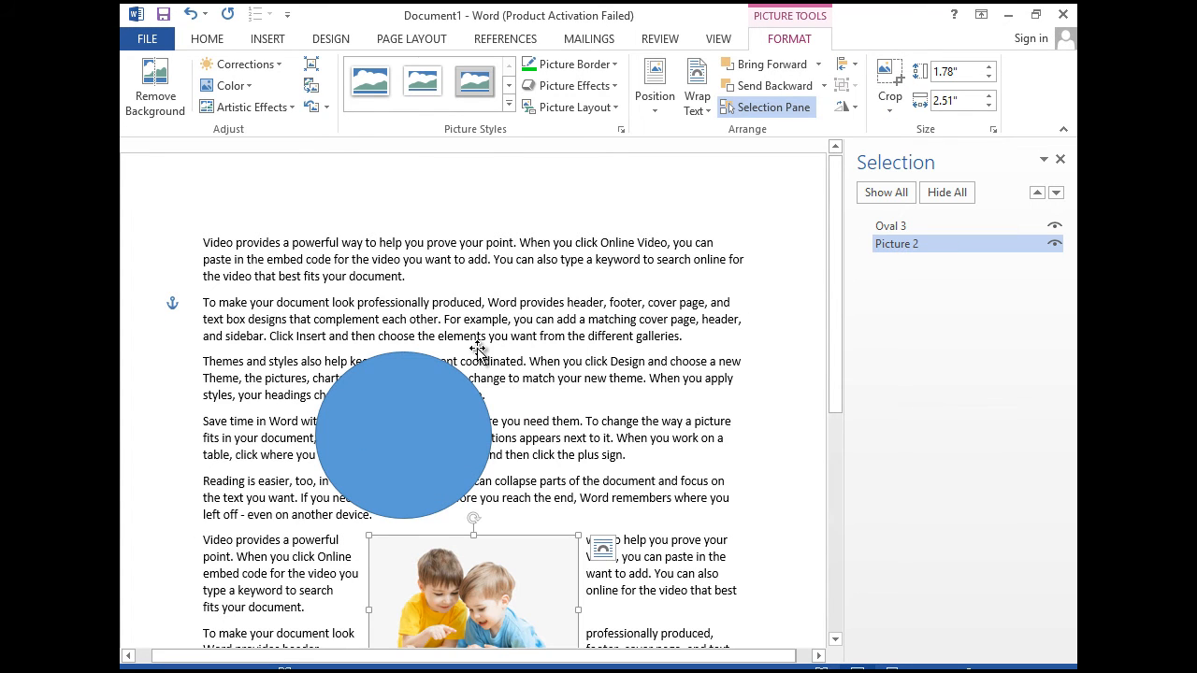
scroll(477, 359, "down", 4)
scroll(477, 374, "up", 3)
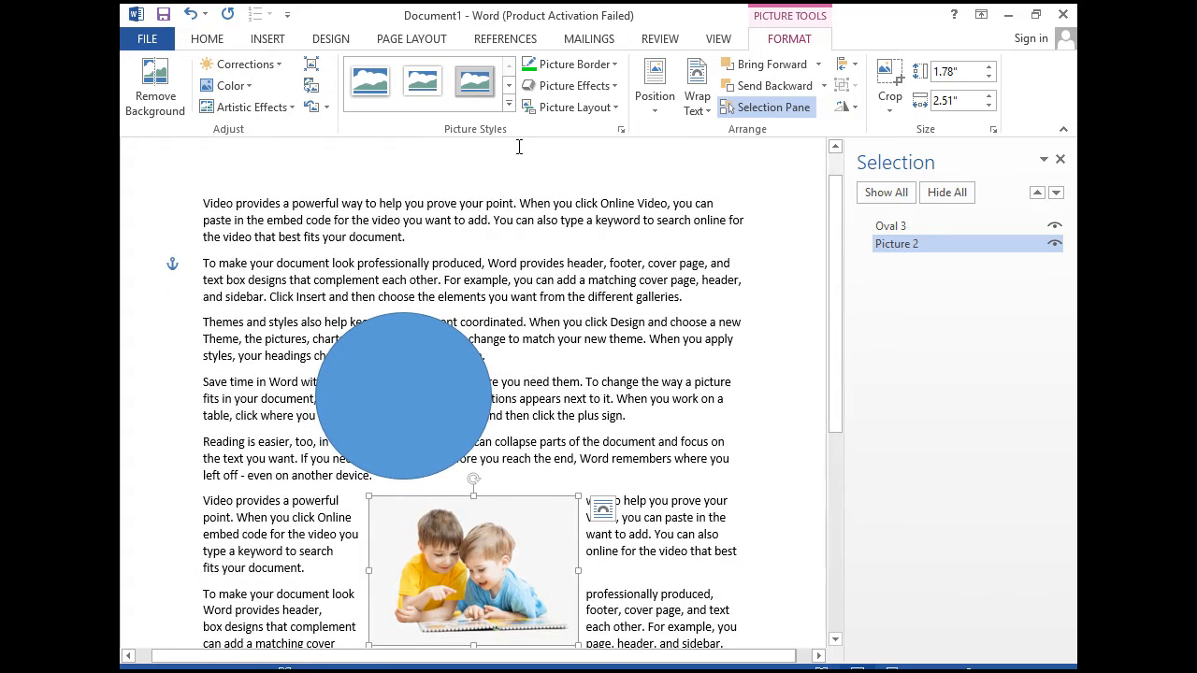
scroll(473, 551, "down", 2)
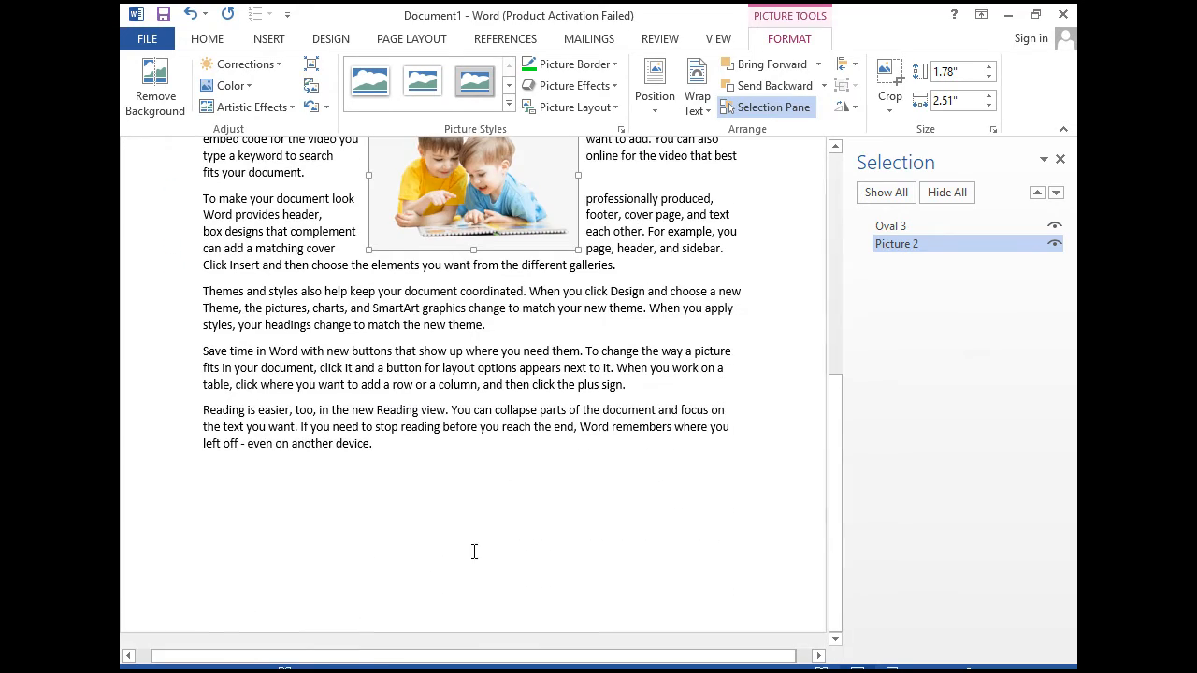
scroll(493, 259, "up", 2)
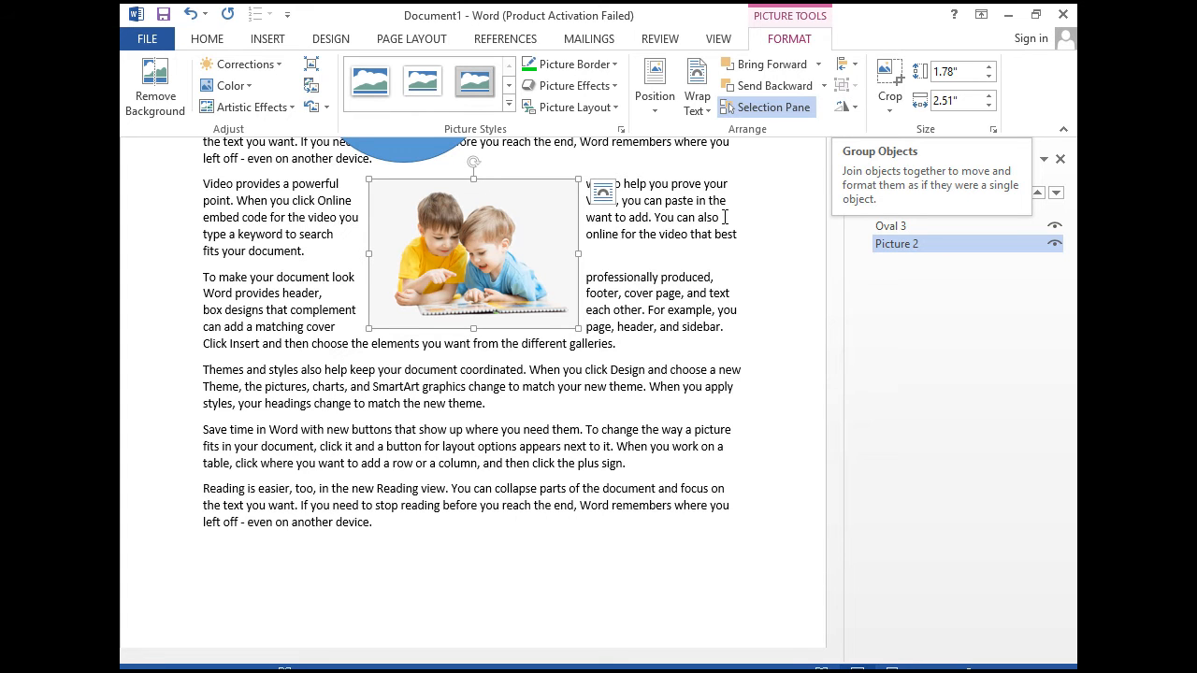
Move the picture up to the right side of the text and the oval down beside it, without overlap
scroll(476, 360, "up", 3)
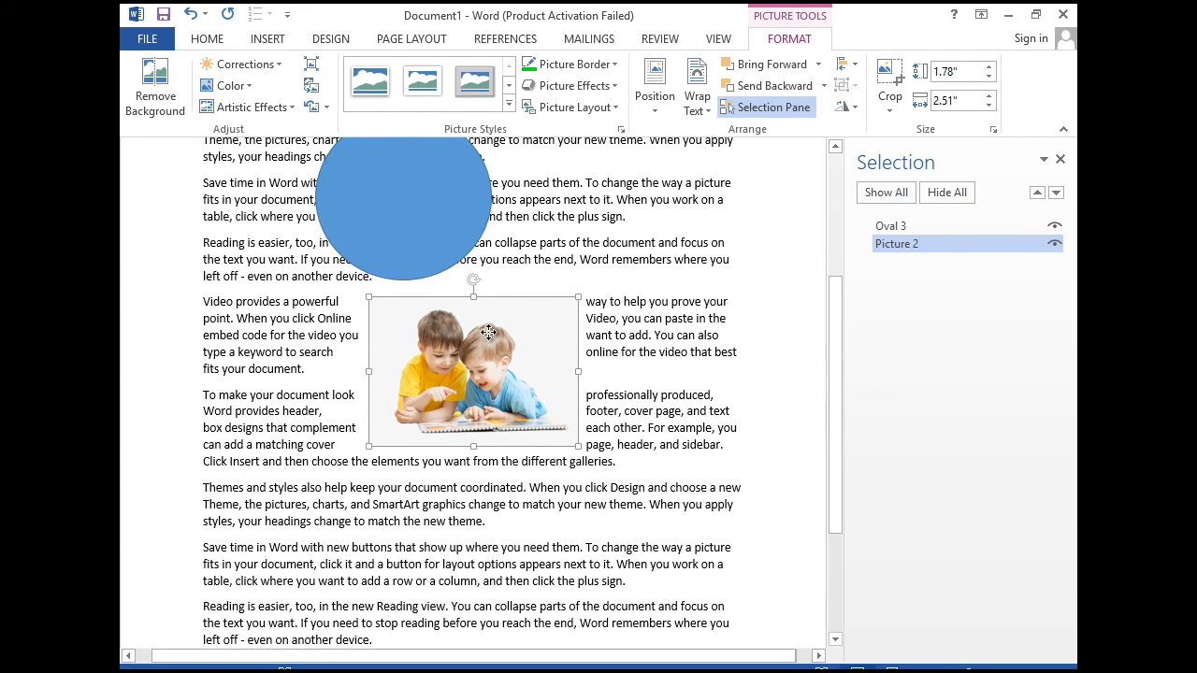
left_click_drag(475, 360, 624, 268)
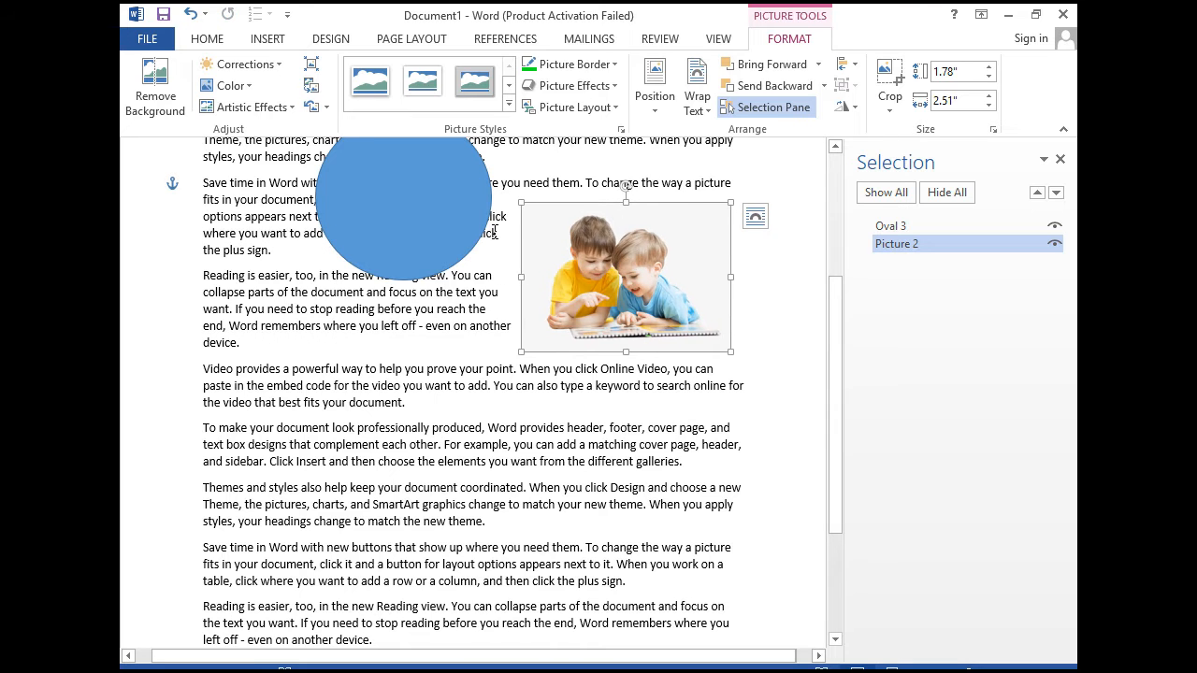
scroll(468, 243, "up", 1)
mouse_move(436, 234)
left_mouse_down()
mouse_move(418, 279)
mouse_move(433, 333)
mouse_move(436, 319)
left_mouse_up()
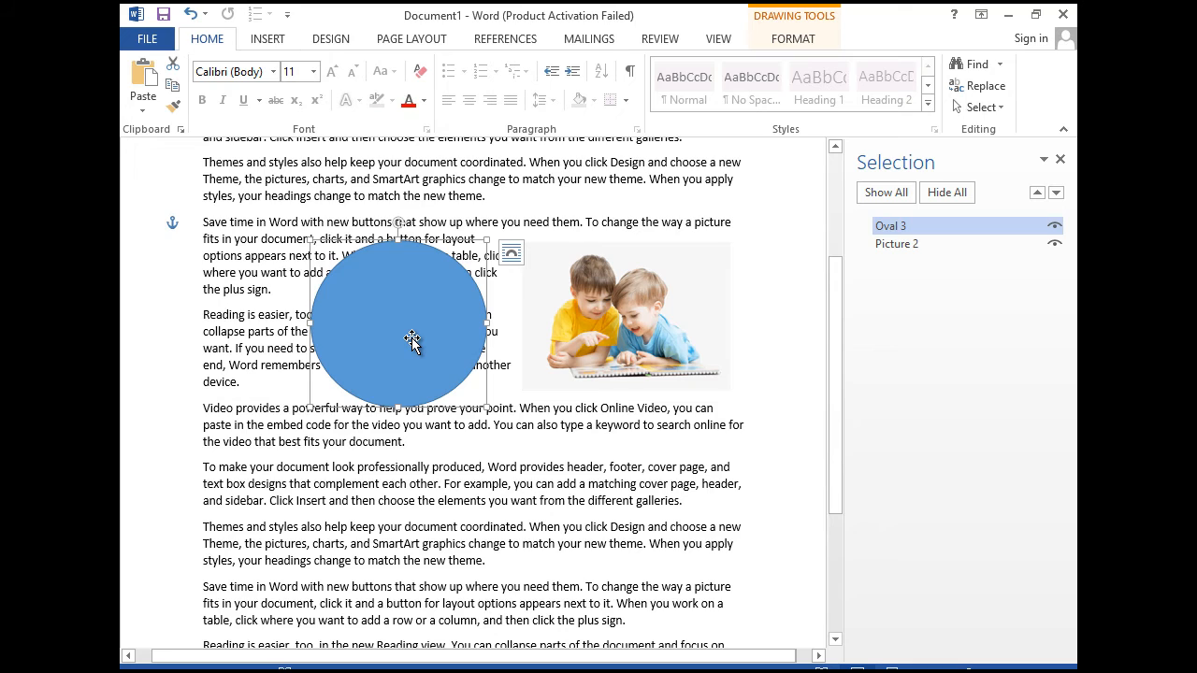
Group the oval and the picture into one object, and move the group slightly up the page
left_click(643, 314, "shift")
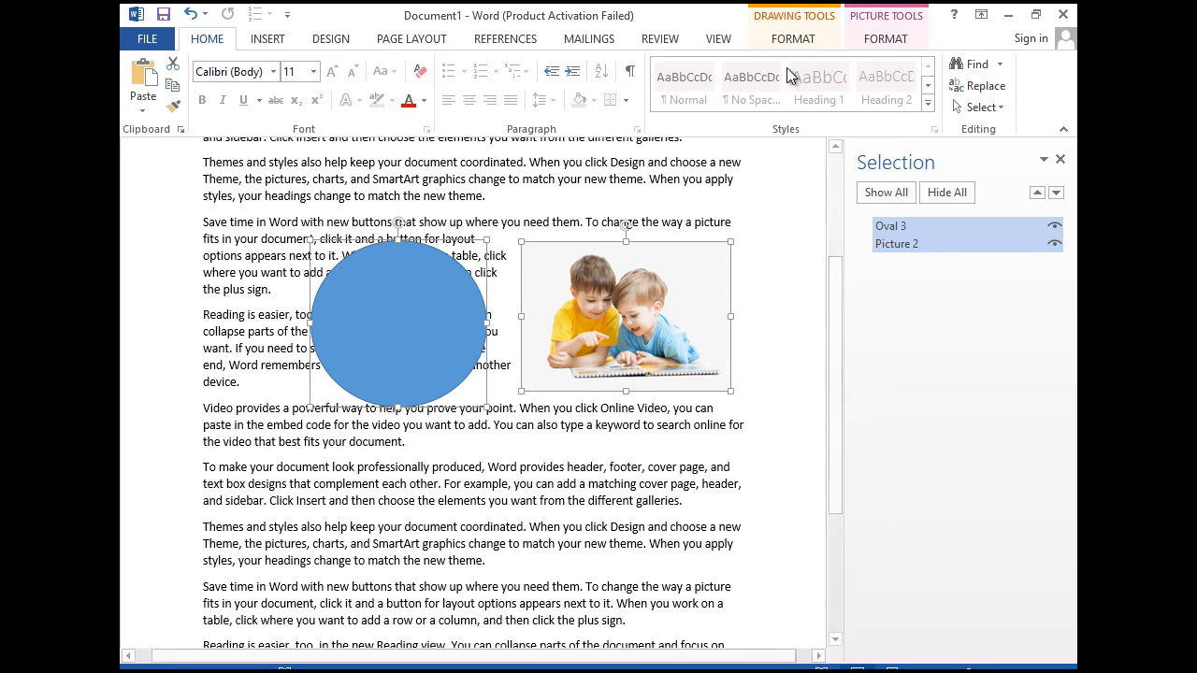
left_click(885, 37)
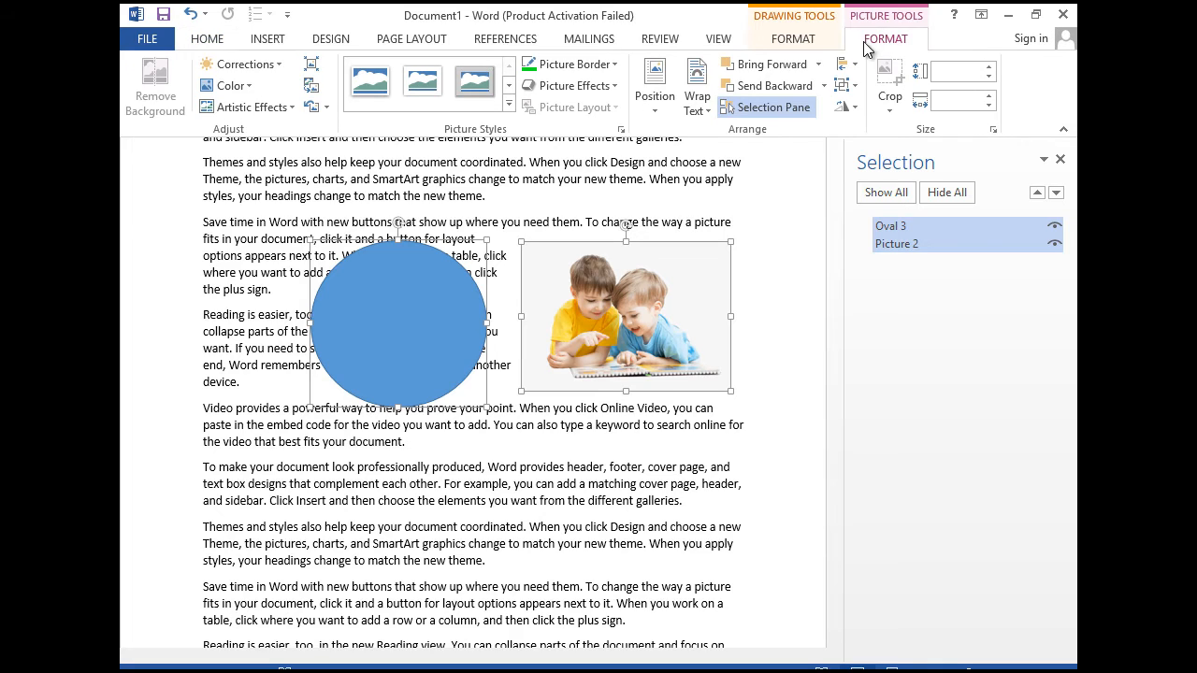
left_click(851, 86)
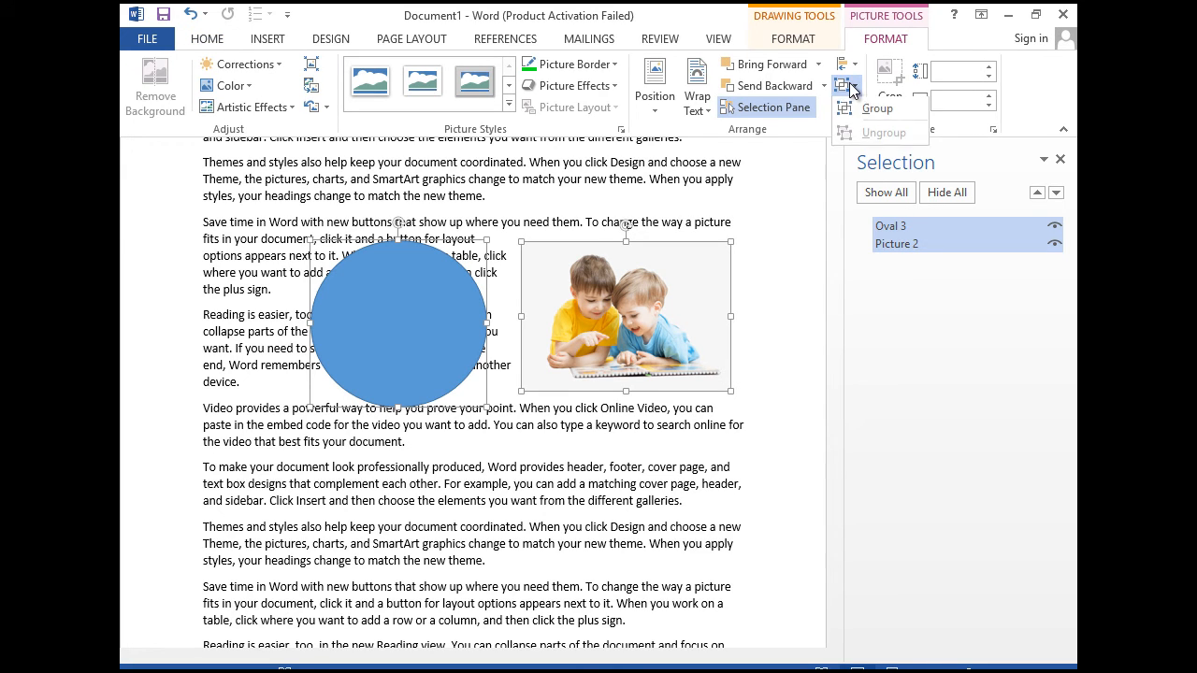
left_click(897, 110)
left_click(541, 443)
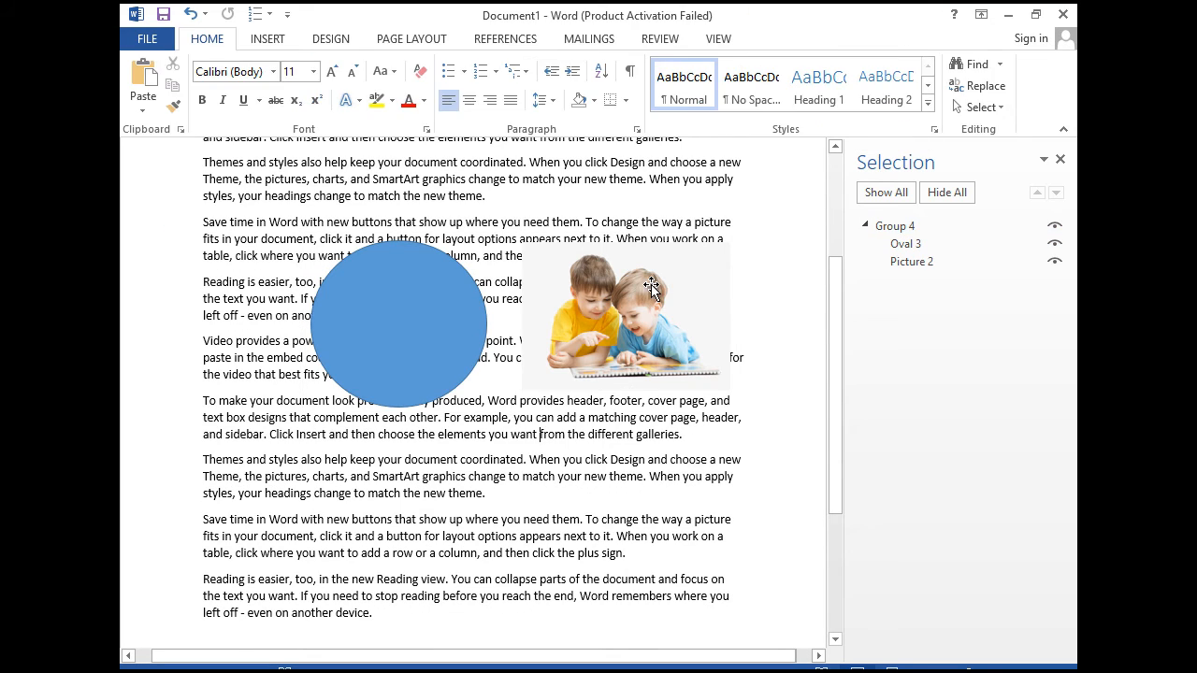
left_click_drag(655, 284, 654, 178)
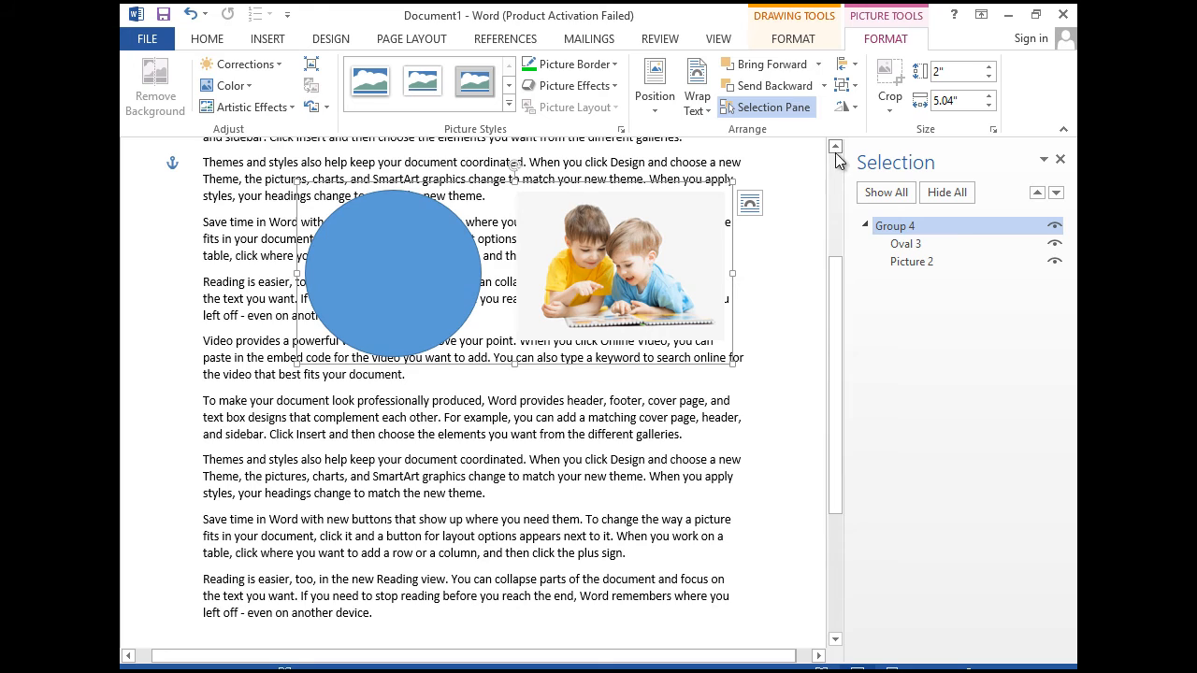
Ungroup the oval and the picture, and move the oval alone slightly up and to the right
left_click(847, 89)
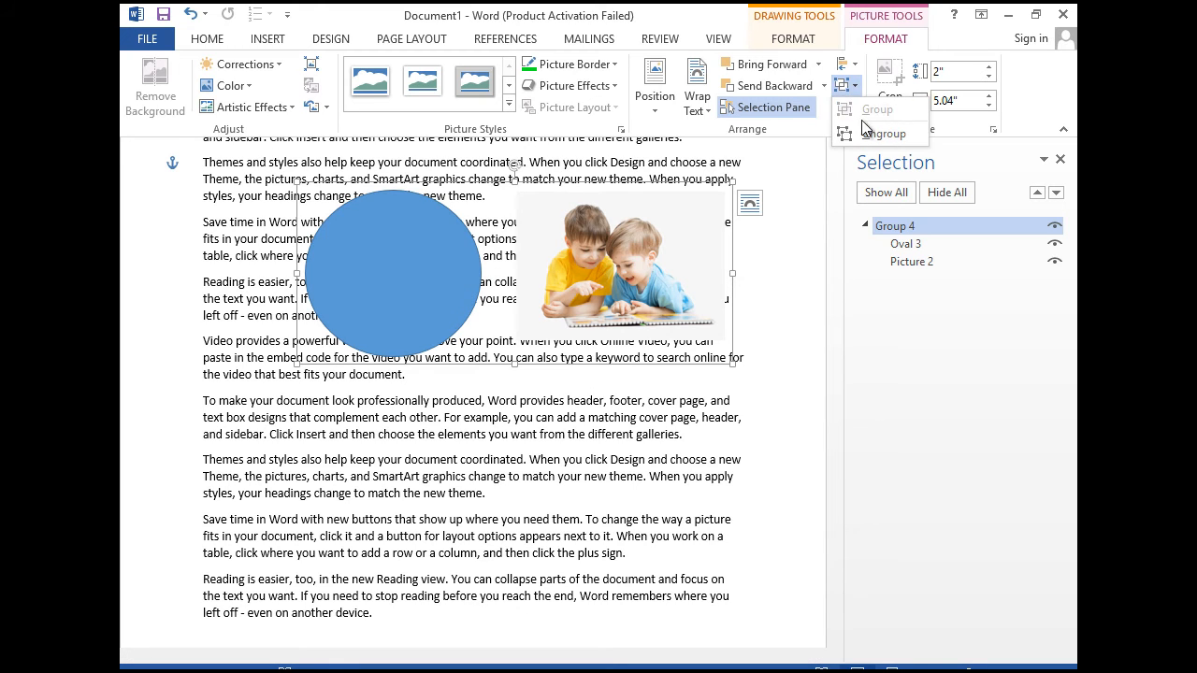
left_click(870, 132)
left_click(510, 381)
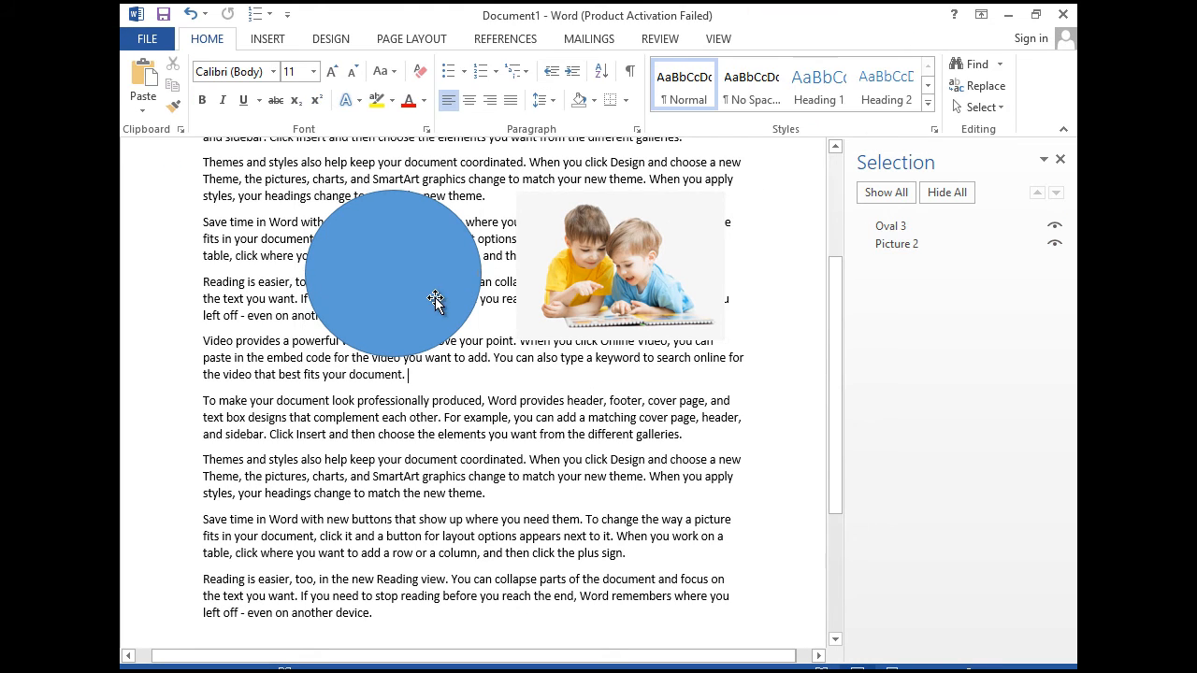
mouse_move(434, 297)
left_mouse_down()
mouse_move(414, 270)
mouse_move(428, 262)
mouse_move(444, 284)
left_mouse_up()
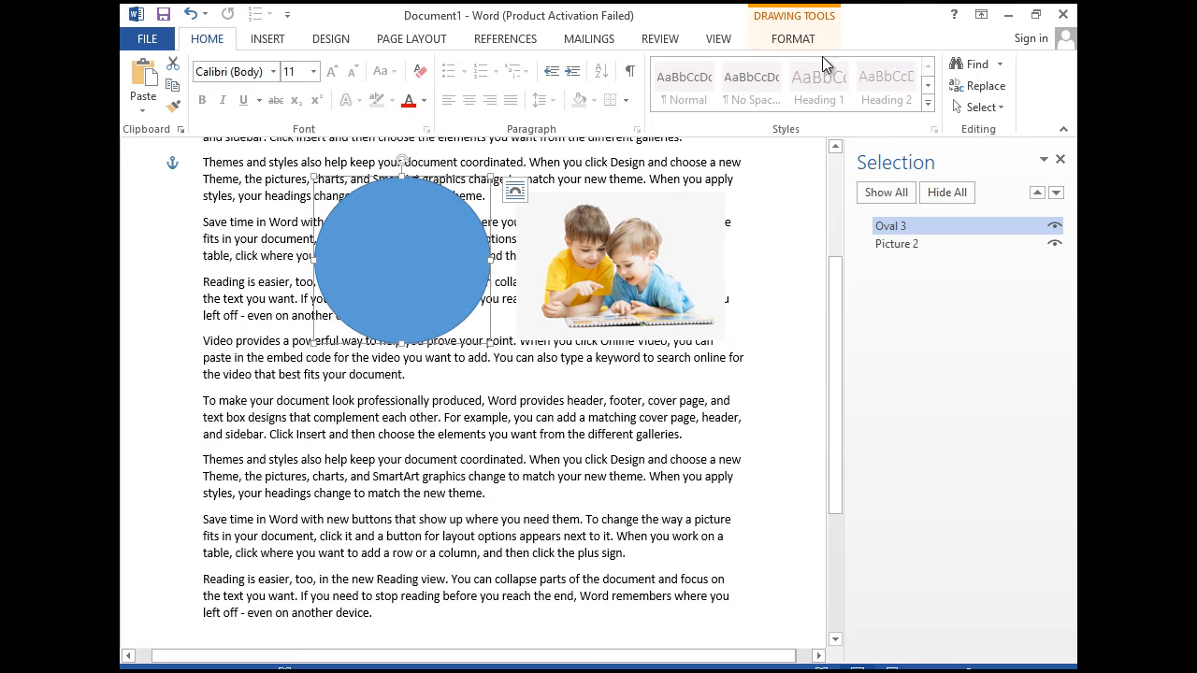
Flip the picture of the two boys horizontally
key("Tab")
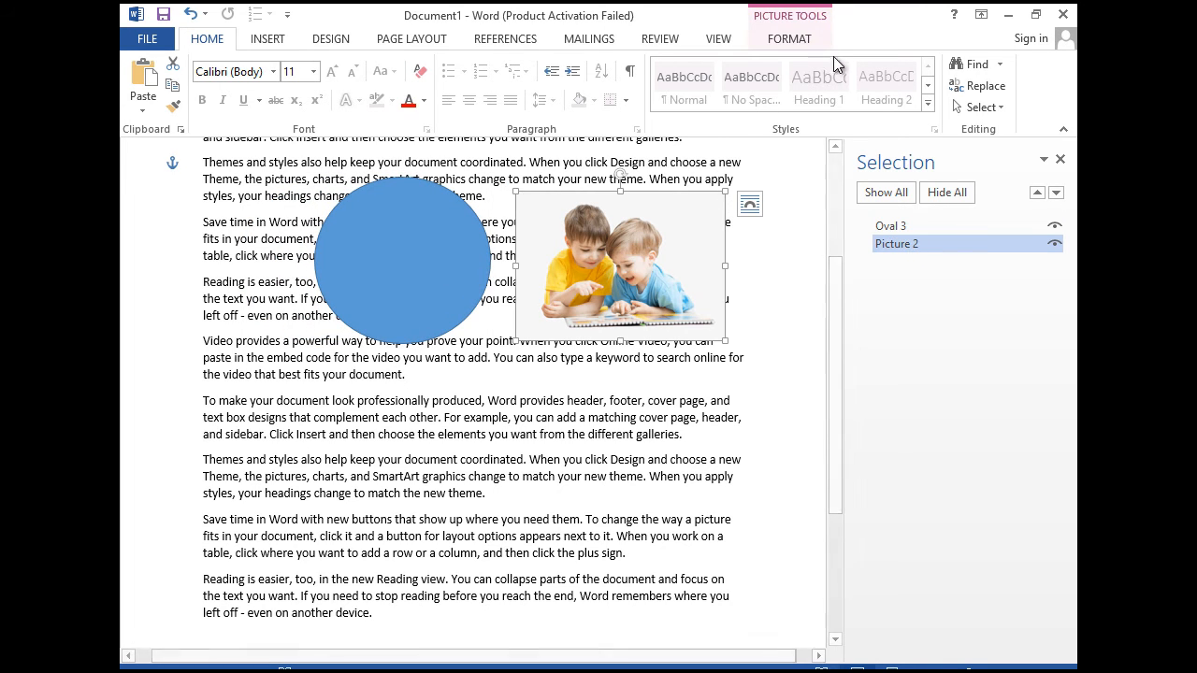
left_click(790, 40)
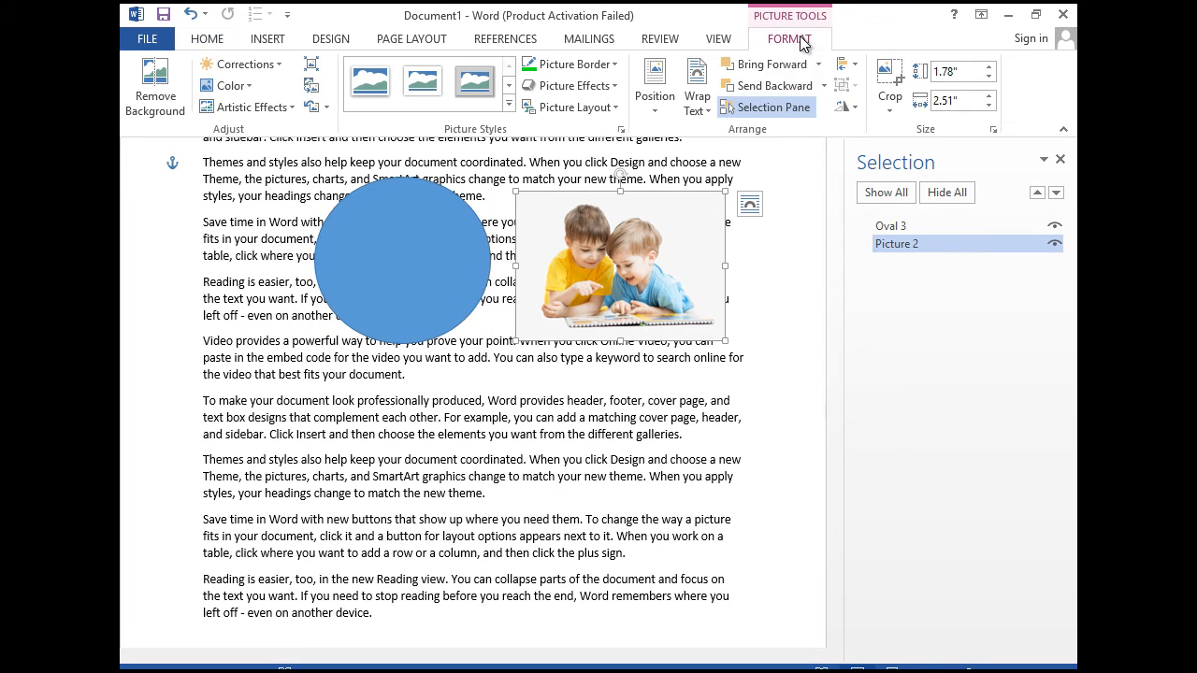
left_click(859, 107)
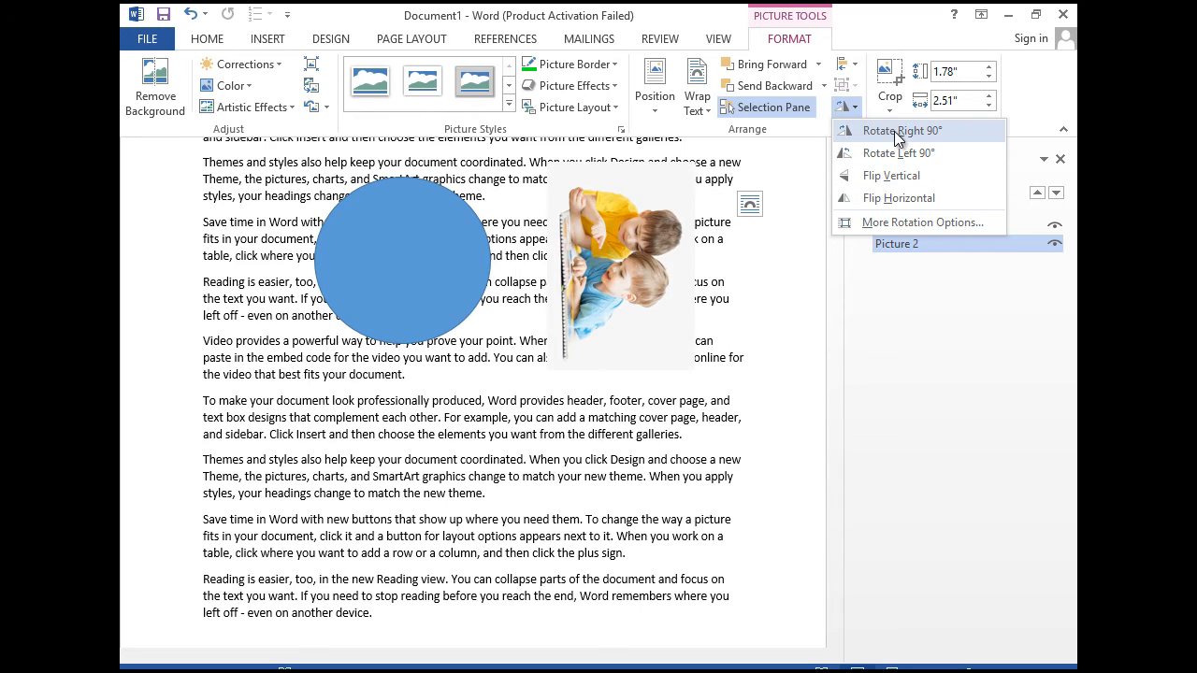
left_click(887, 200)
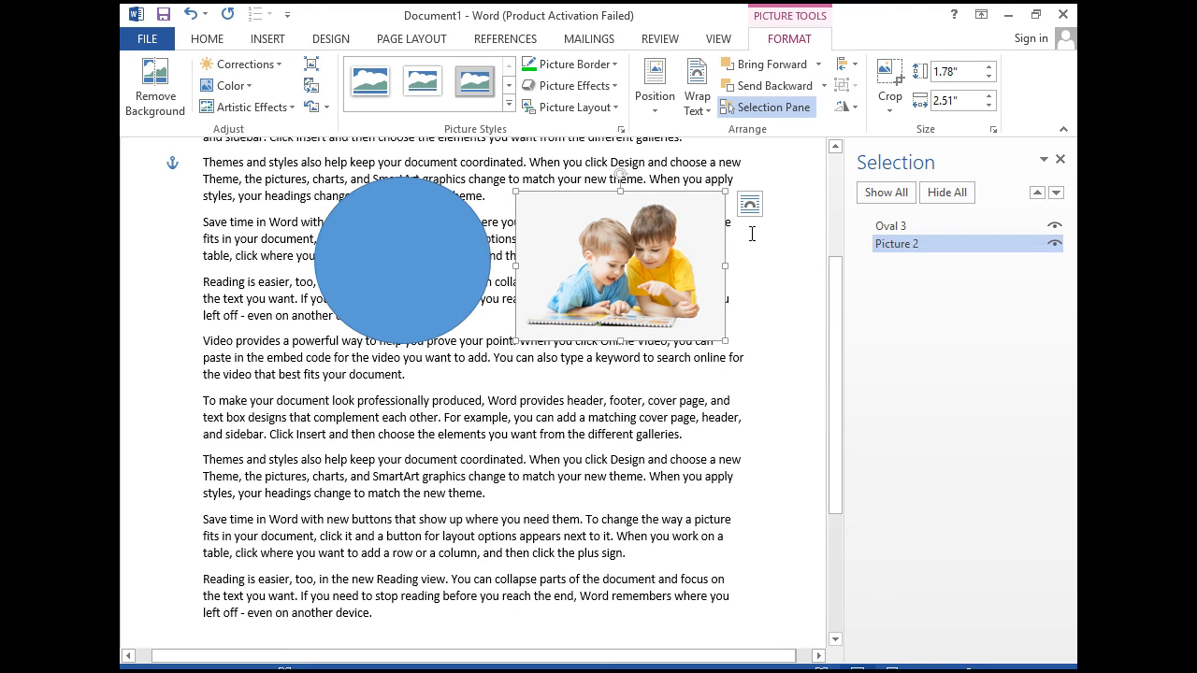
Crop the picture around the two boys' heads and shoulders to about 1.02 inches high by 1.44 inches wide
left_click(885, 65)
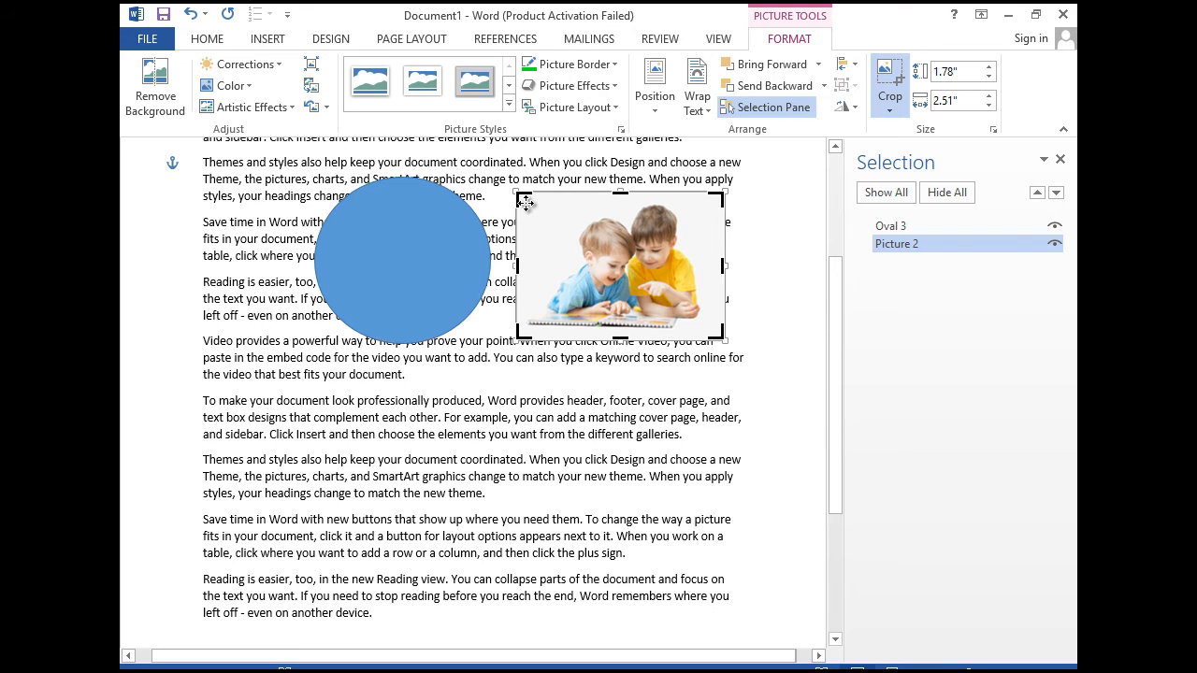
left_click_drag(518, 195, 577, 213)
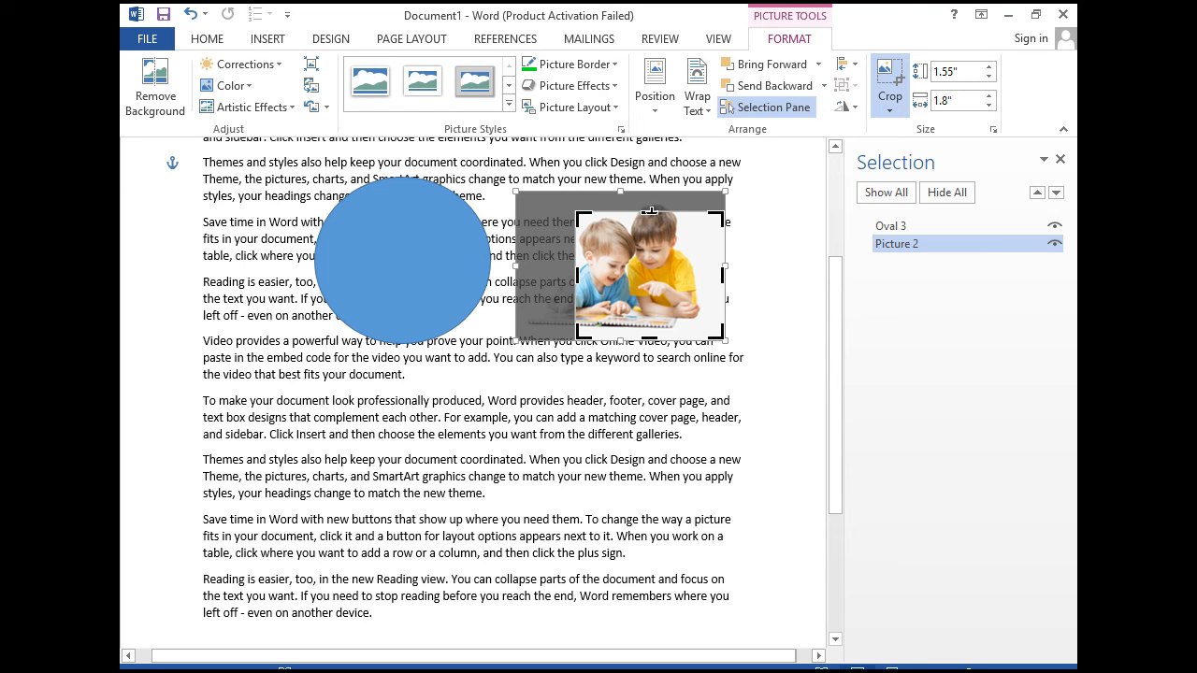
left_click_drag(651, 211, 651, 205)
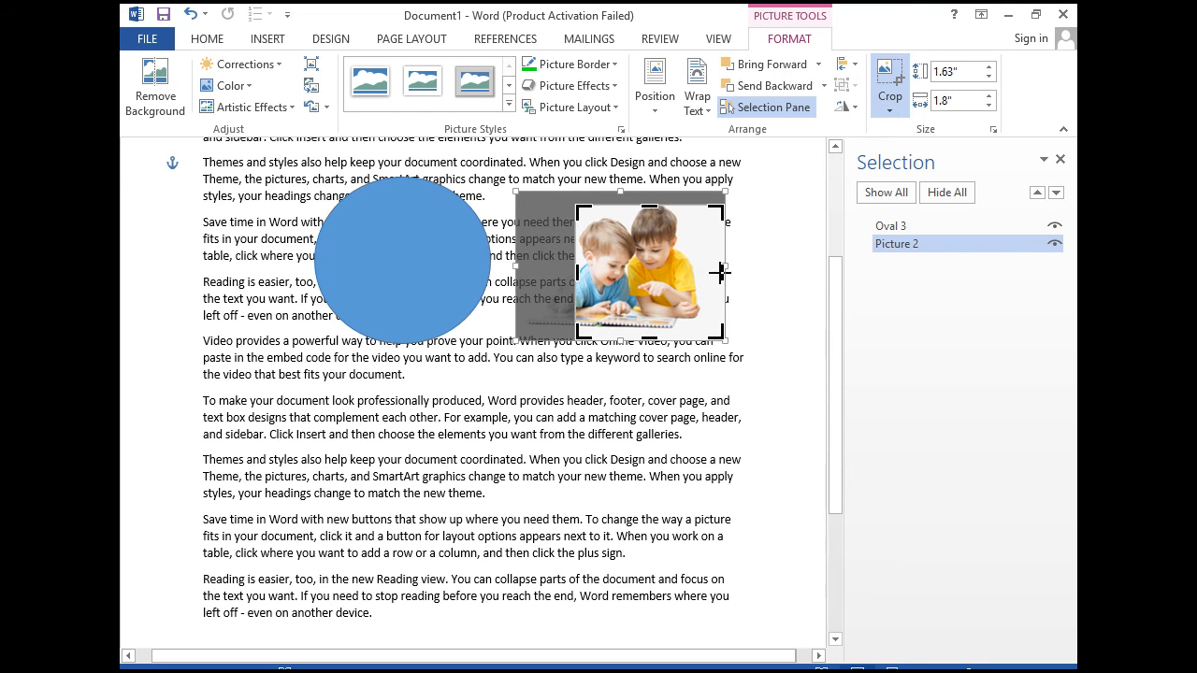
left_click_drag(719, 273, 691, 273)
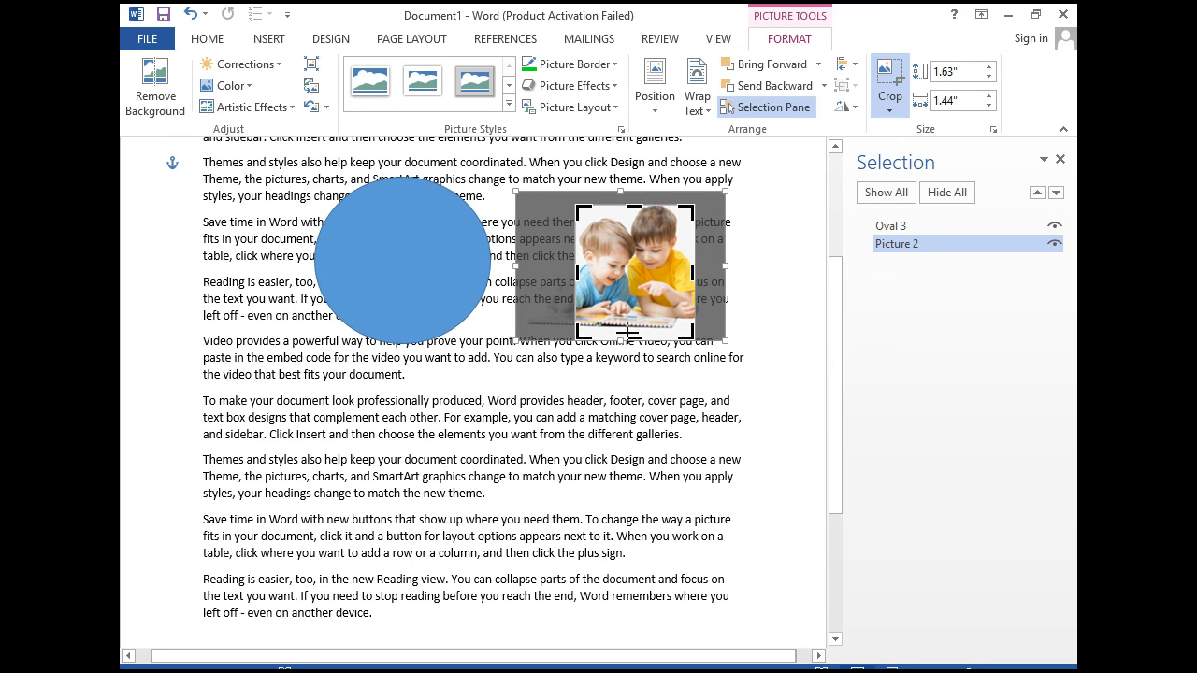
left_click_drag(627, 331, 625, 290)
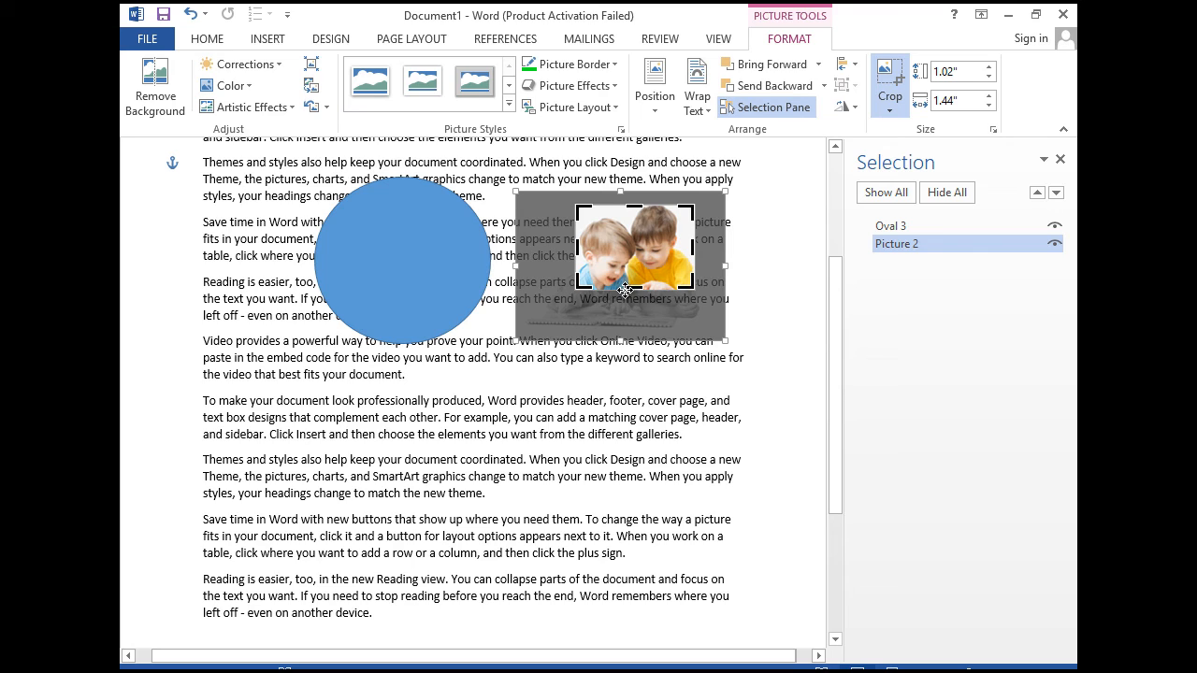
key("Return")
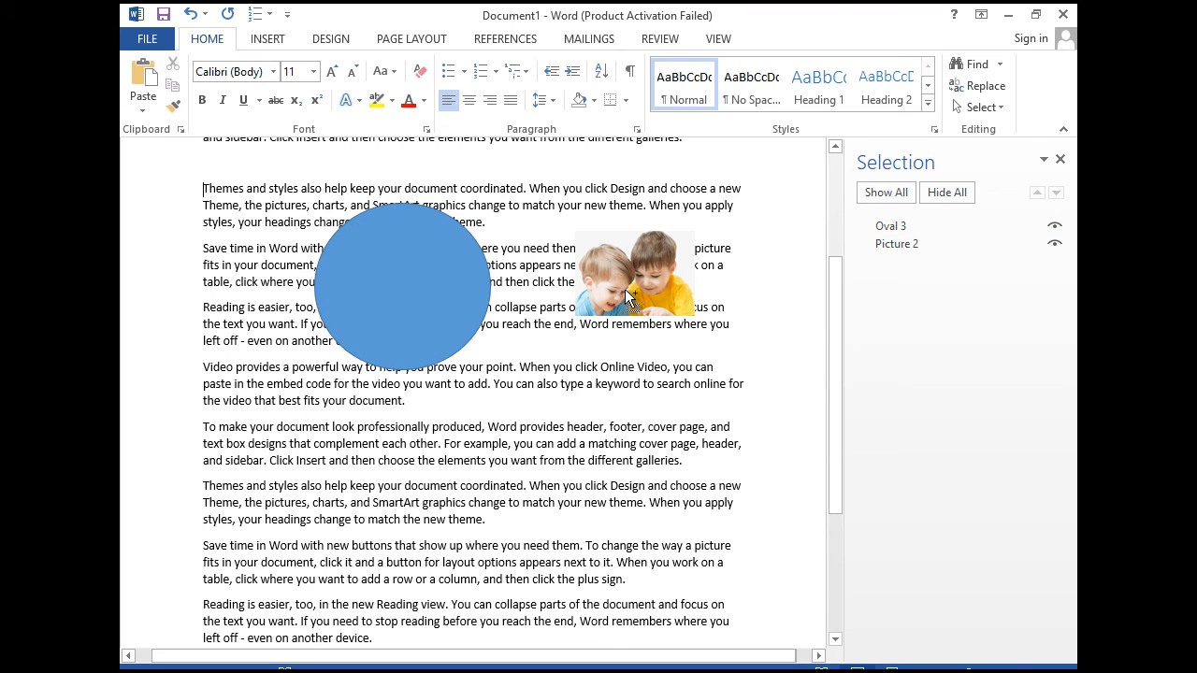
Undo the added blank paragraph and the crop adjustments to restore the full picture
key("ctrl+z")
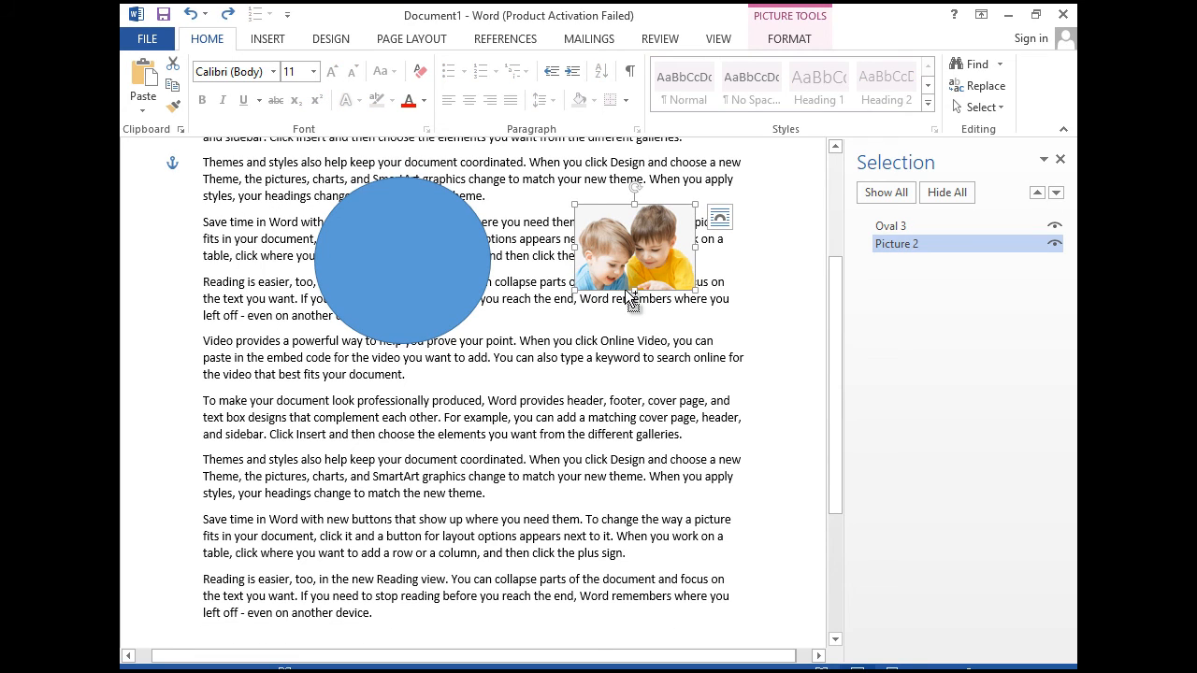
key("ctrl+z")
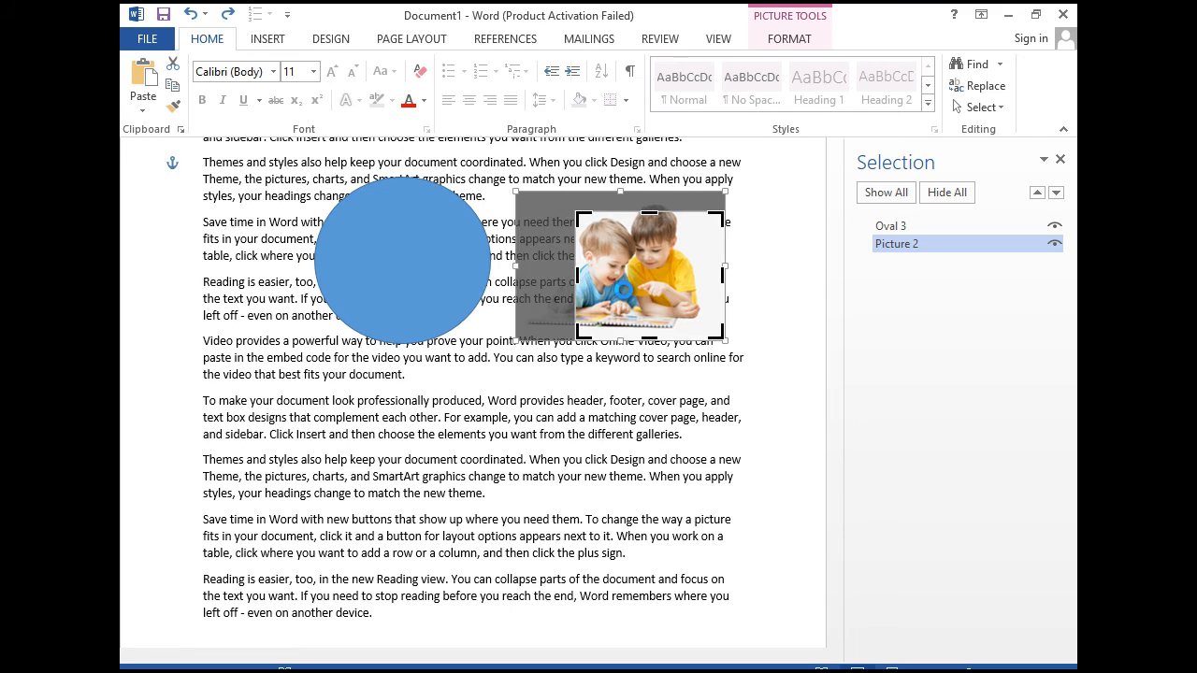
key("ctrl+z")
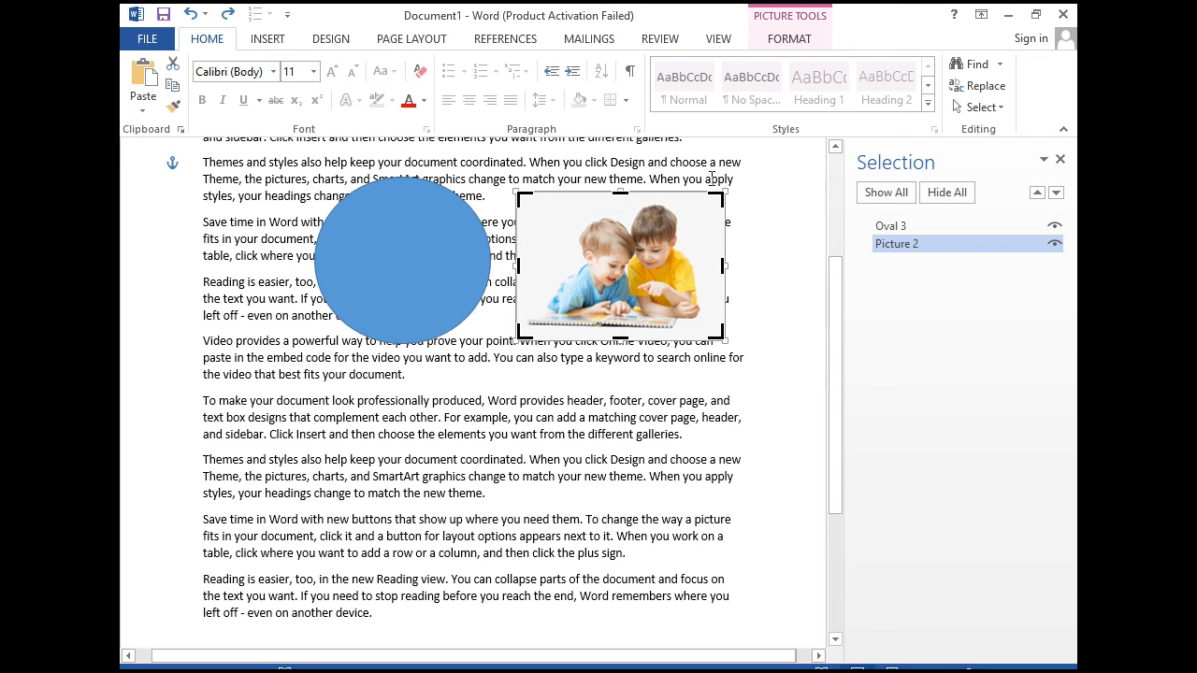
Enlarge the picture proportionally to 2.1 inches high and 2.95 inches wide
left_click(789, 39)
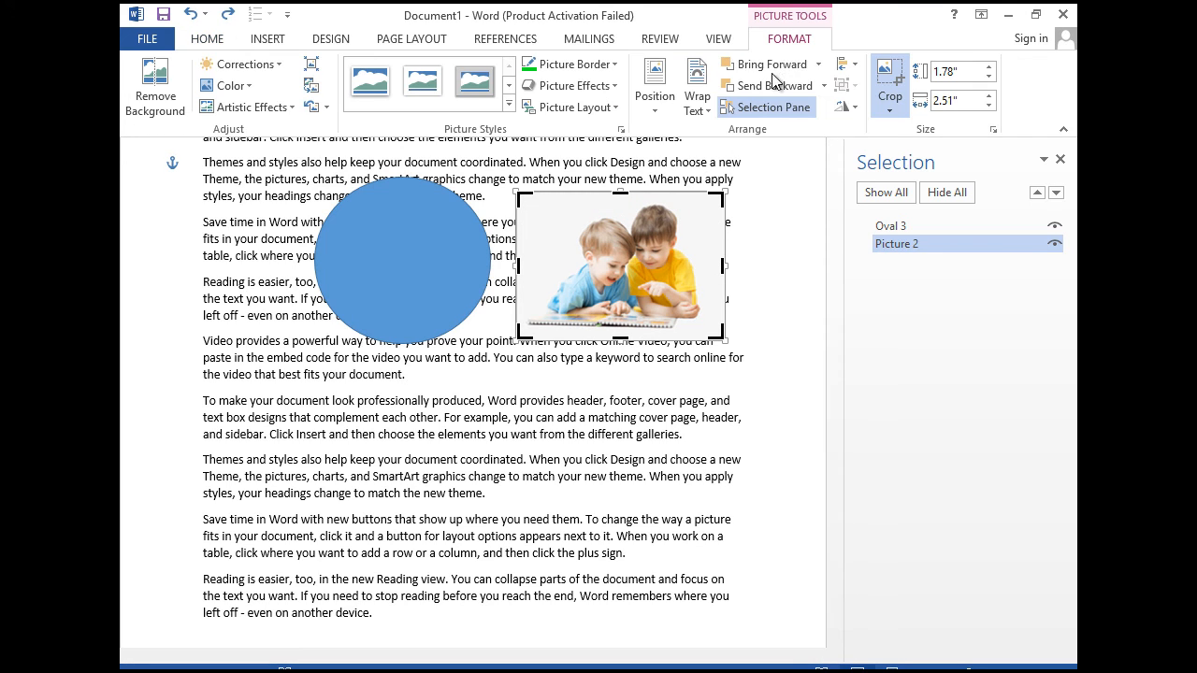
left_click(988, 71)
left_click(988, 71)
left_click(988, 71)
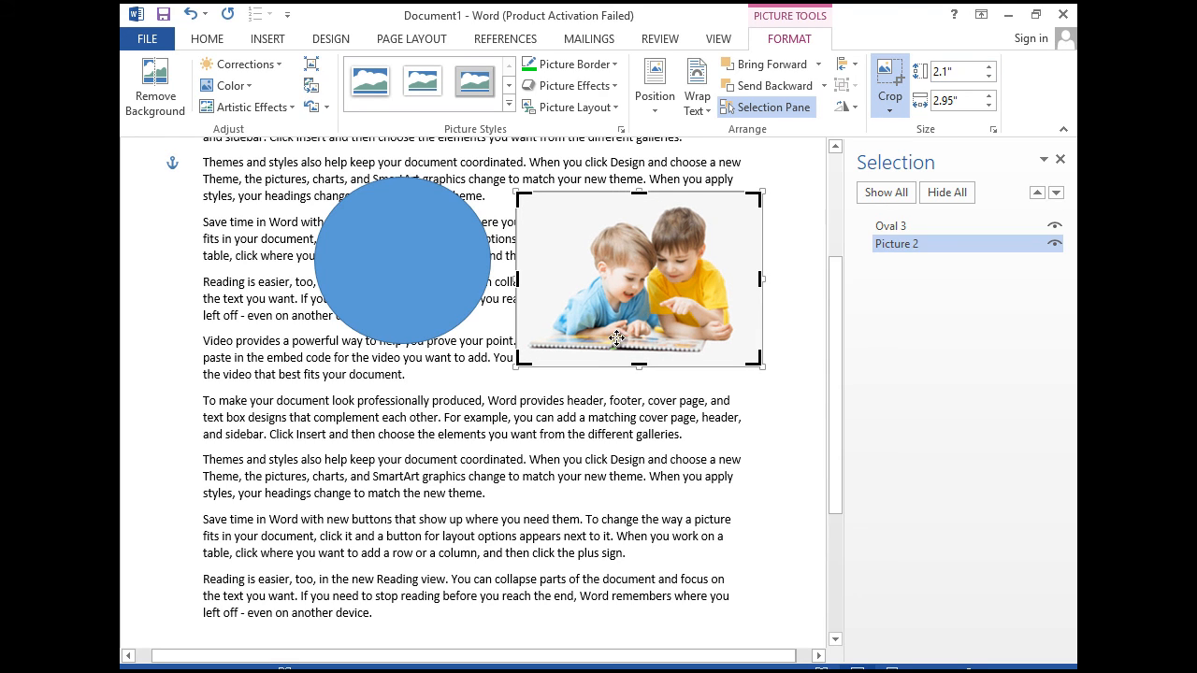
Delete the picture and the blue oval from the document
left_click(458, 299)
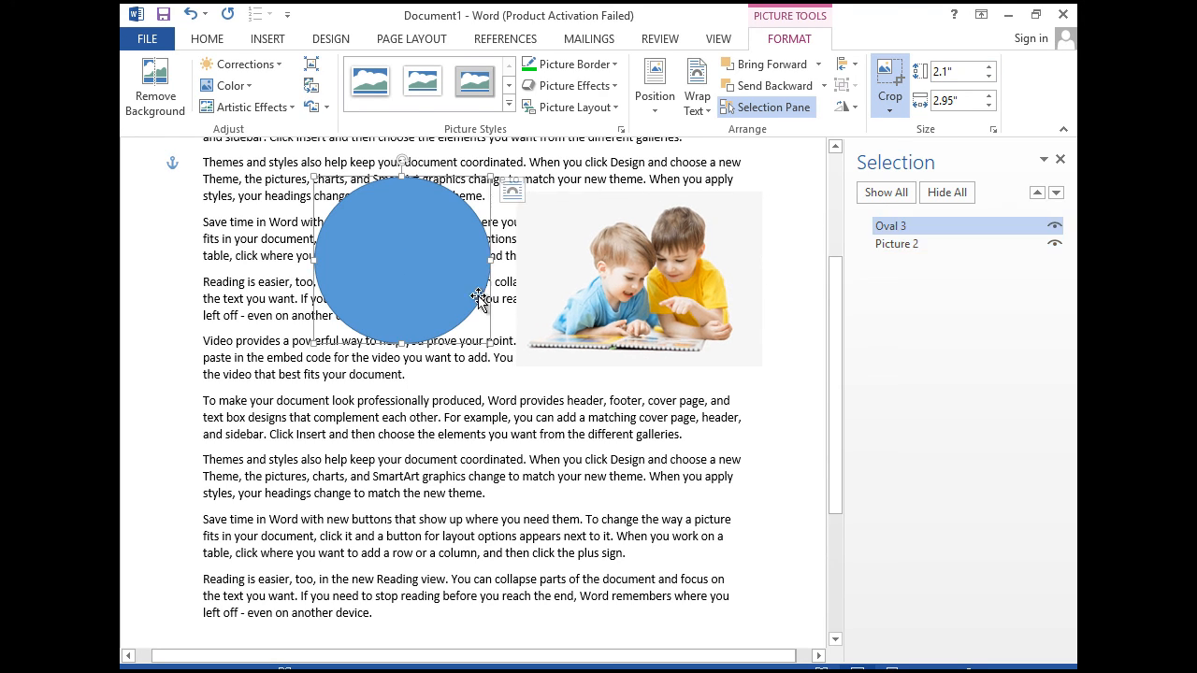
left_click(622, 281)
key("Delete")
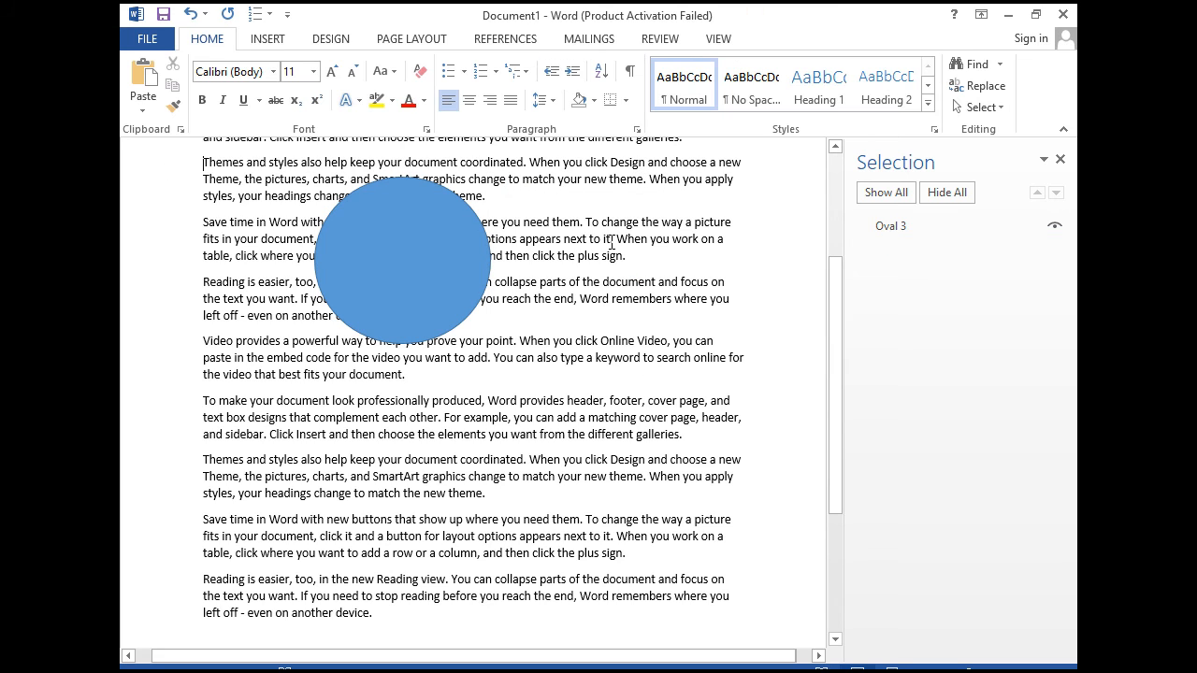
left_click(419, 275)
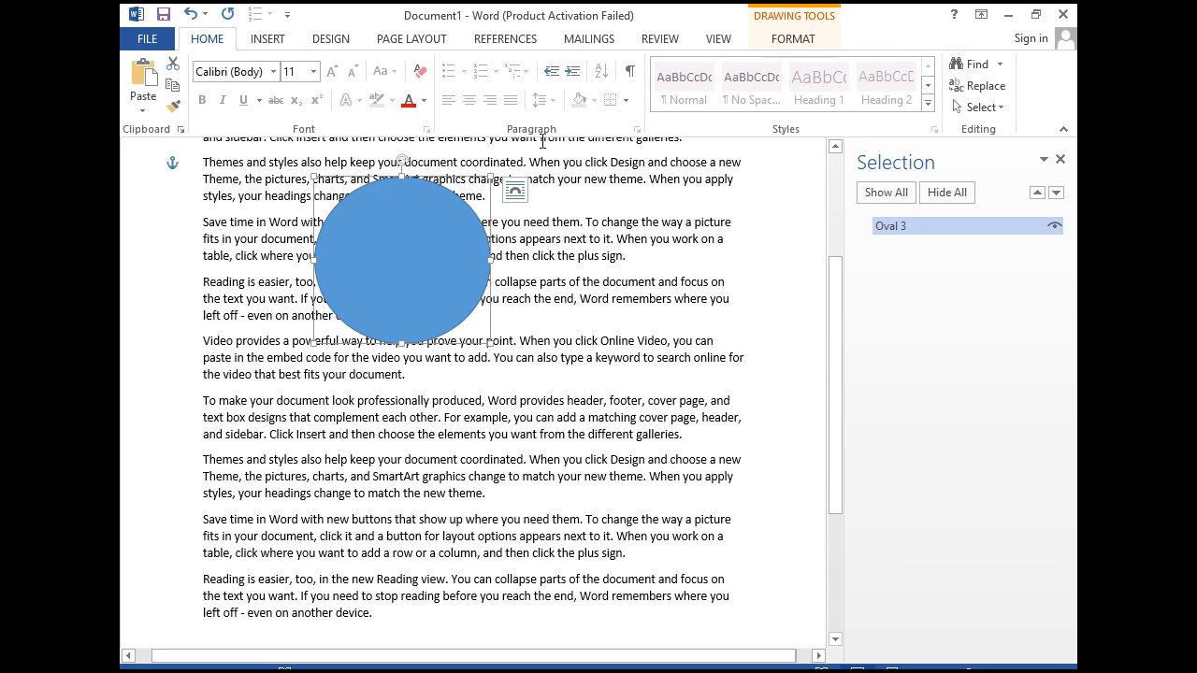
key("Delete")
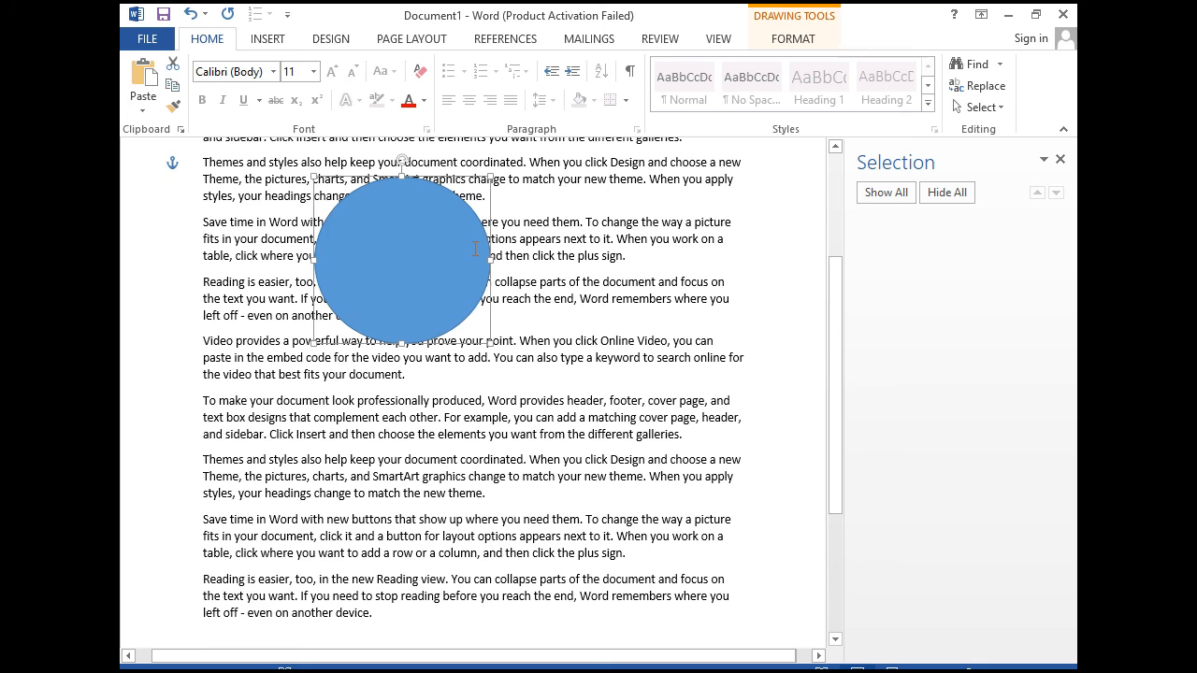
Insert the picture of two boys reading from the BACKGROUNDS folder and shrink it proportionally to about 3.05 by 4.28 inches
left_click(261, 38)
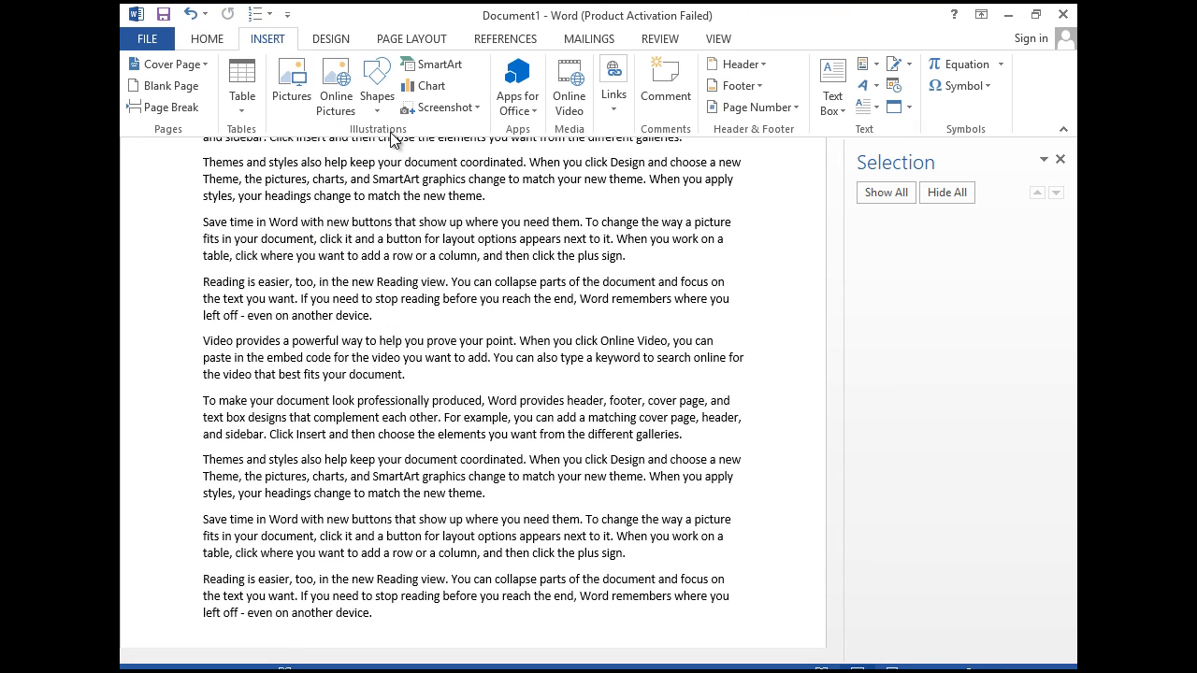
left_click(291, 82)
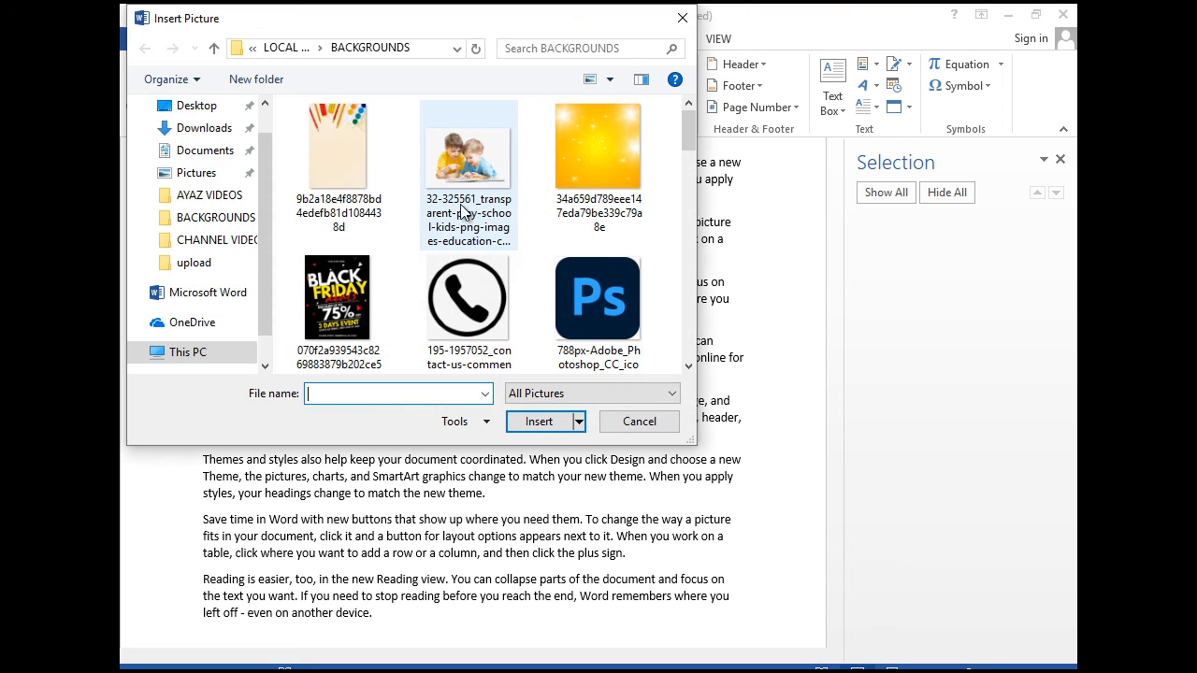
double_click(467, 159)
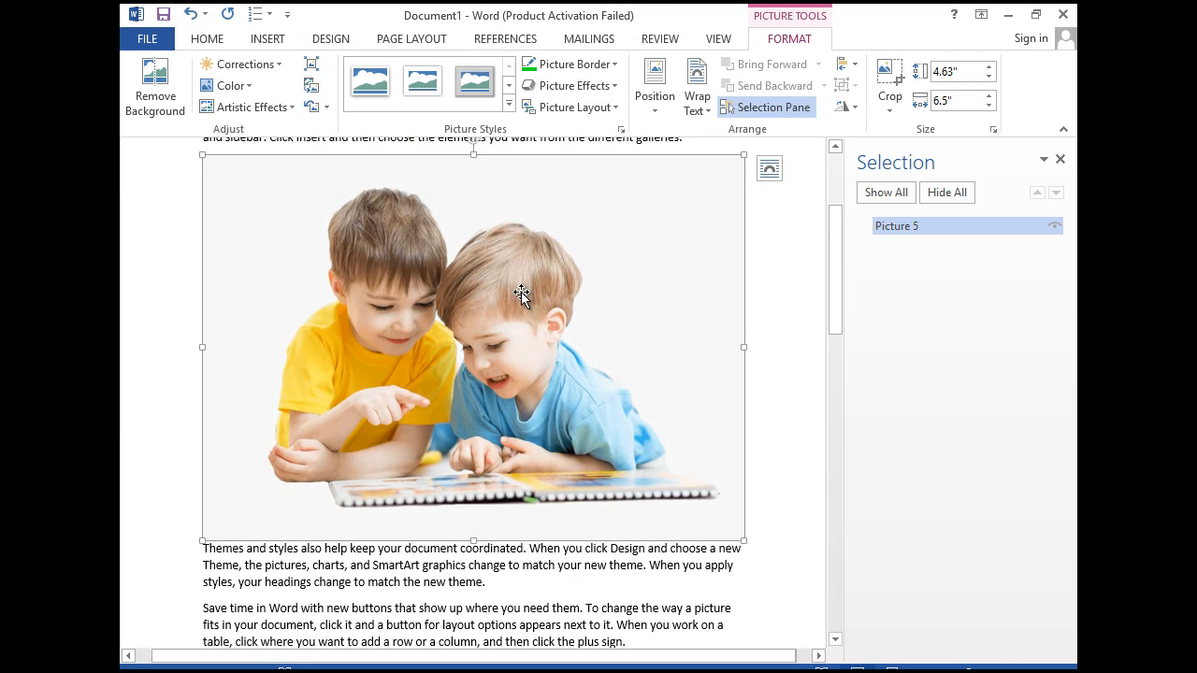
scroll(518, 301, "up", 1)
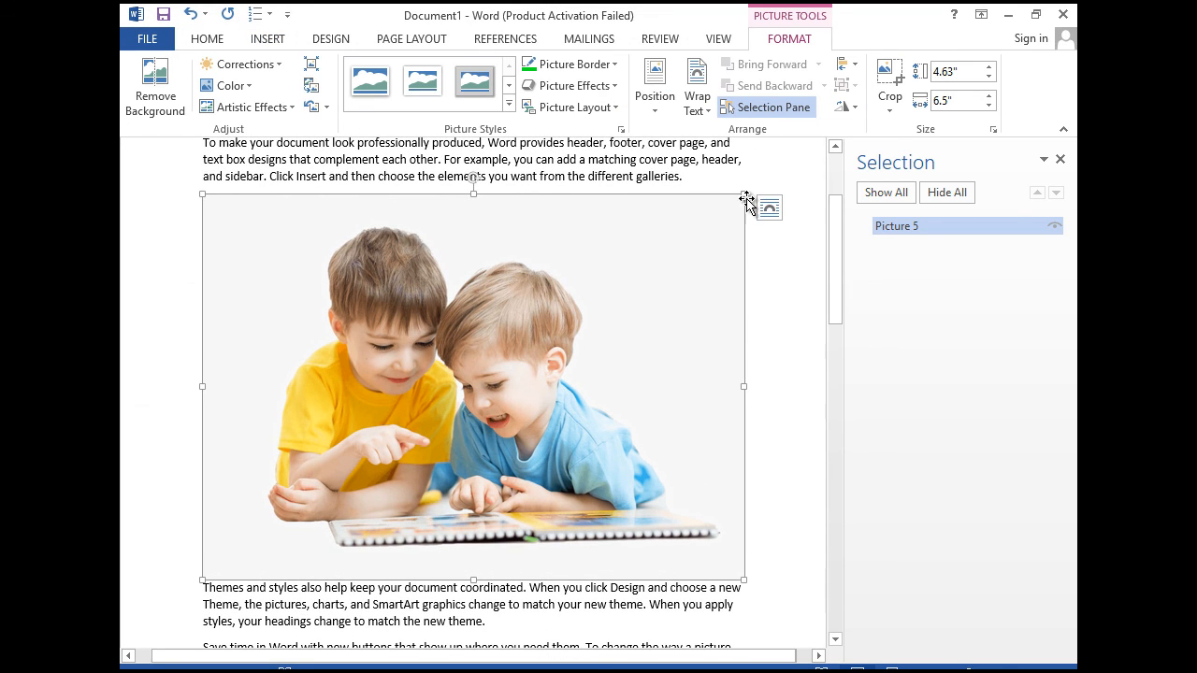
left_click_drag(743, 193, 557, 343)
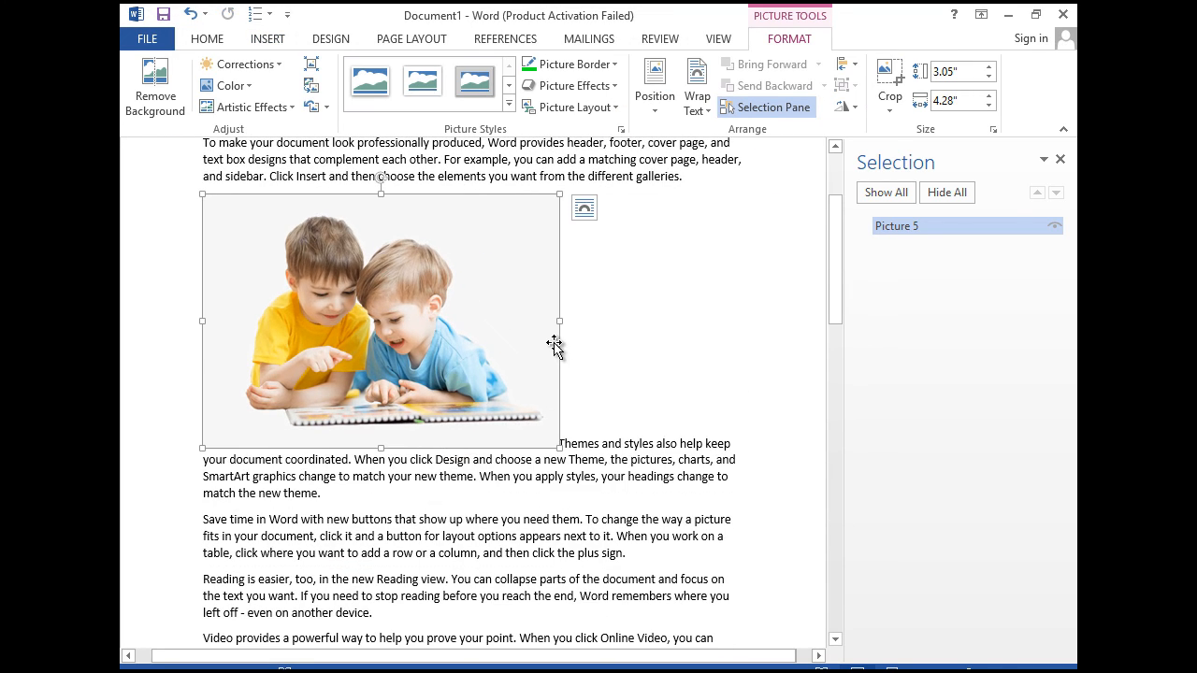
Enlarge the picture proportionally to 4.13 inches high by 5.8 inches wide, and narrow only its width to about 3.84 inches
left_click_drag(988, 70, 988, 70)
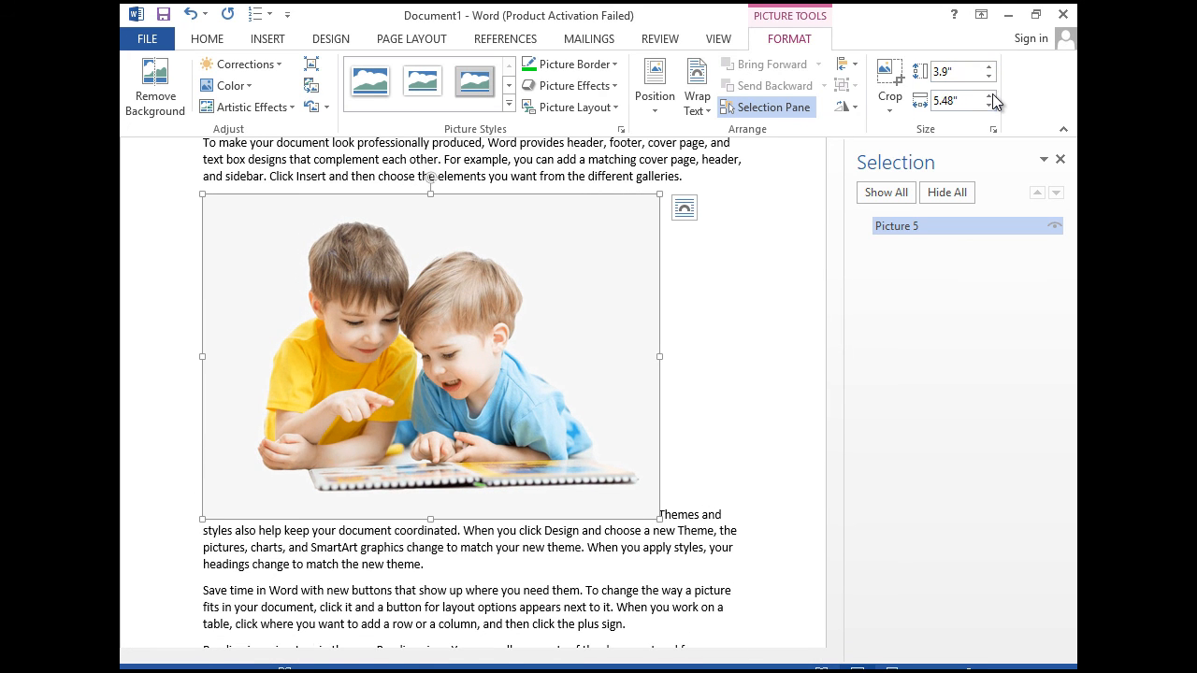
left_click(990, 97)
left_click(990, 98)
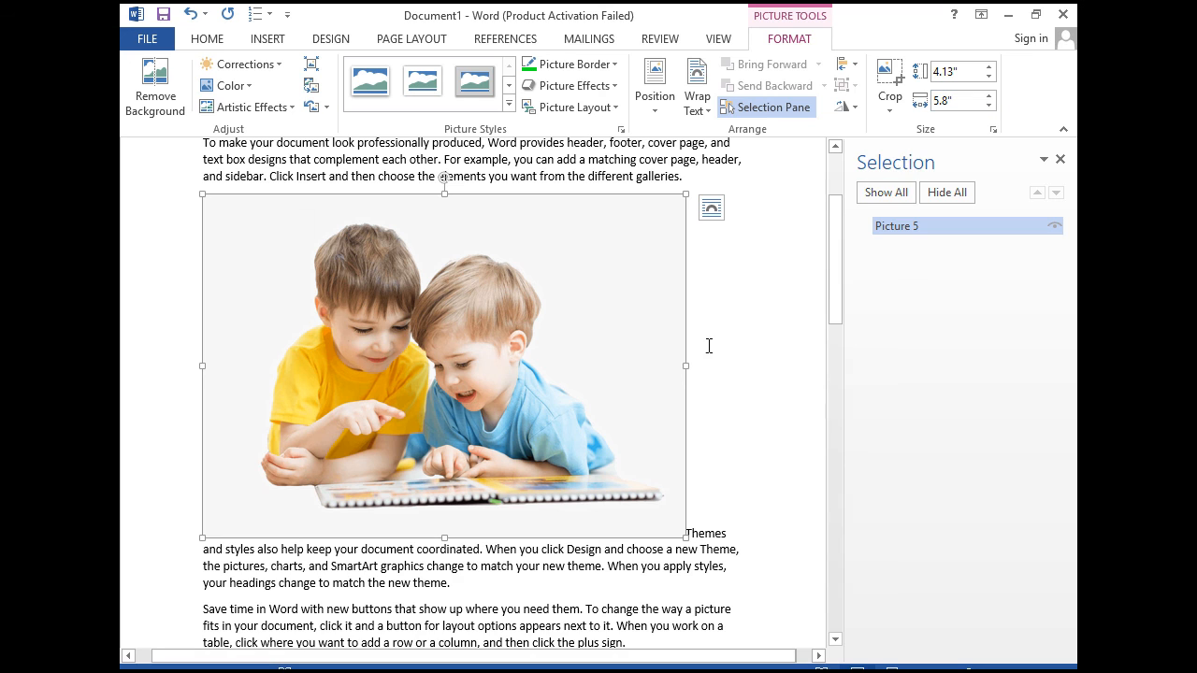
left_click_drag(682, 366, 527, 282)
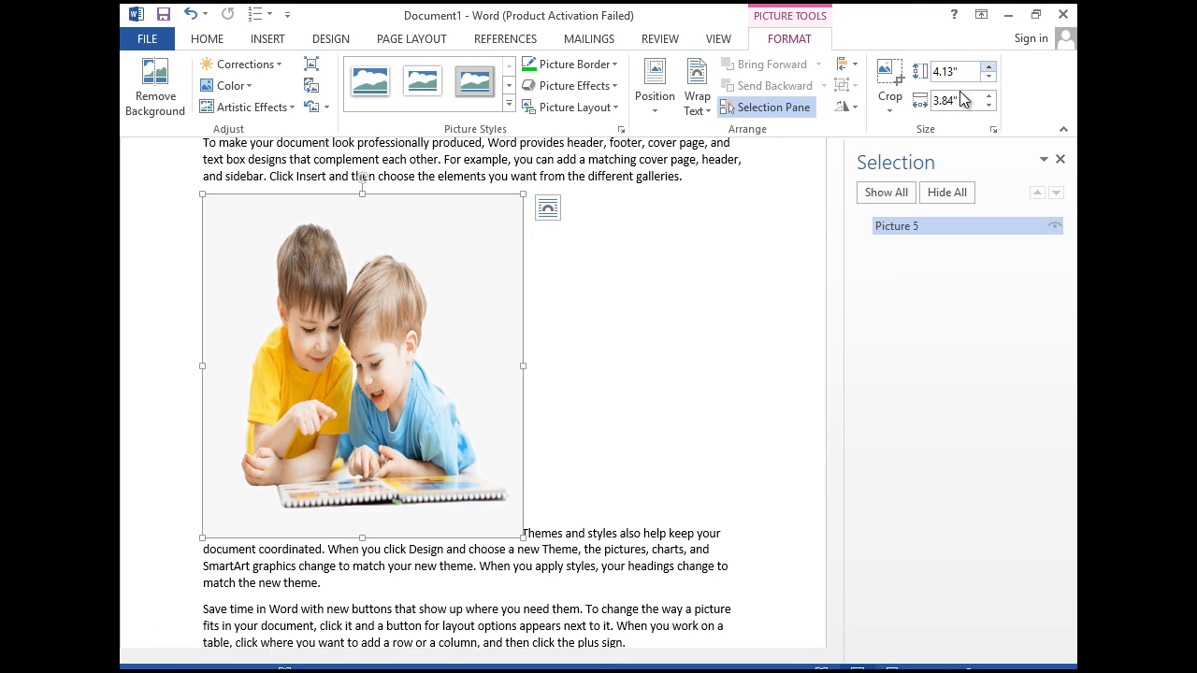